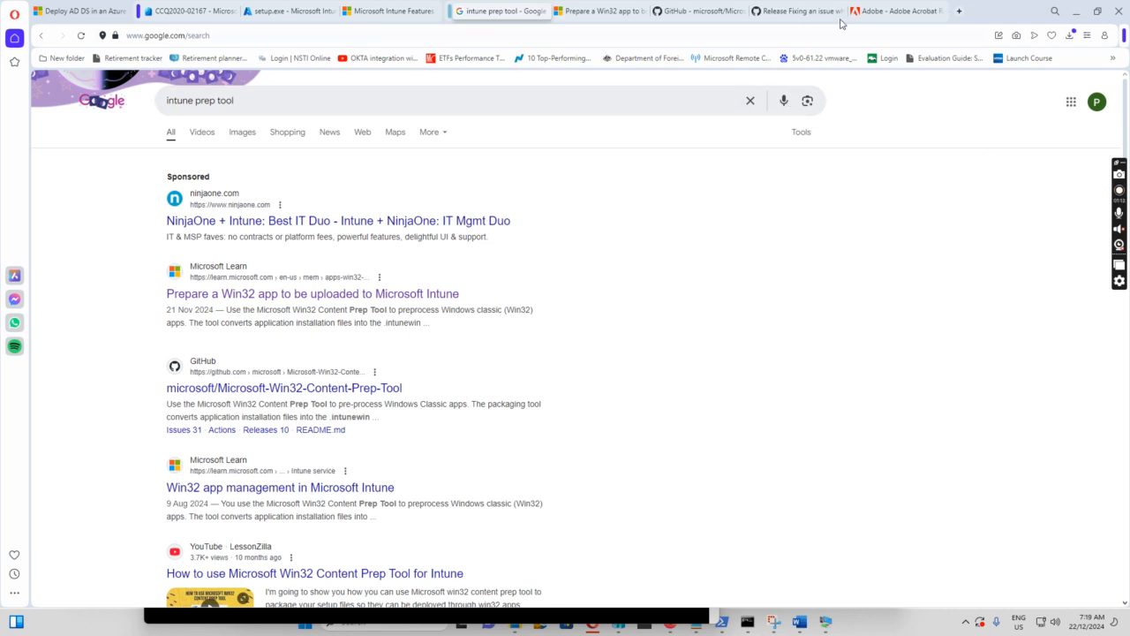
click(898, 17)
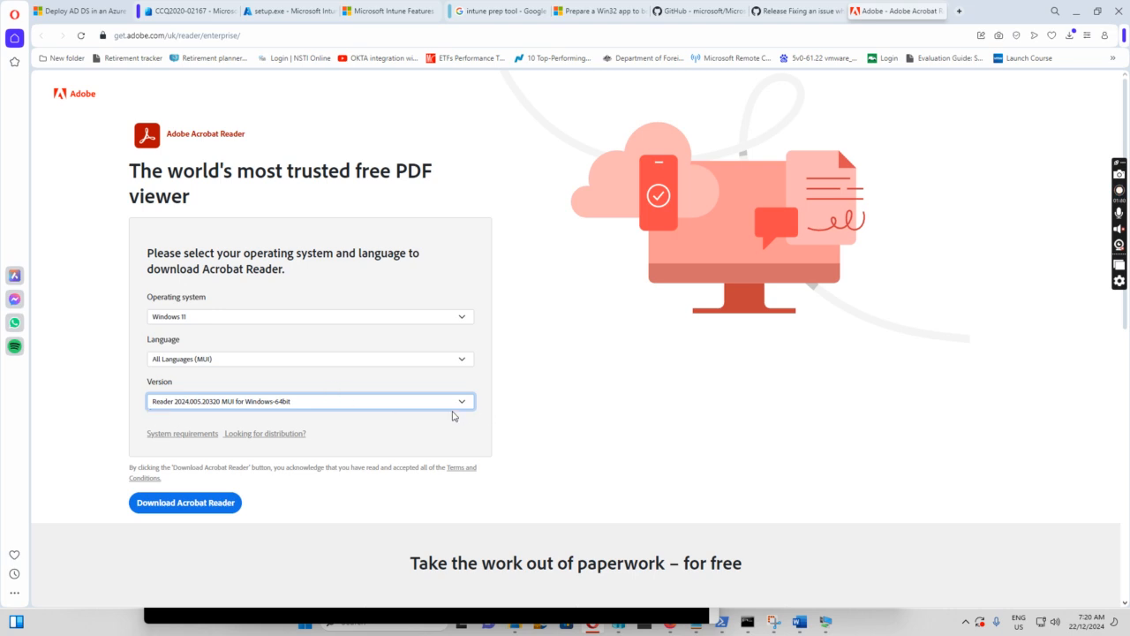
click(463, 405)
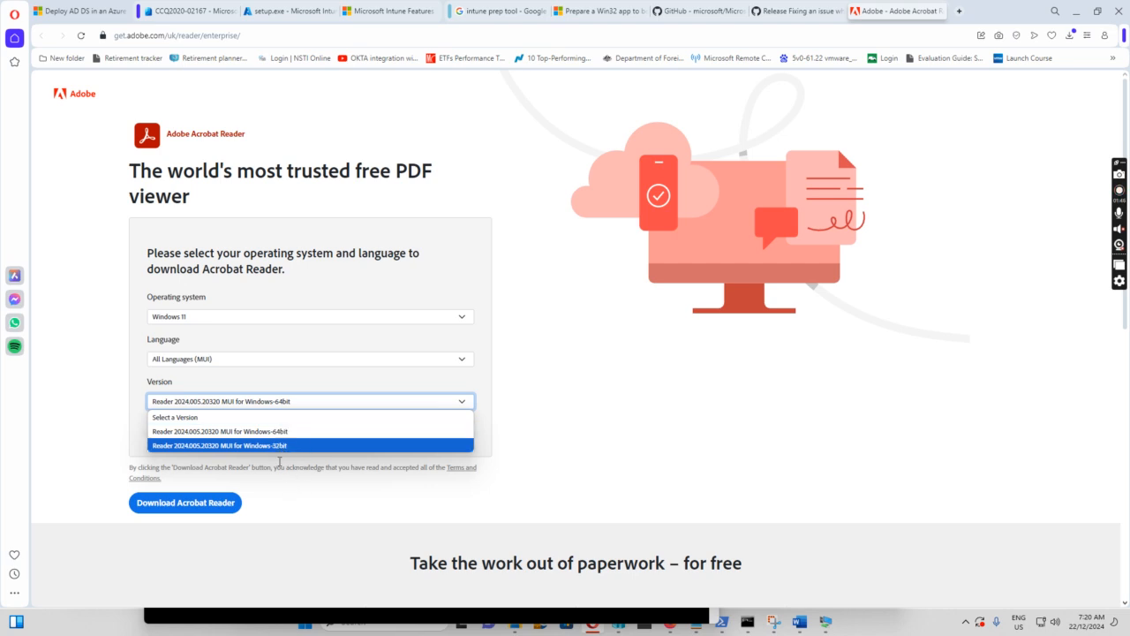
click(273, 432)
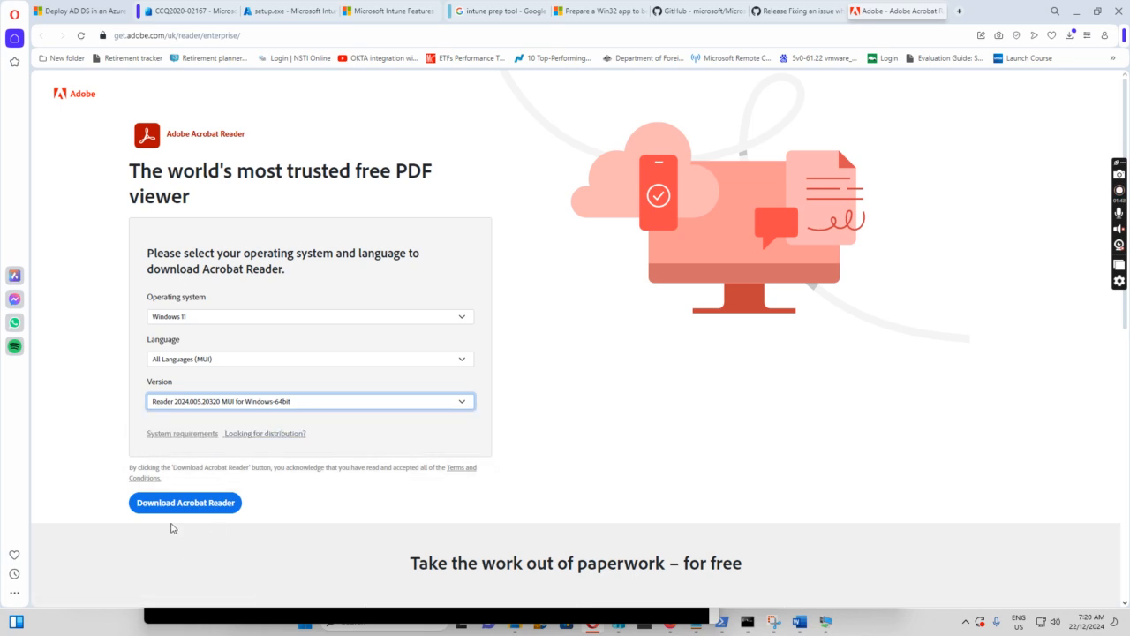
click(192, 502)
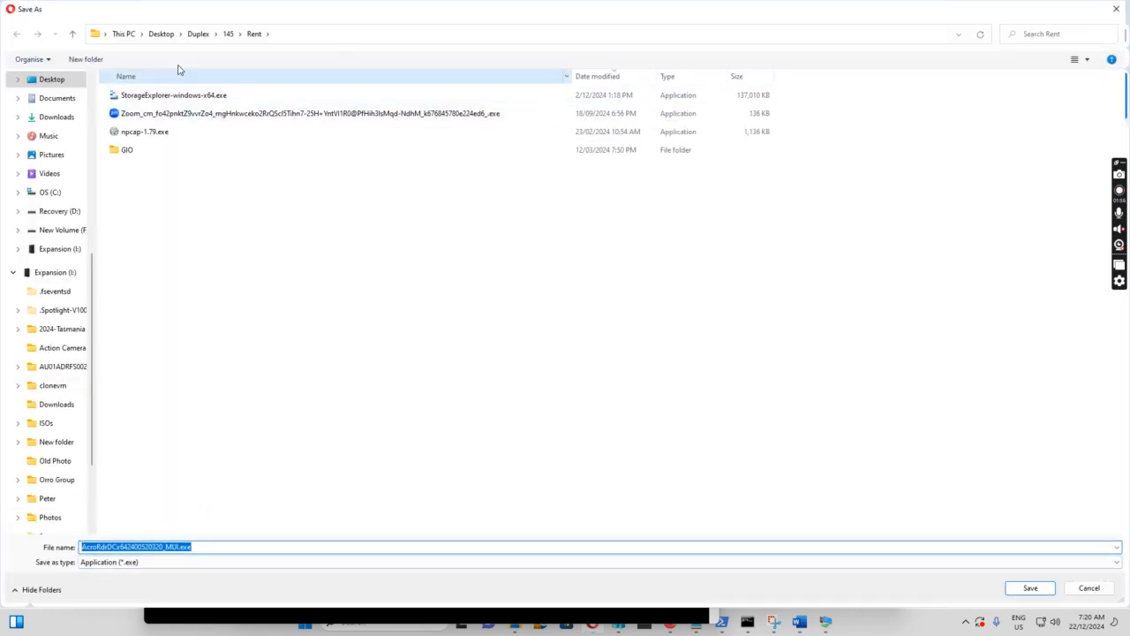
click(60, 122)
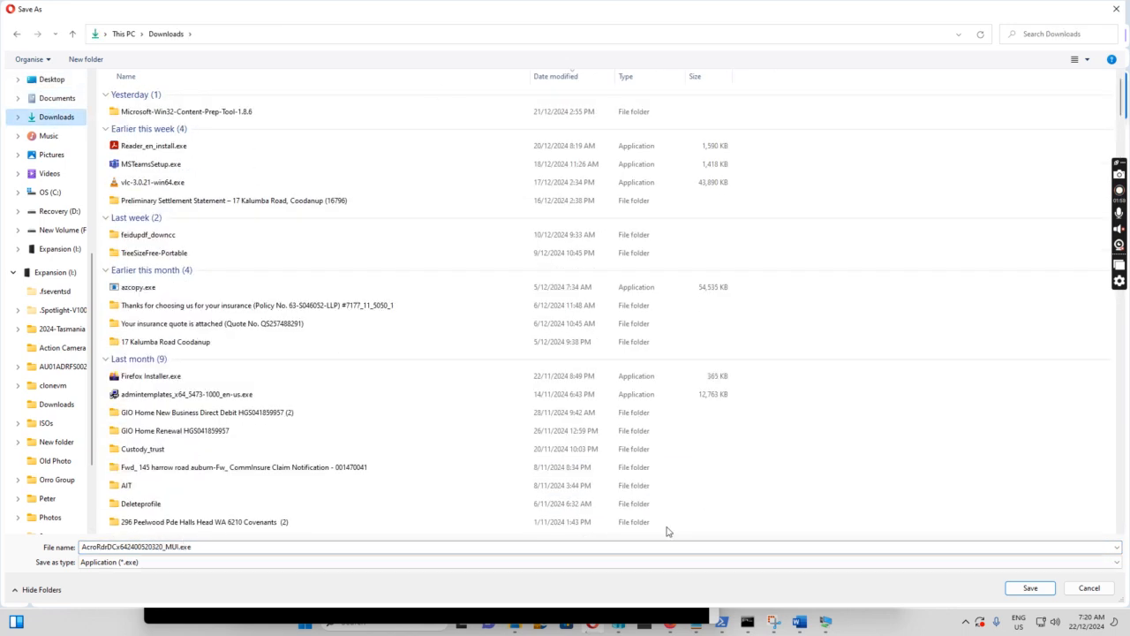
click(1040, 593)
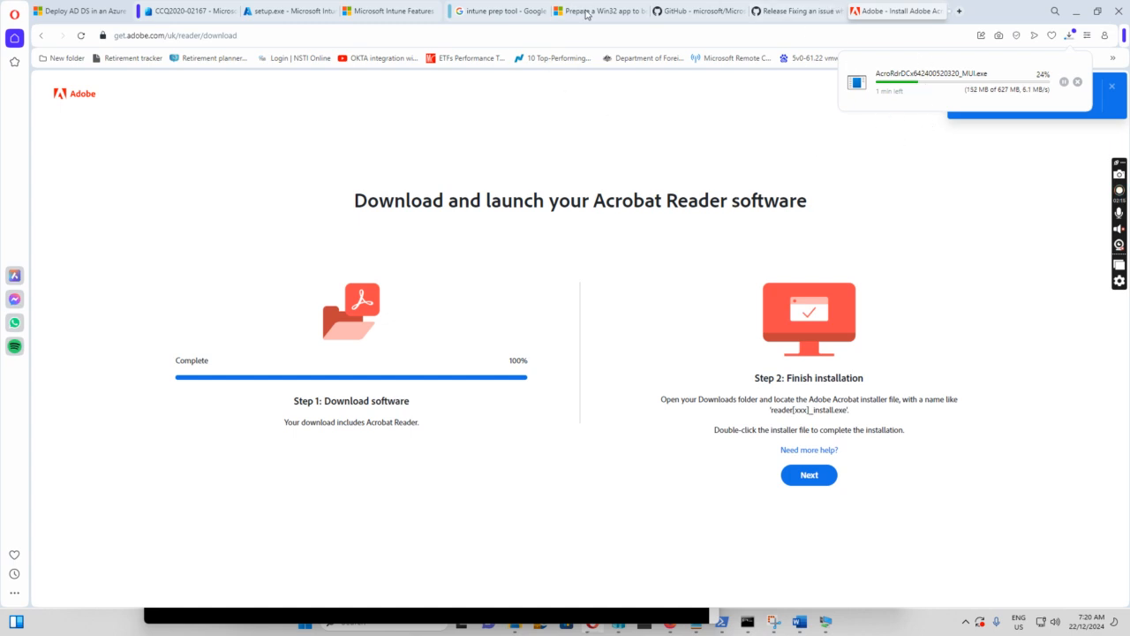
- Look through the "intune prep tool" search results and open the Microsoft Learn article on preparing a Win32 app for Intune
click(496, 13)
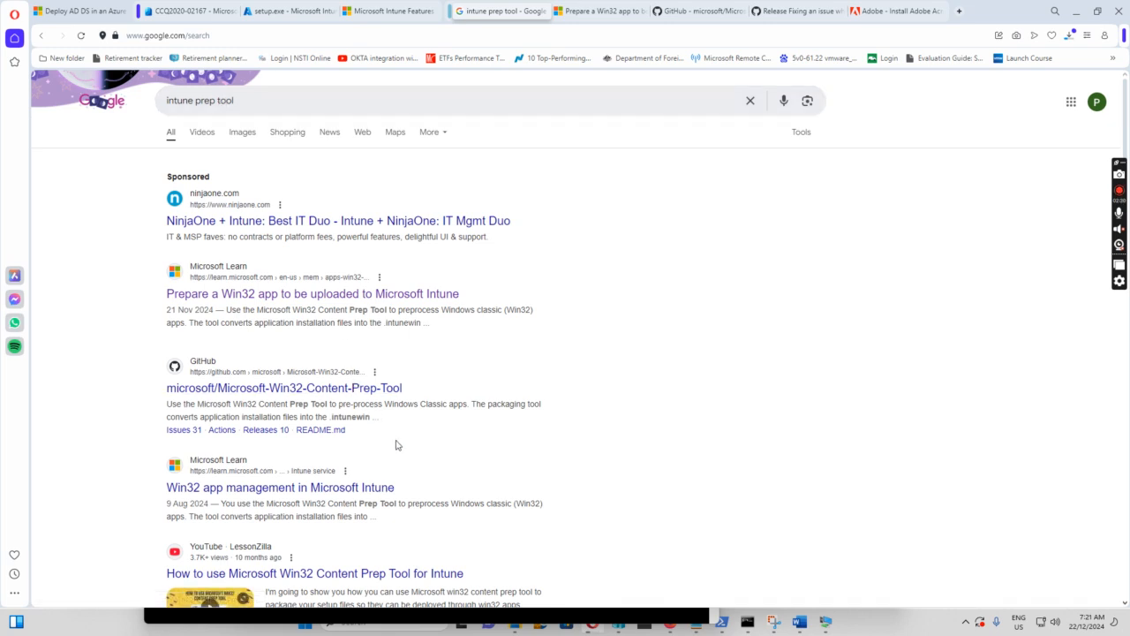
scroll(520, 279, down, 1)
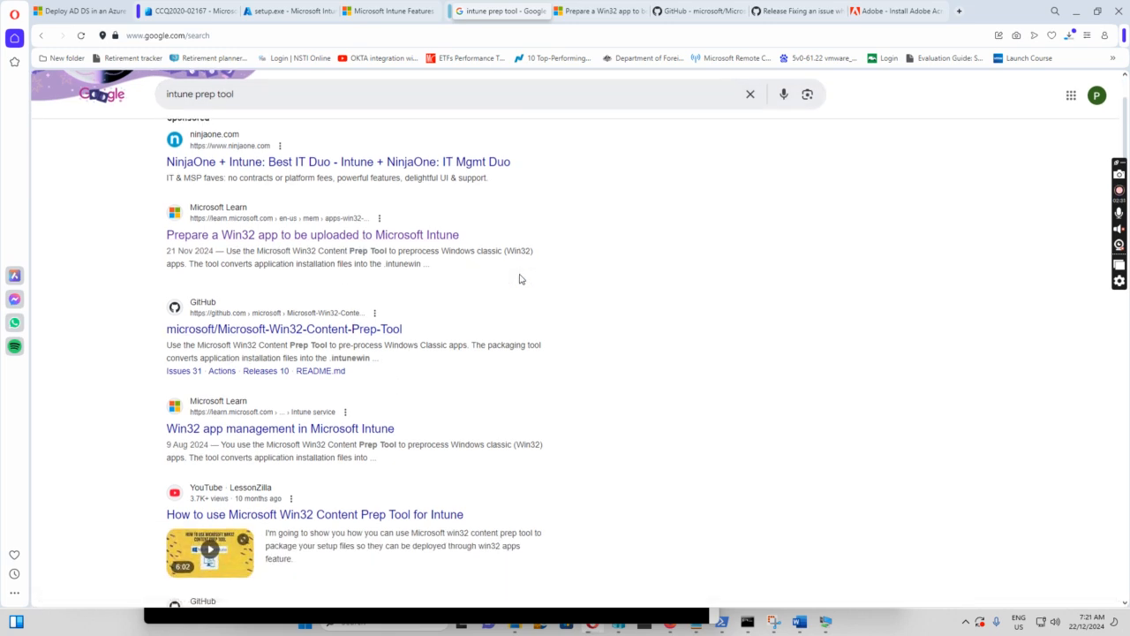
scroll(520, 279, down, 5)
scroll(522, 278, up, 6)
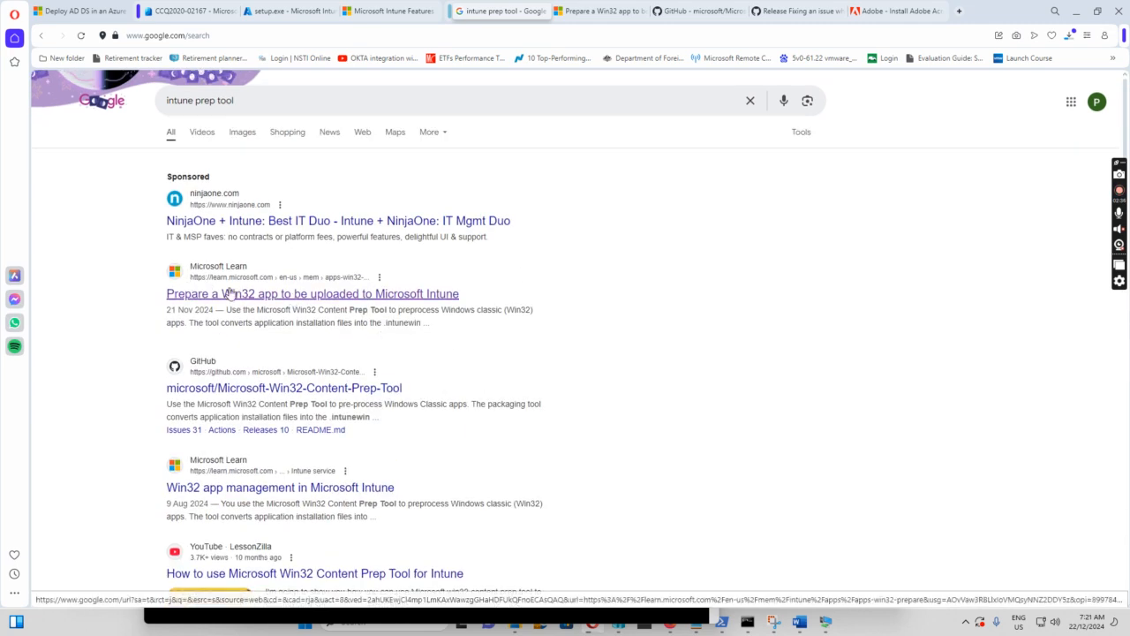
click(304, 301)
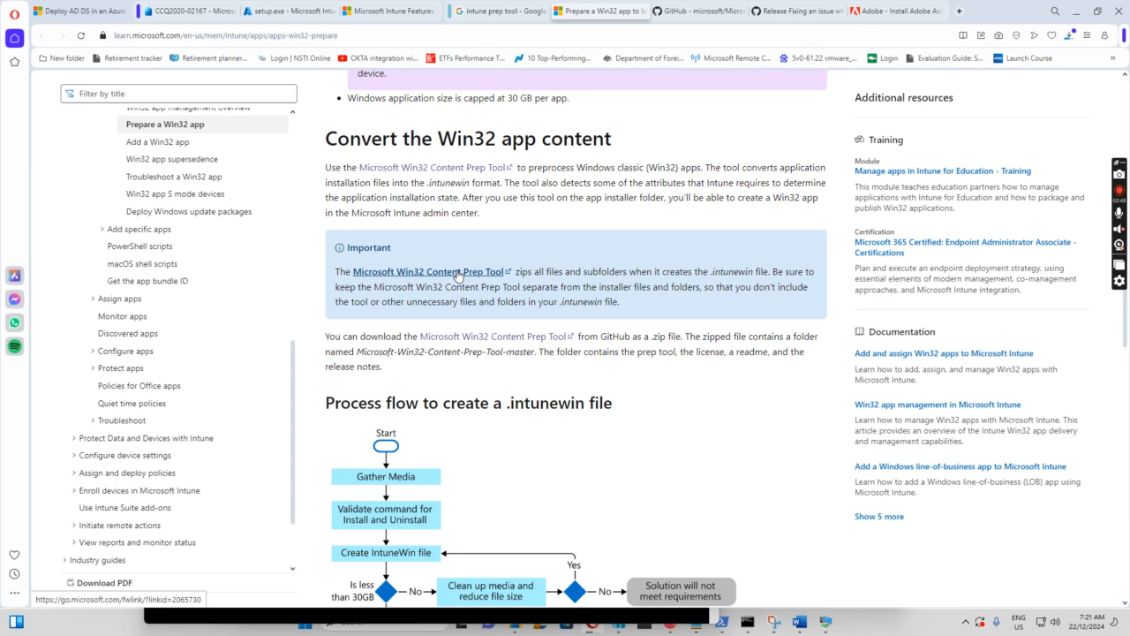
- Open the latest release of the Microsoft-Win32-Content-Prep-Tool GitHub repository in a new tab and switch to it
click(686, 12)
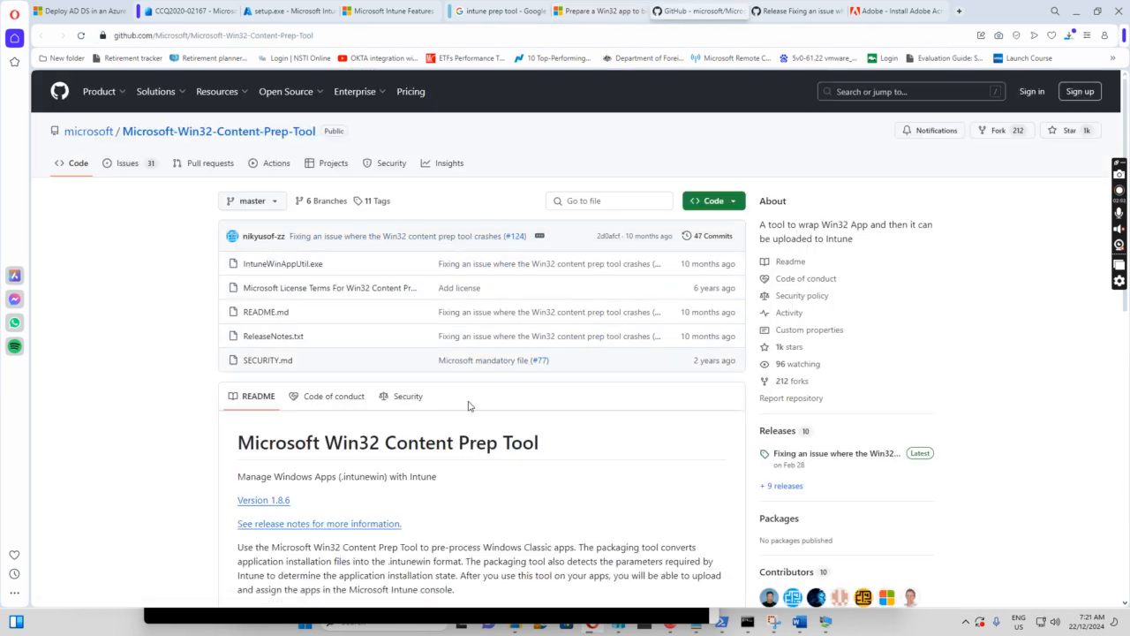
right_click(845, 456)
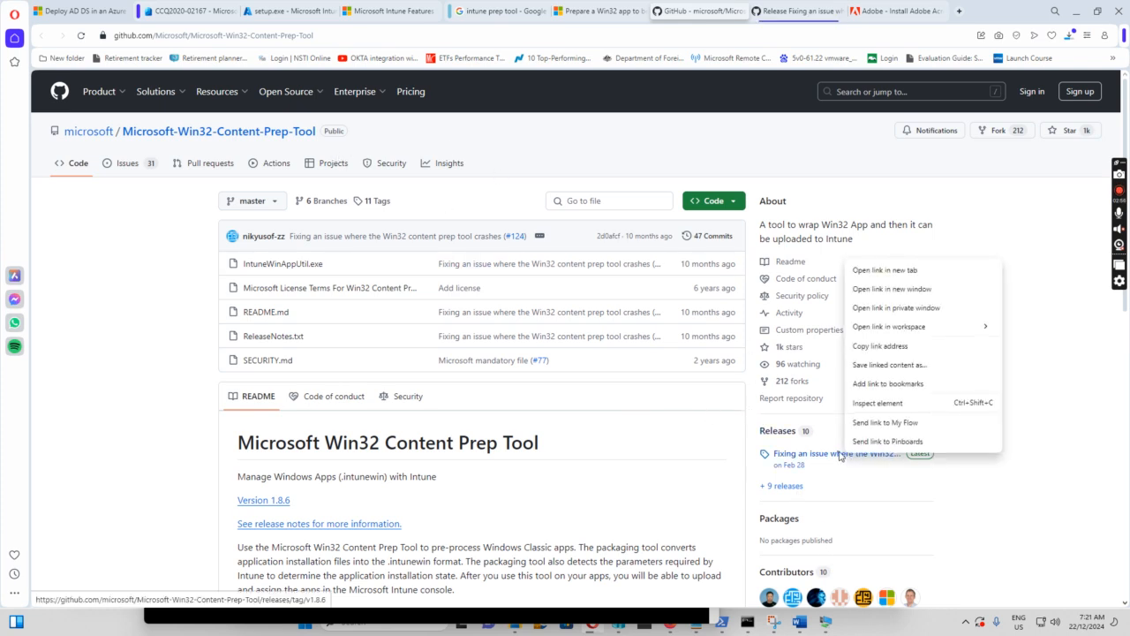
click(878, 270)
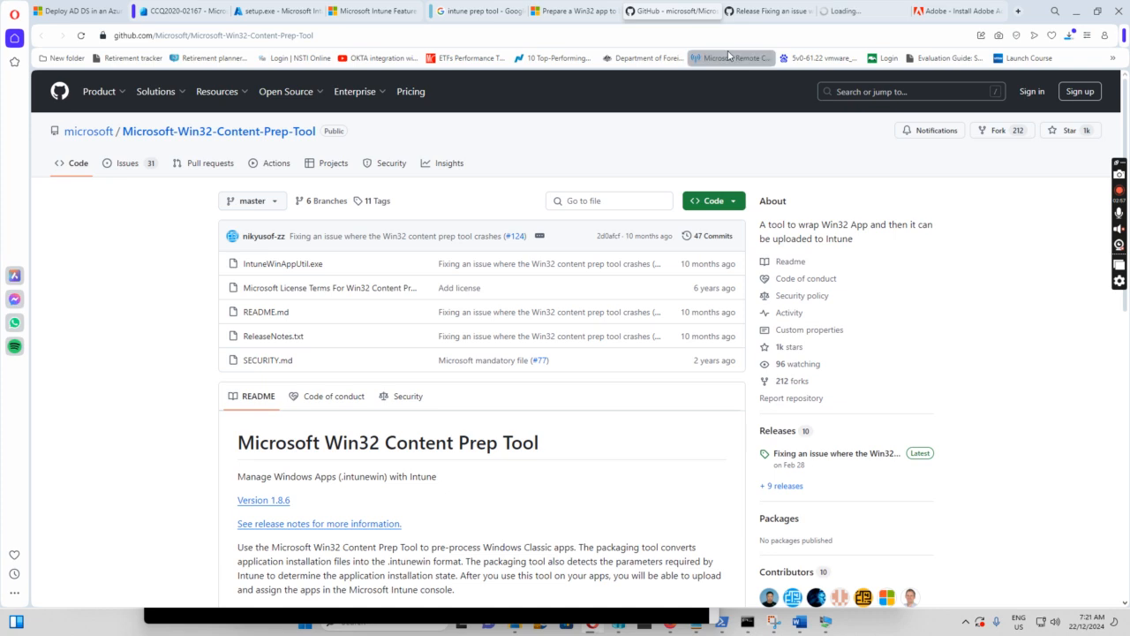
click(848, 12)
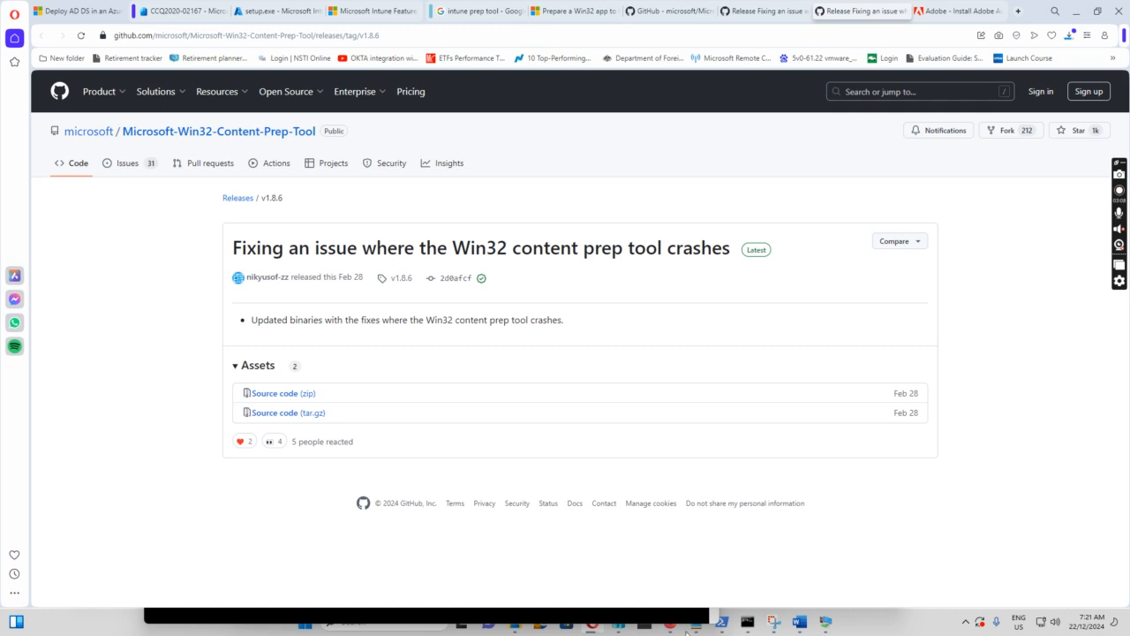
- In File Explorer, open Microsoft-Win32-Content-Prep-Tool-1.8.6 (1).zip and examine the contents of its inner folder
click(516, 626)
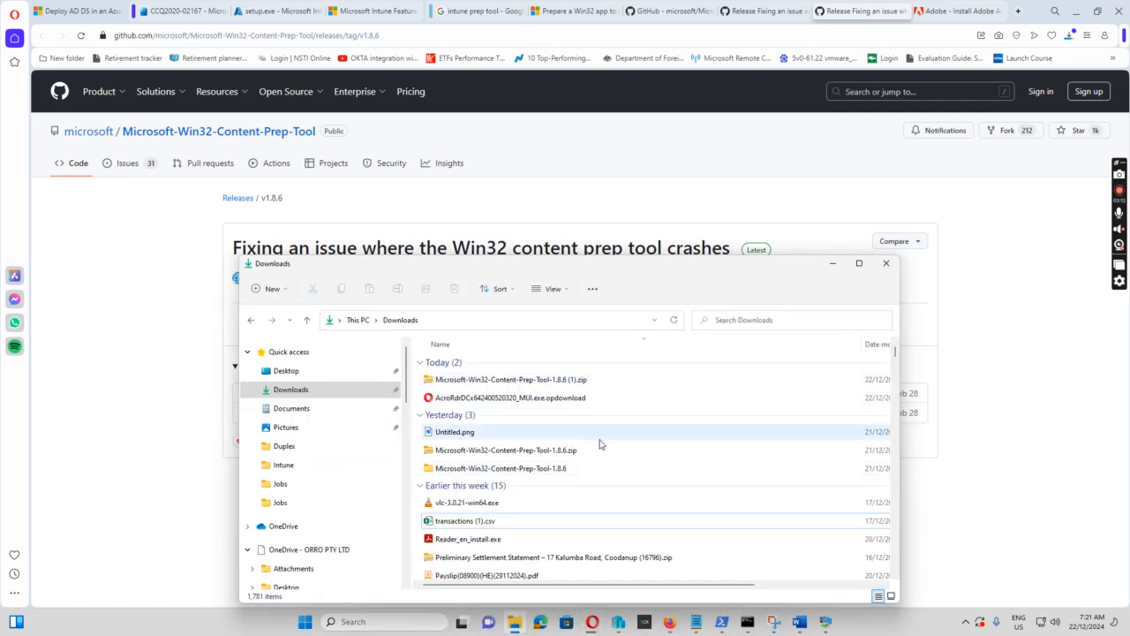
double_click(514, 380)
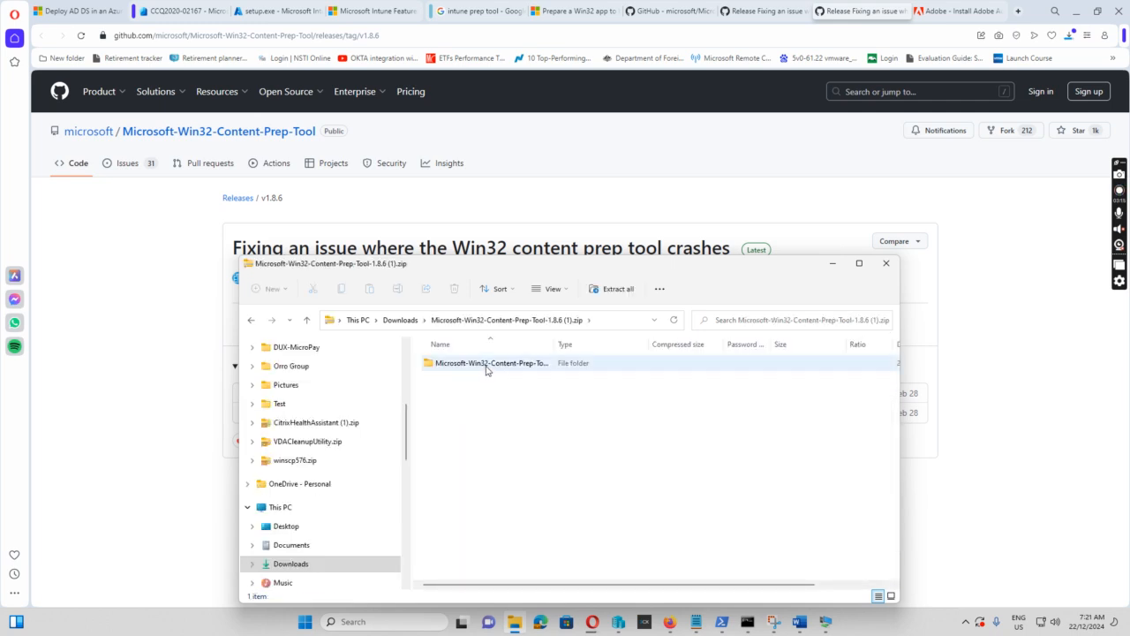
double_click(489, 364)
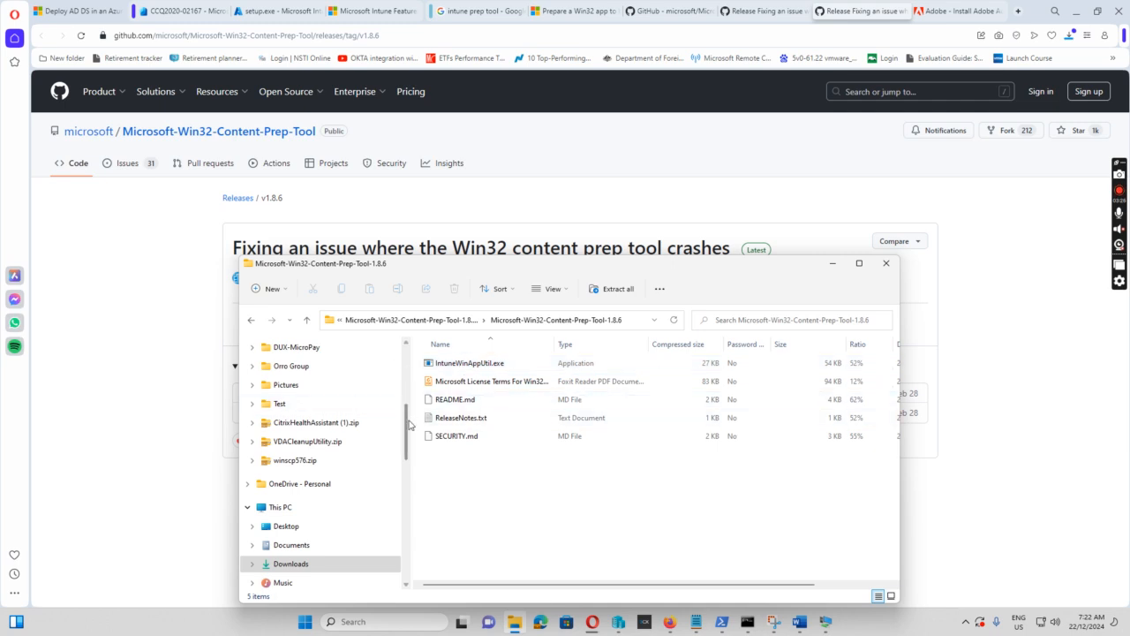
drag(408, 425, 408, 440)
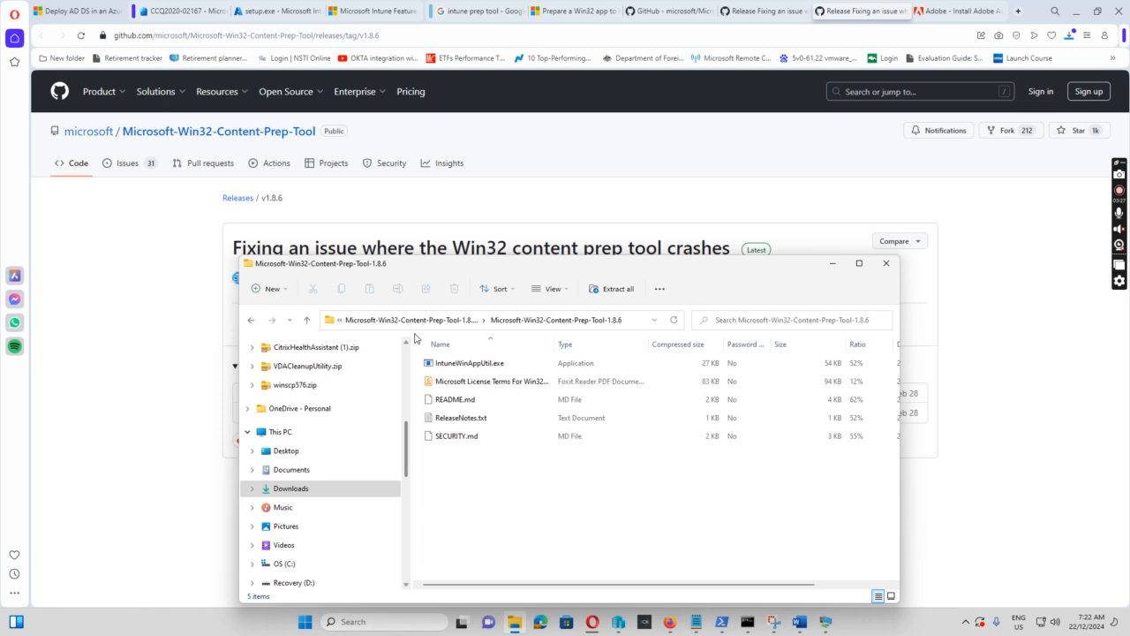
drag(409, 446, 408, 399)
scroll(408, 375, up, 1)
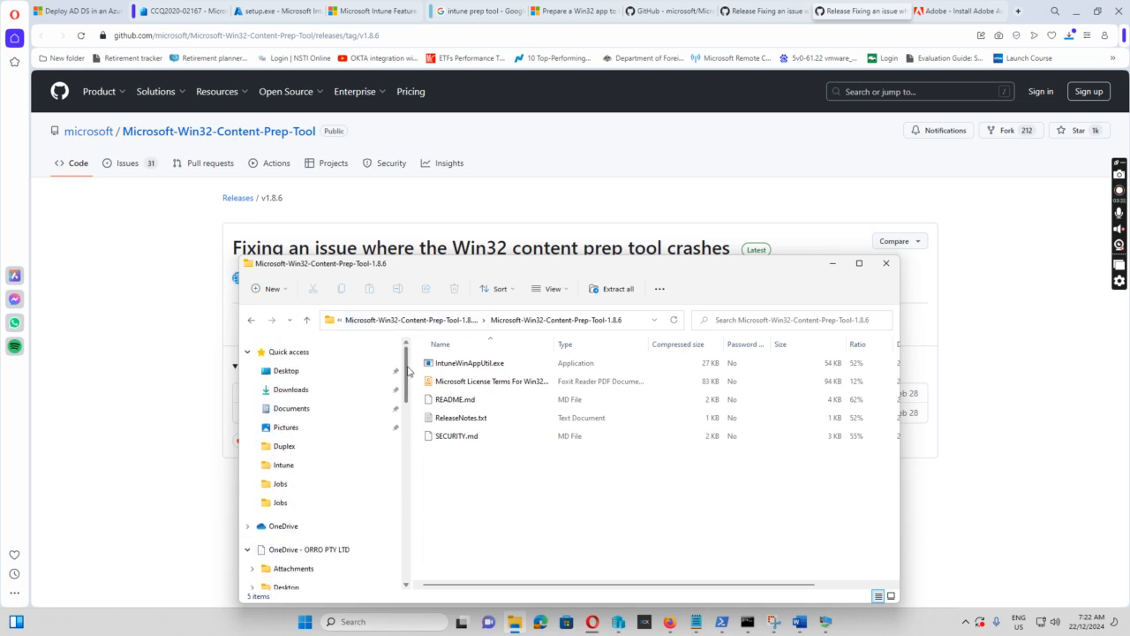
click(316, 391)
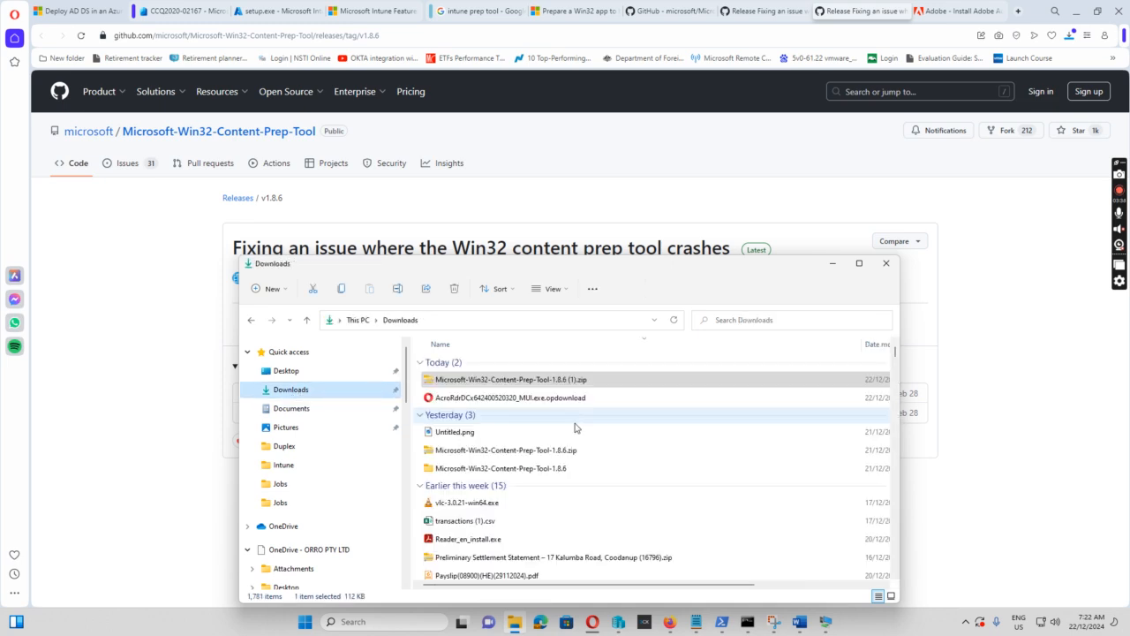
click(1070, 39)
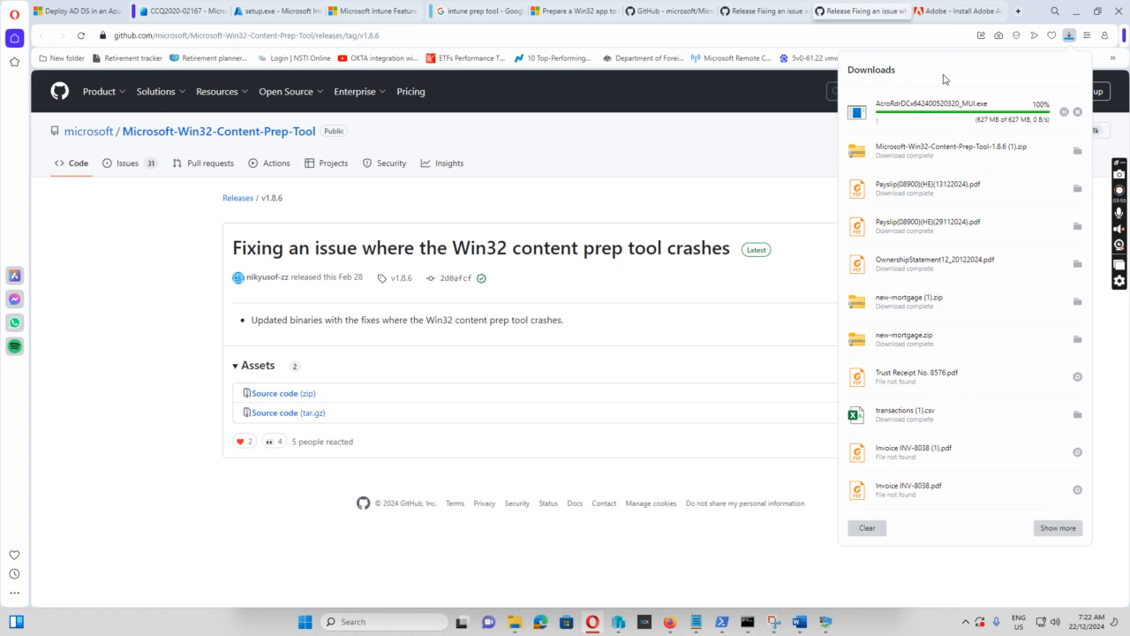
click(517, 623)
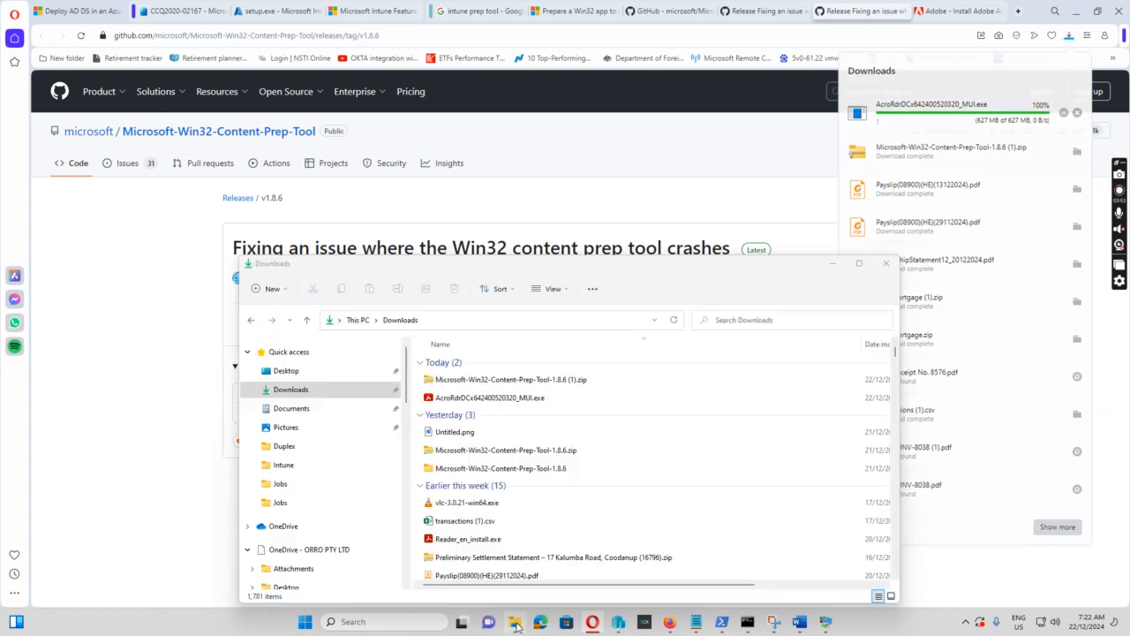
click(479, 402)
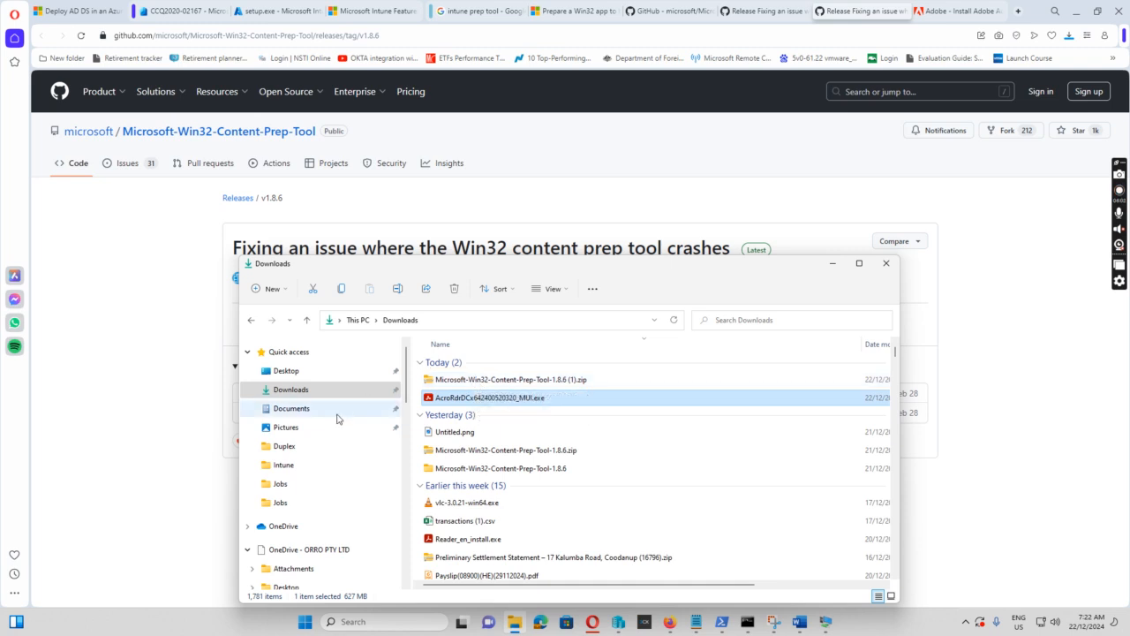
- Open the Intune folder on New Volume (F:)
scroll(345, 509, down, 1)
scroll(346, 508, down, 10)
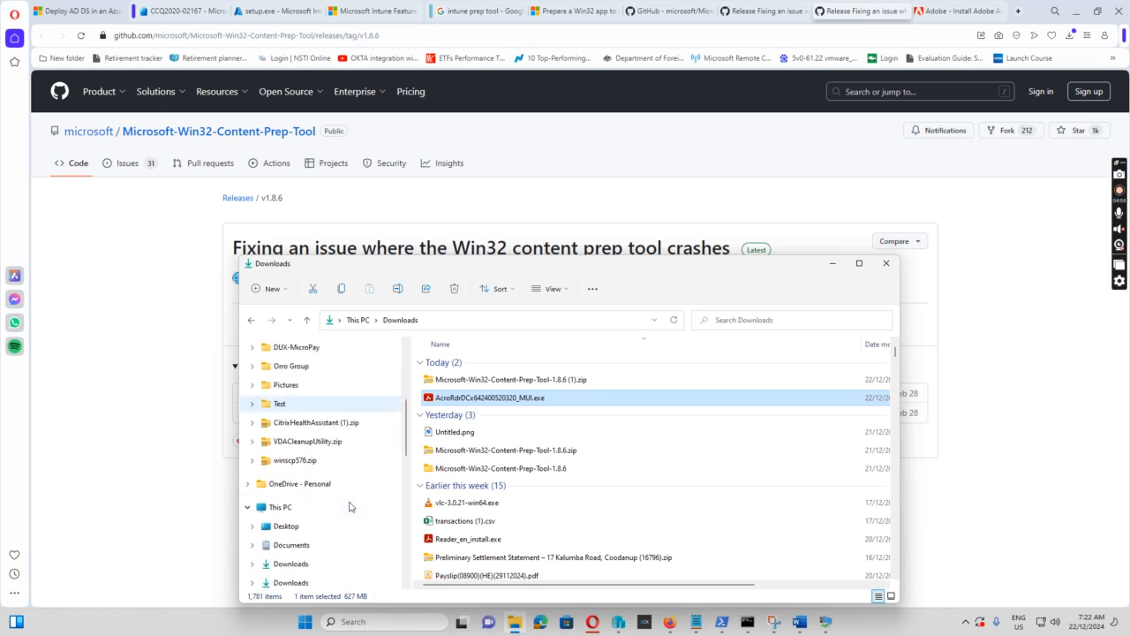
scroll(336, 516, down, 1)
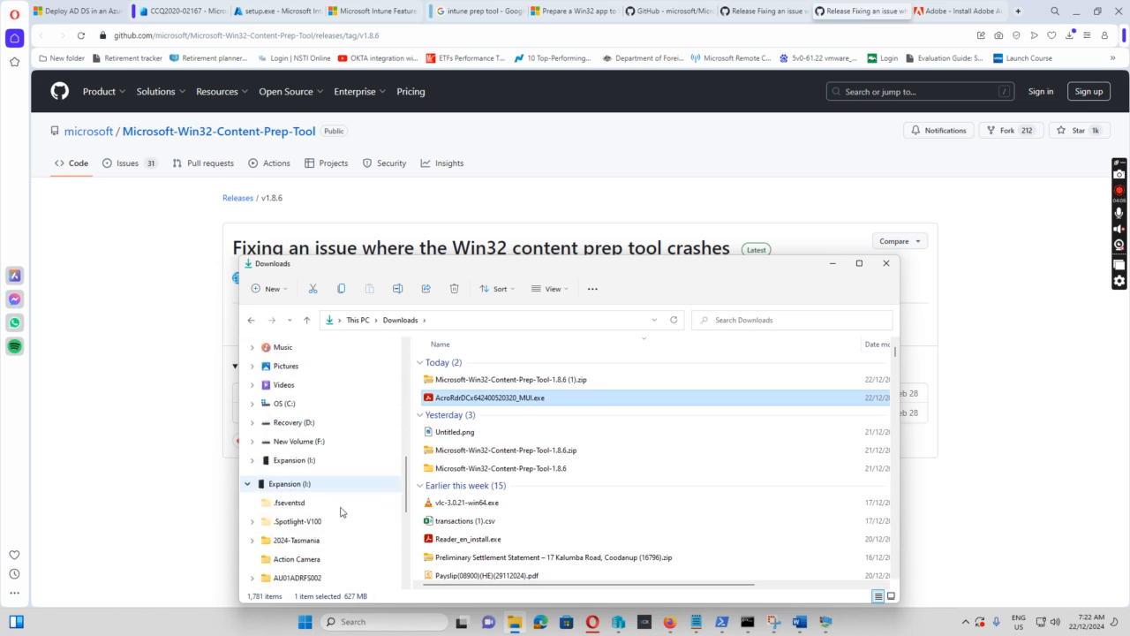
click(303, 446)
scroll(510, 422, down, 6)
scroll(511, 422, down, 4)
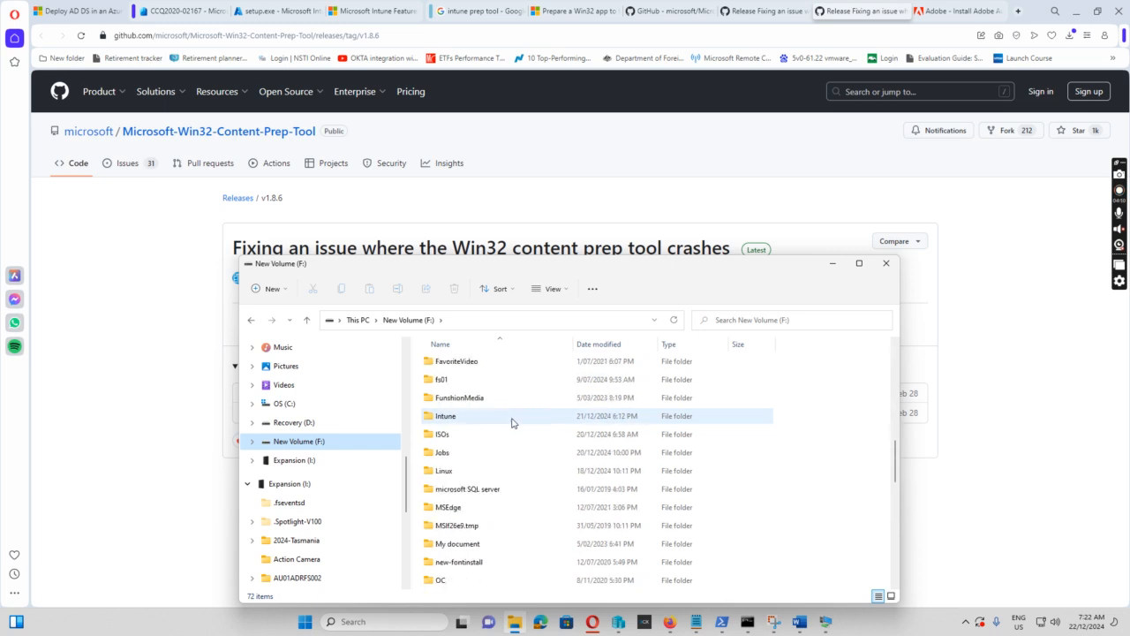
scroll(512, 422, up, 4)
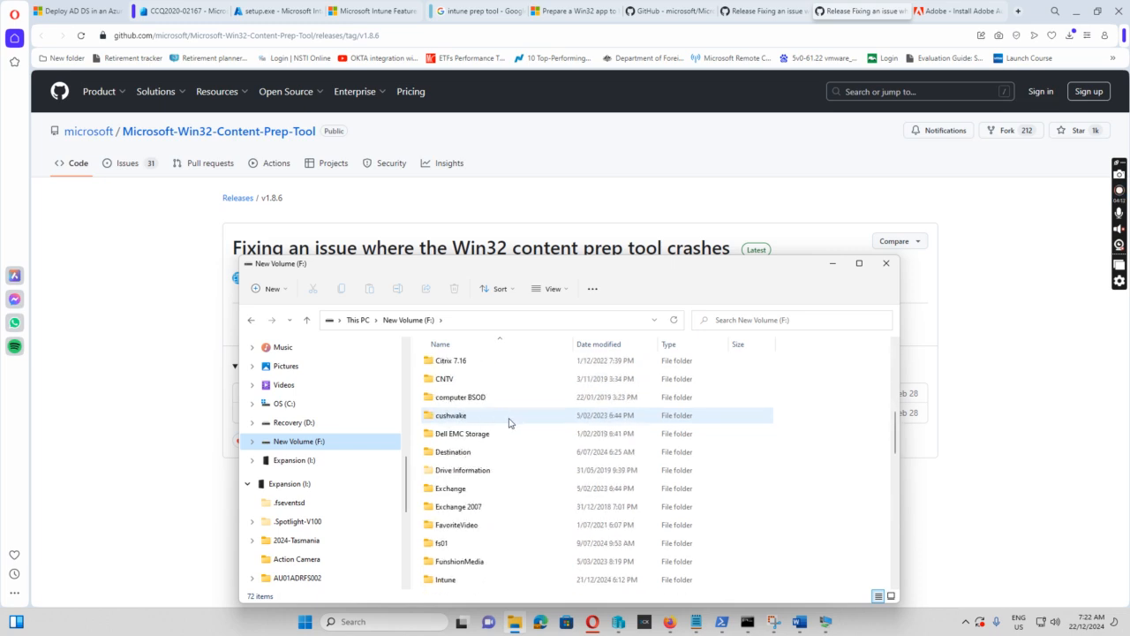
scroll(509, 422, down, 2)
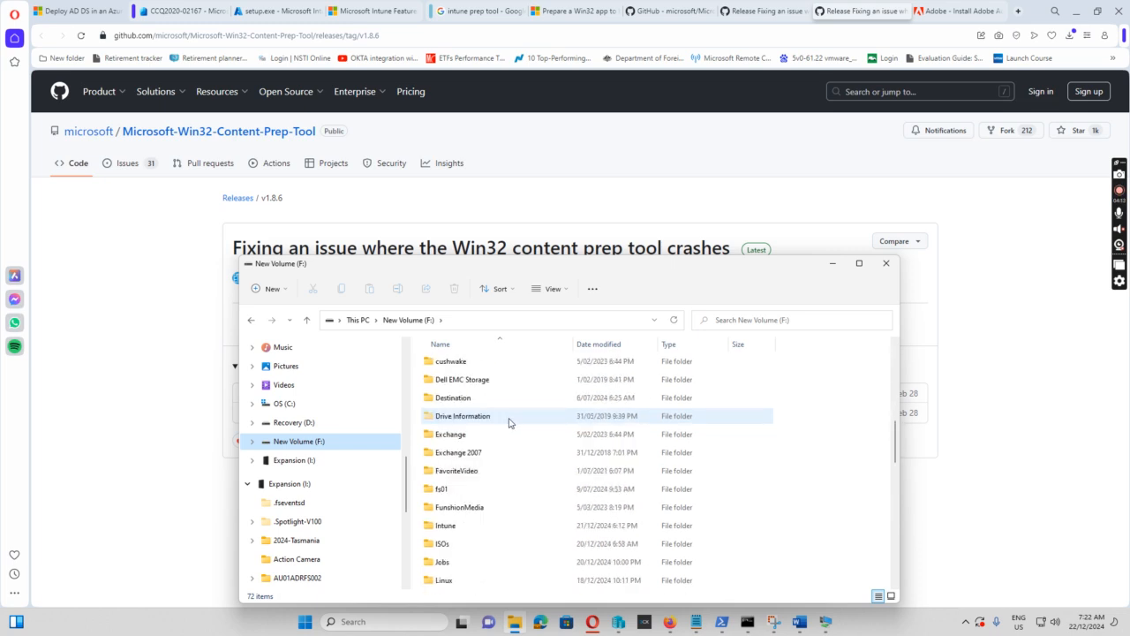
double_click(439, 524)
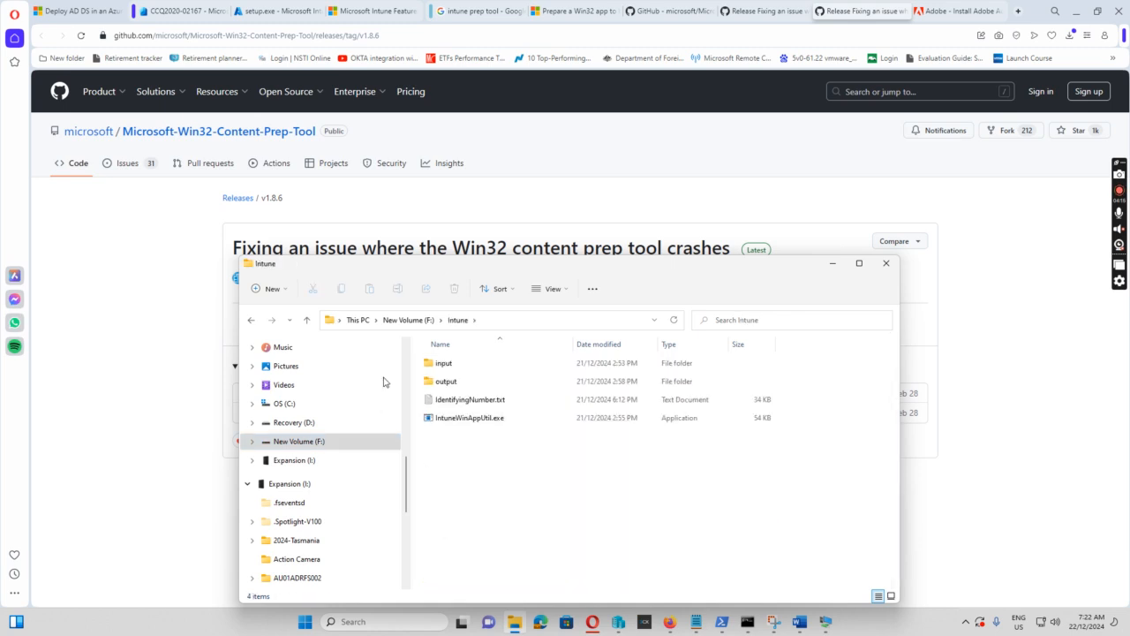
- Inspect the contents of the input and output folders and the IntuneWinAppUtil.exe file, ending back in the Intune folder
double_click(444, 367)
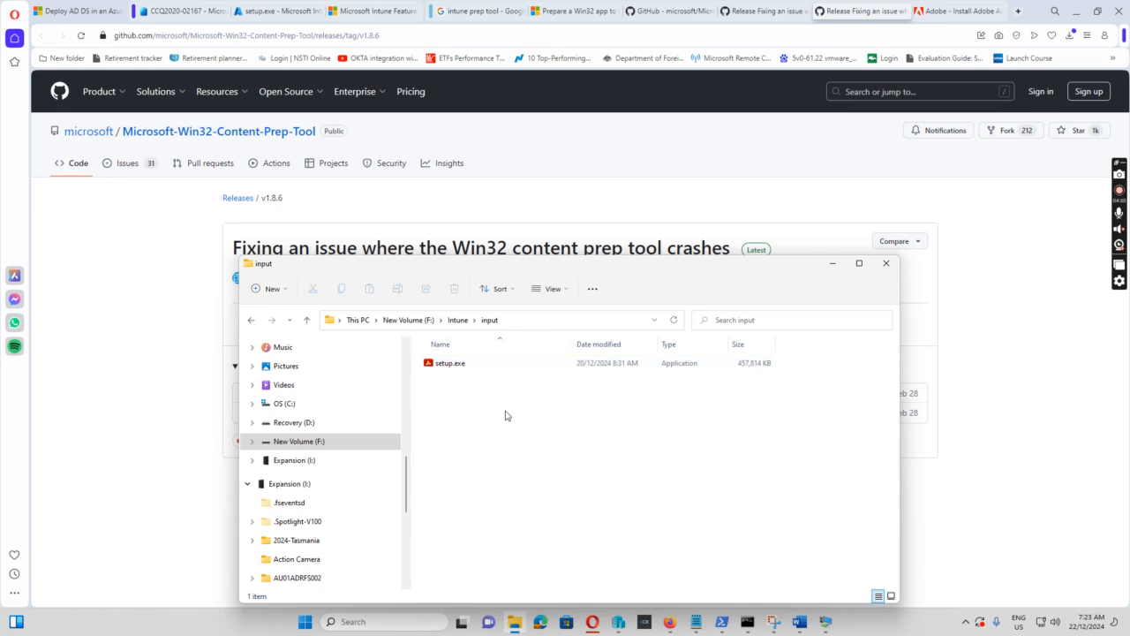
click(458, 320)
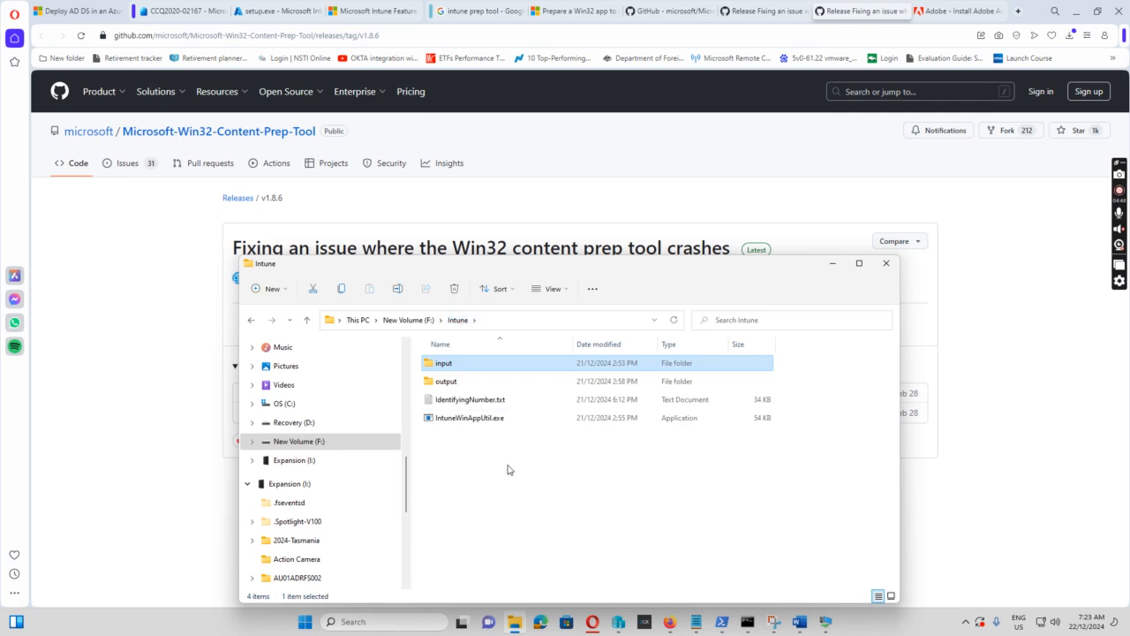
mouse_move(466, 427)
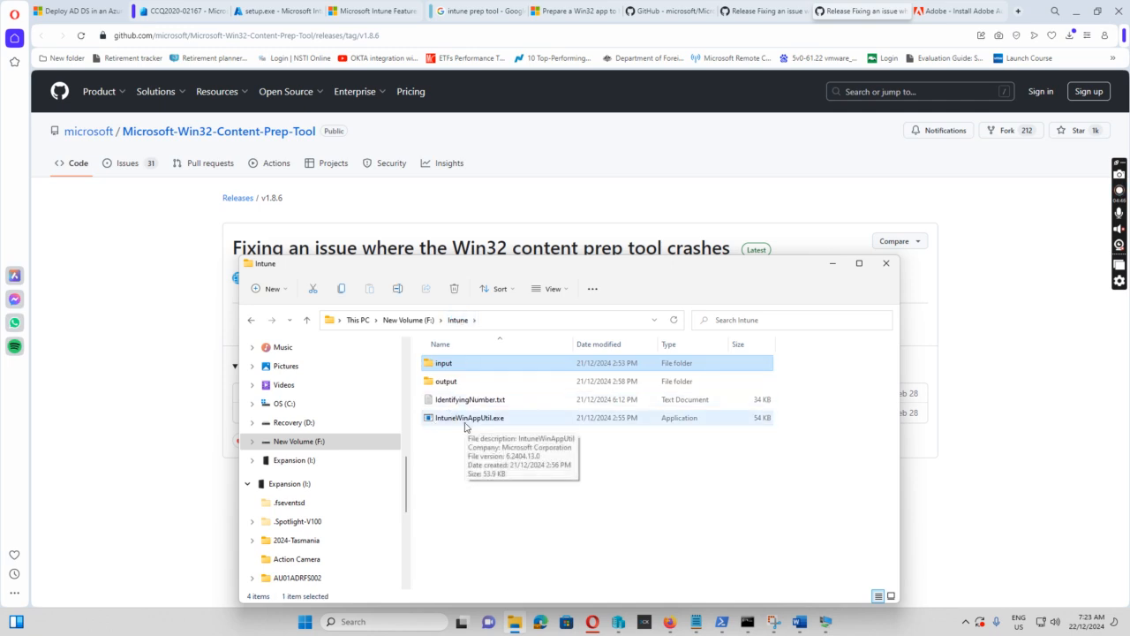
click(467, 424)
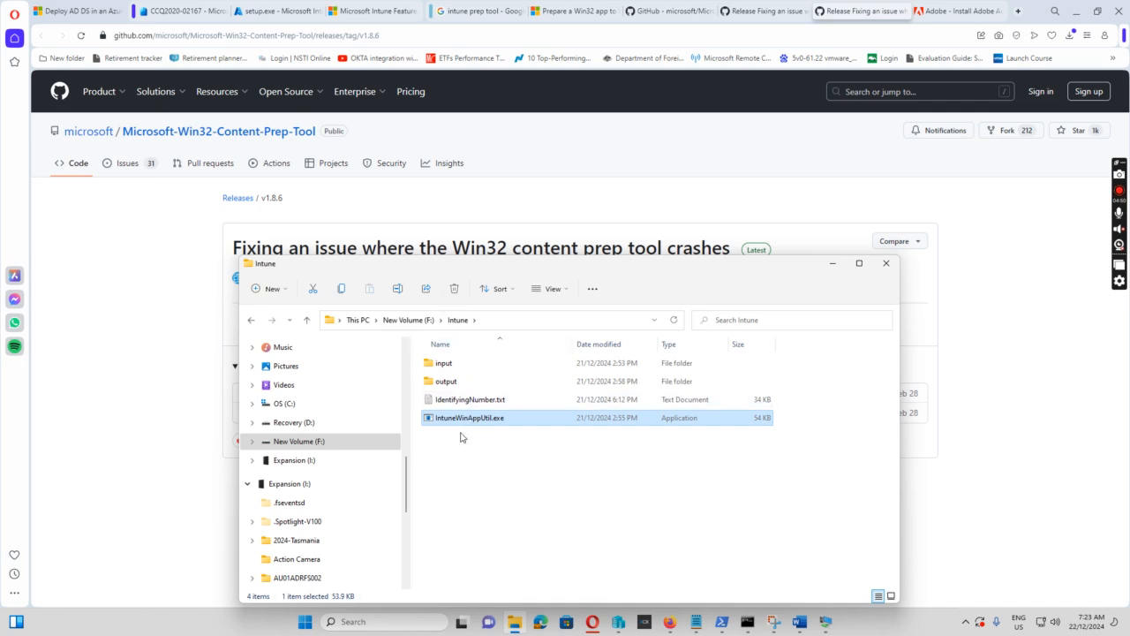
double_click(445, 383)
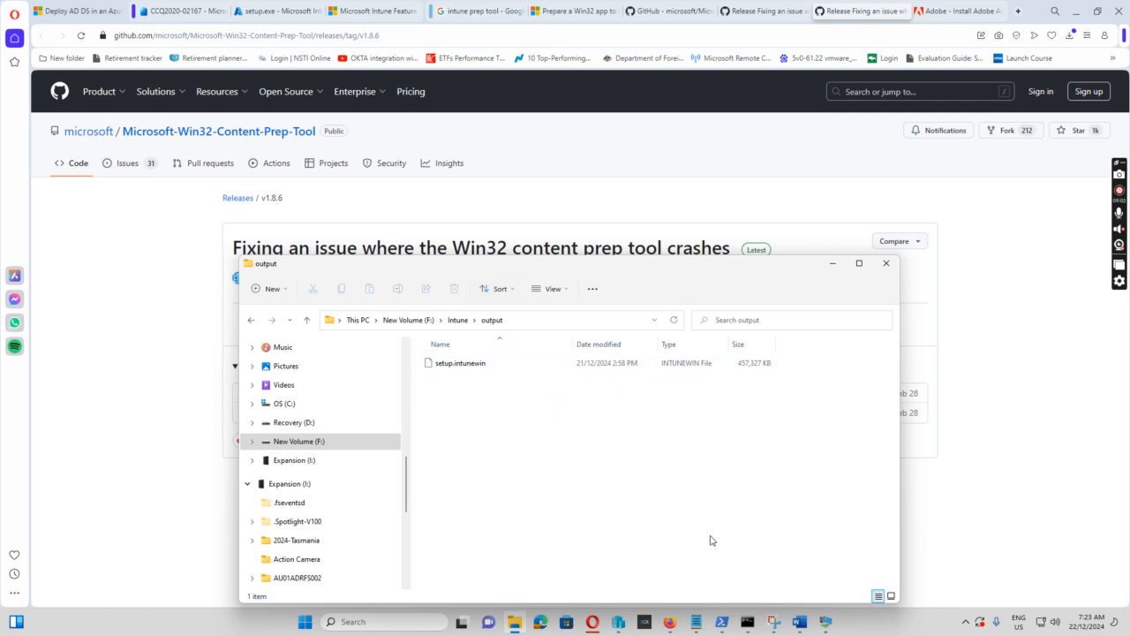
click(470, 321)
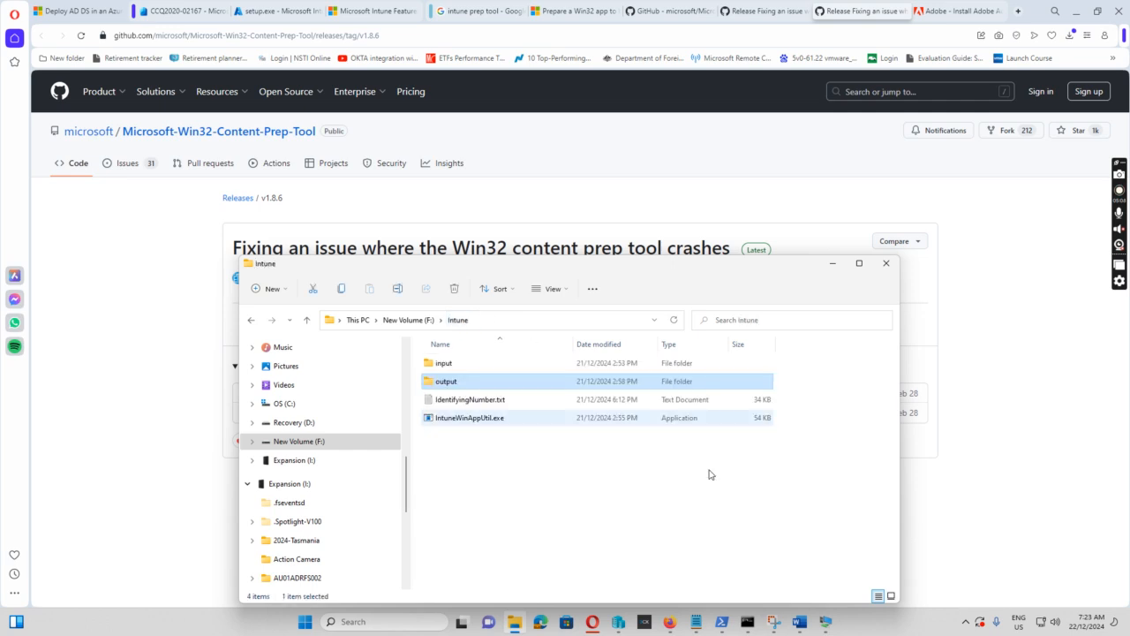
- Switch to the Command Prompt running IntuneWinAppUtil.exe and review the source folder, setup file and output folder entries
mouse_move(749, 625)
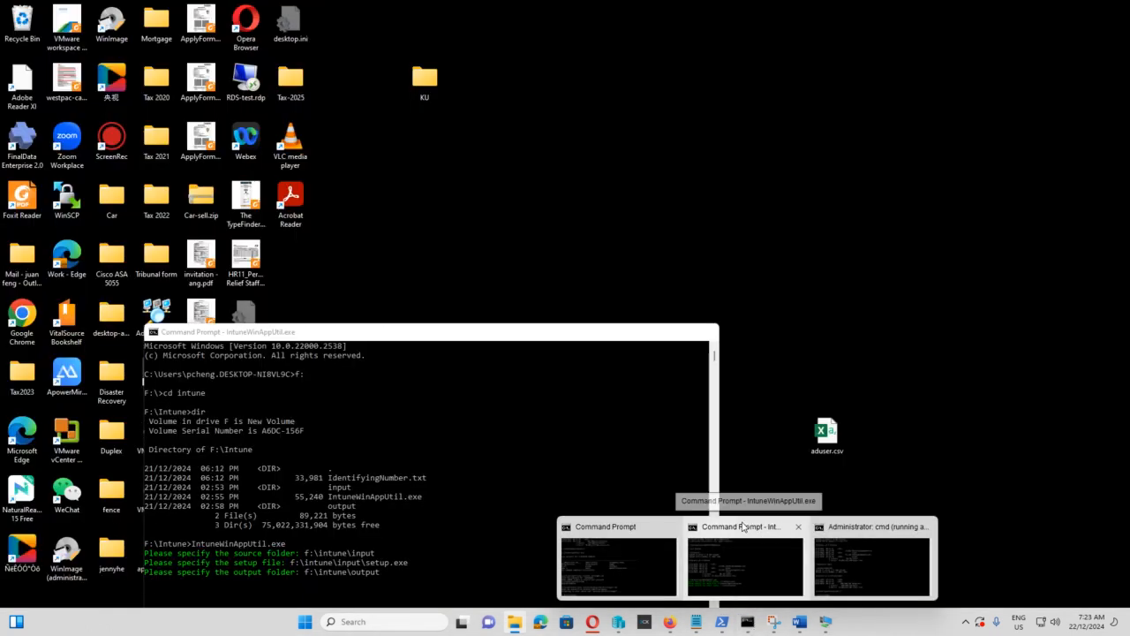
click(745, 527)
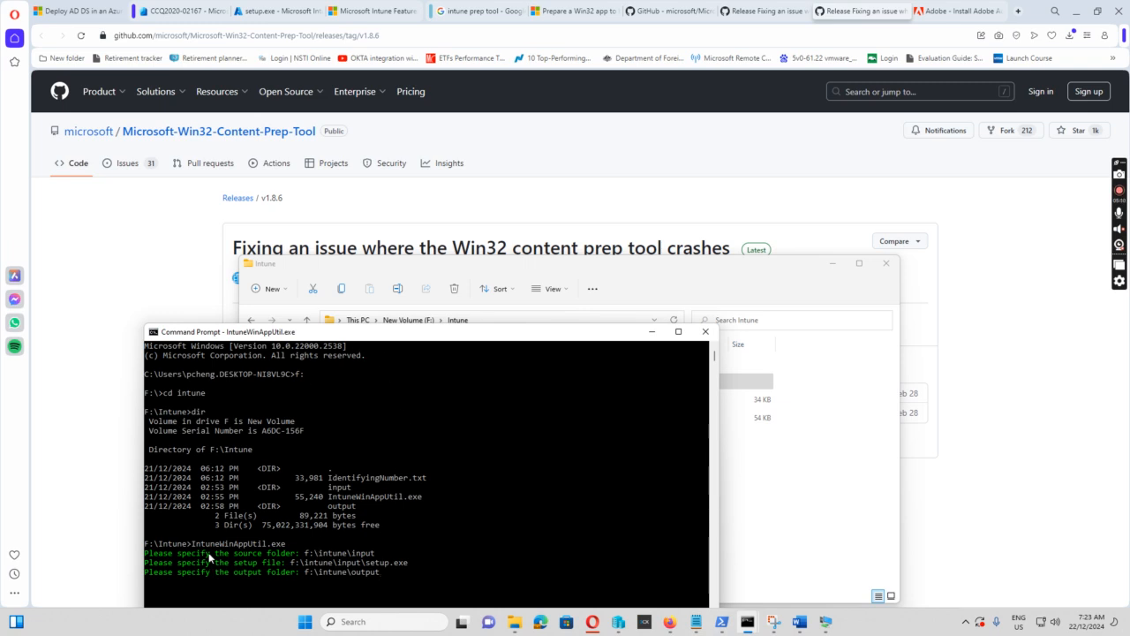
drag(439, 335, 478, 204)
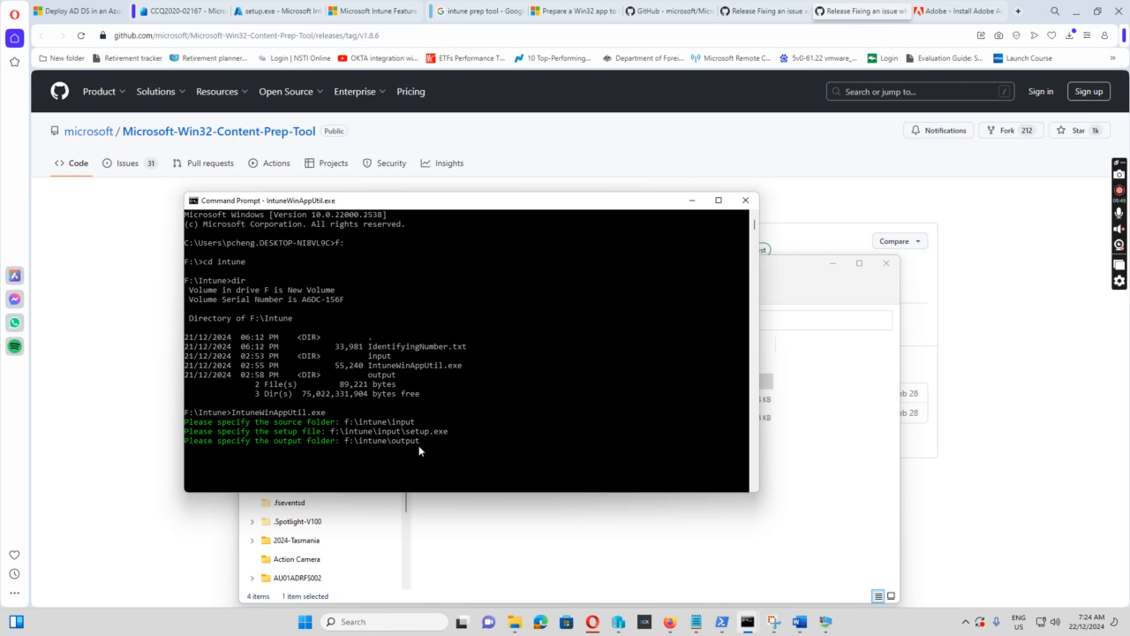
- In the Intune output folder, rename setup.intunewin to setup1.intunewin
click(797, 278)
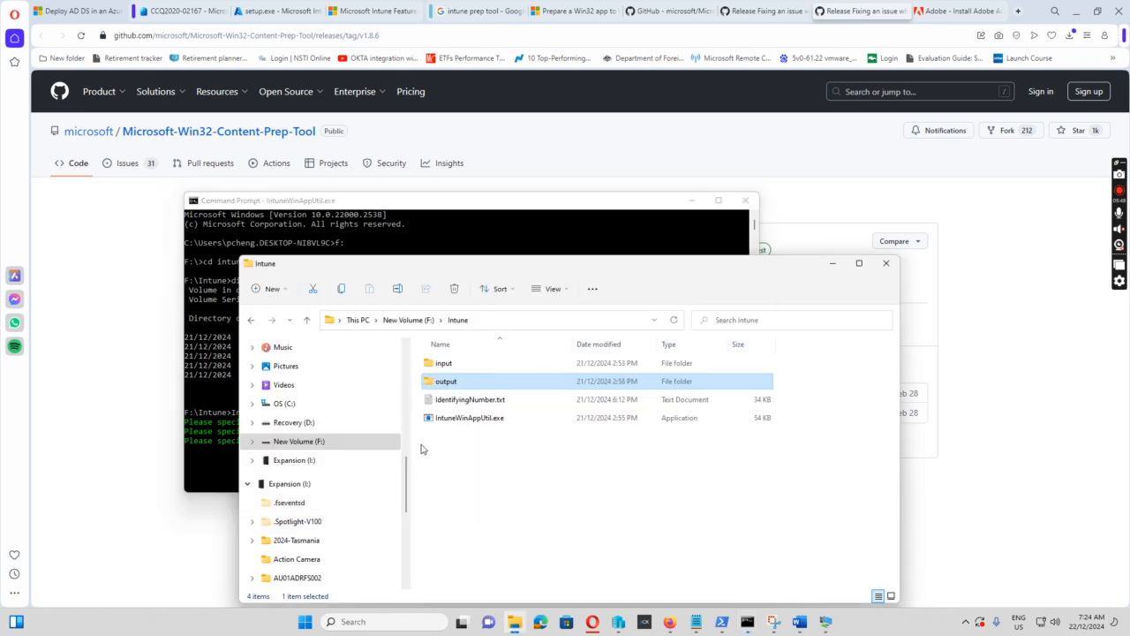
double_click(441, 389)
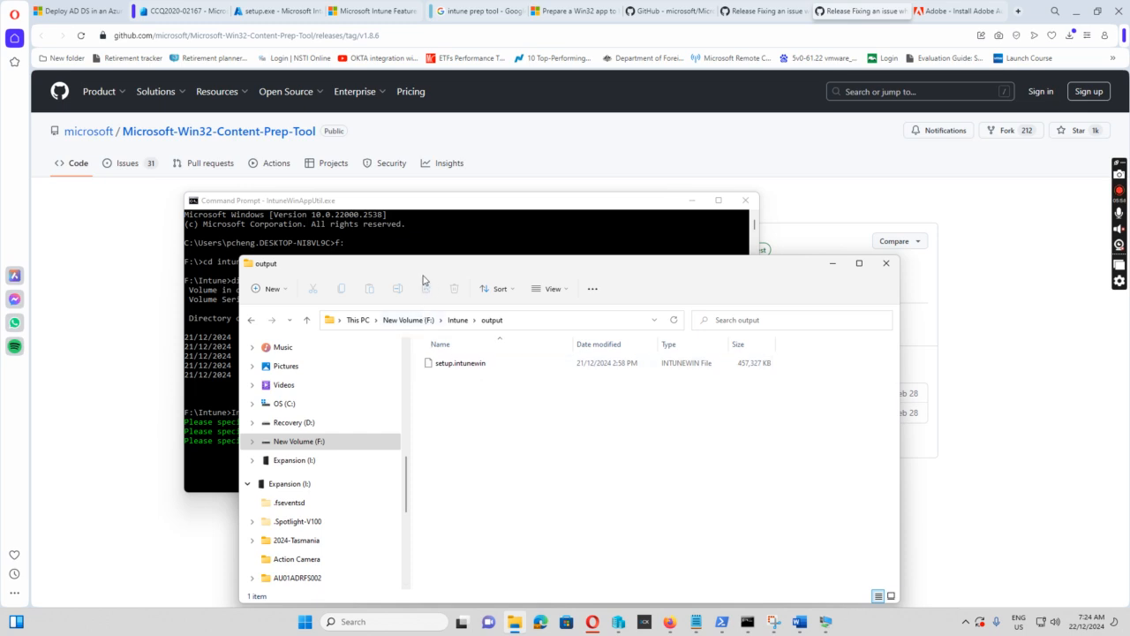
drag(437, 271, 443, 274)
click(451, 370)
click(465, 371)
click(471, 370)
text(1)
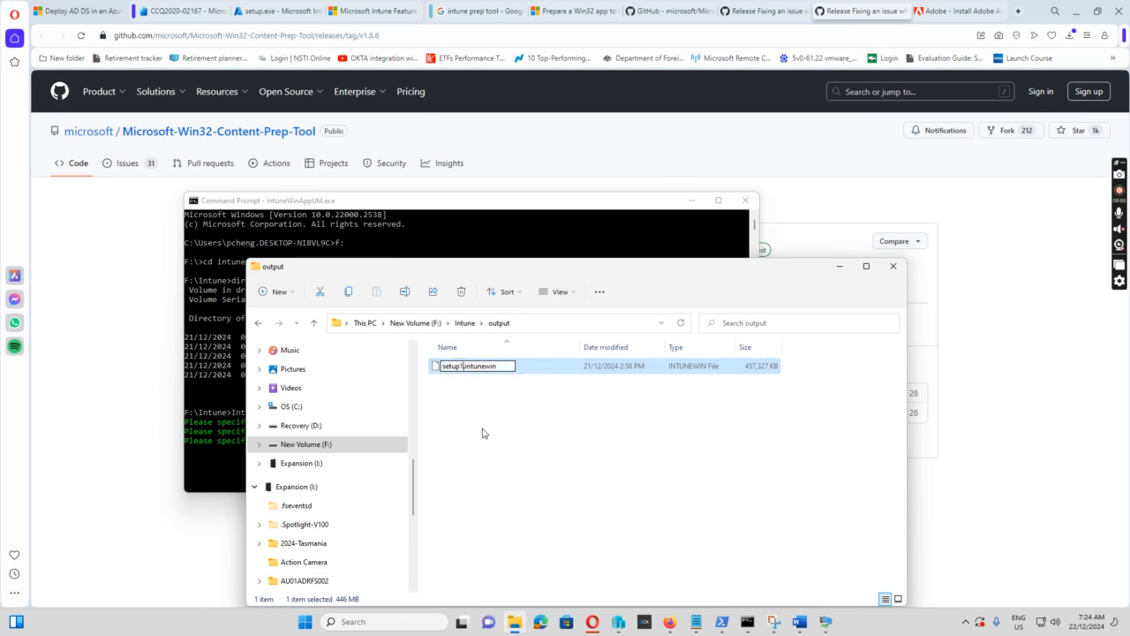
key(Return)
- Generate the package into f:\intune\output without specifying a catalog folder, and select the new setup.intunewin in the output folder
drag(587, 267, 864, 278)
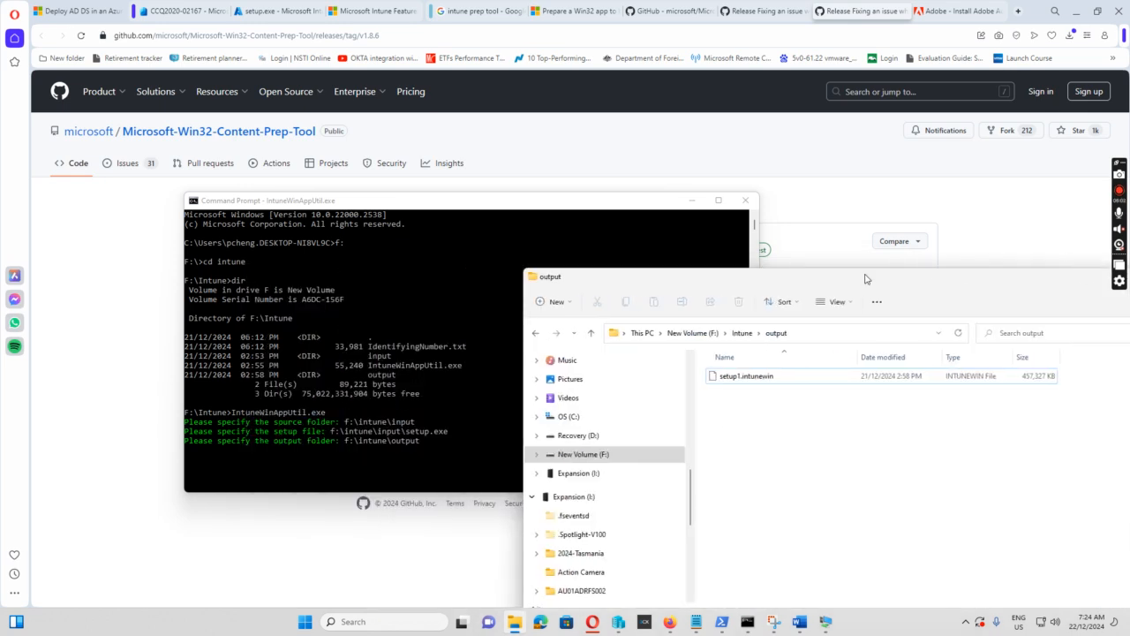
click(399, 461)
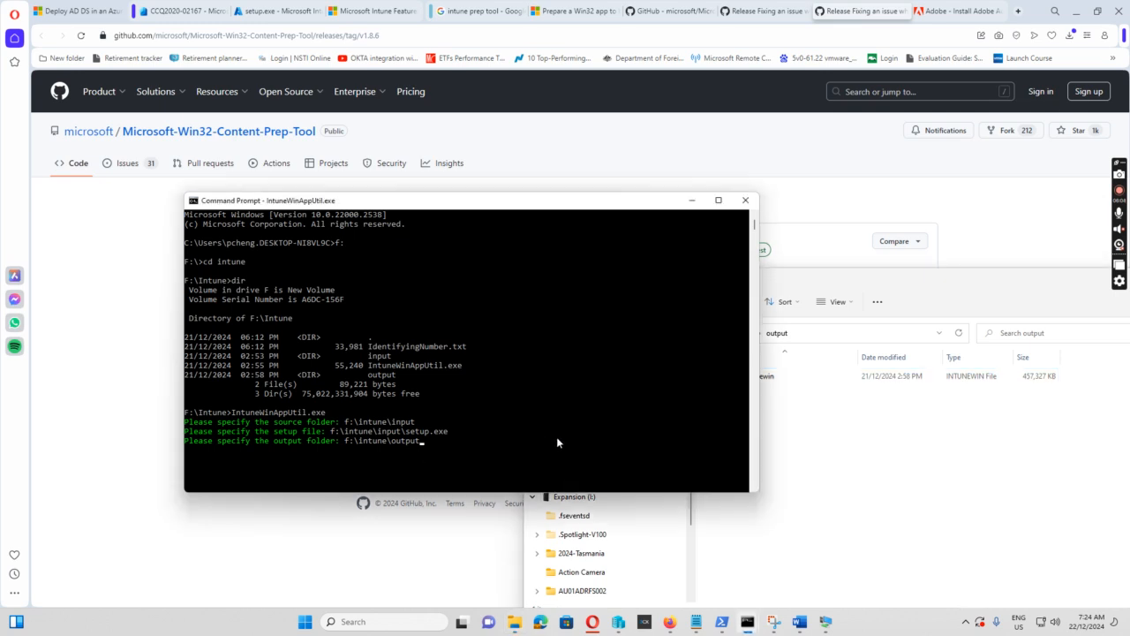
key(Return)
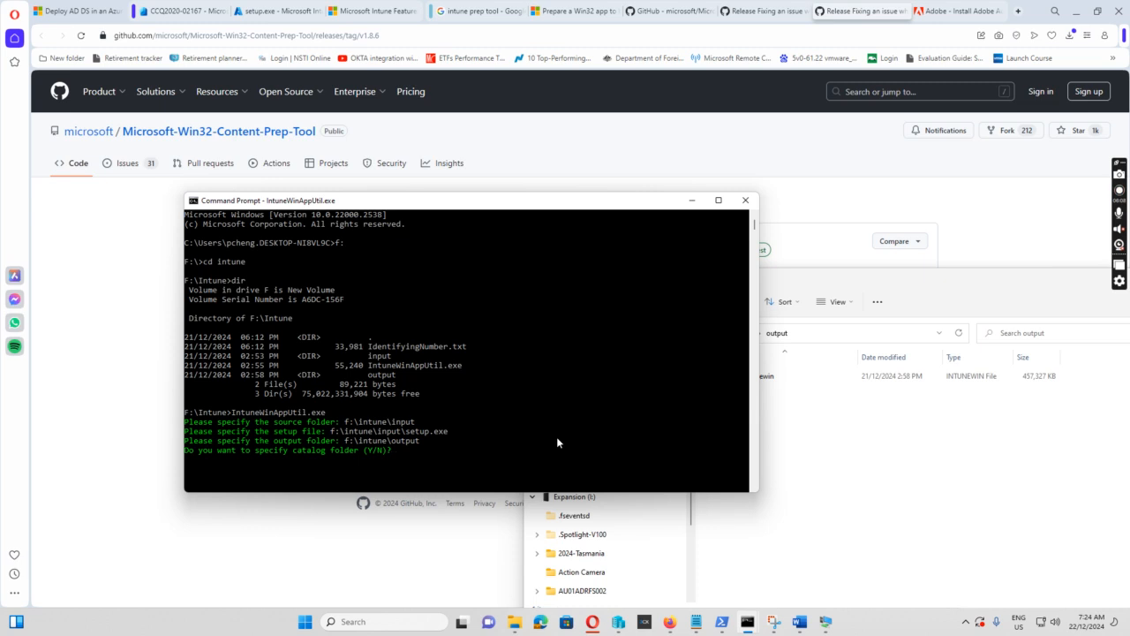
text(n)
key(Return)
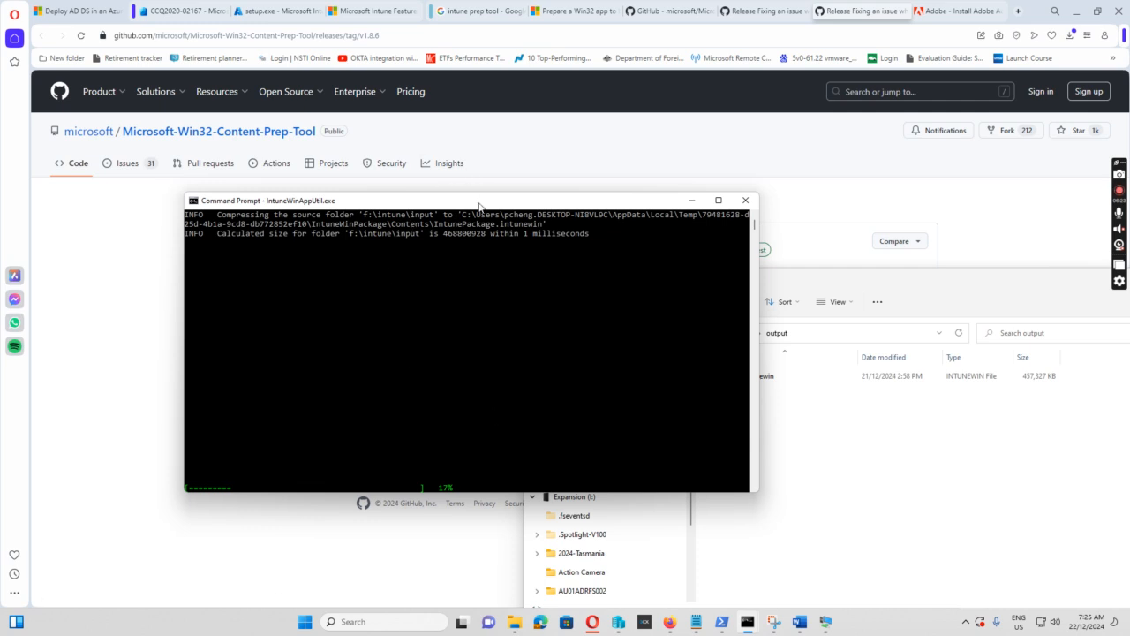
drag(479, 205, 401, 77)
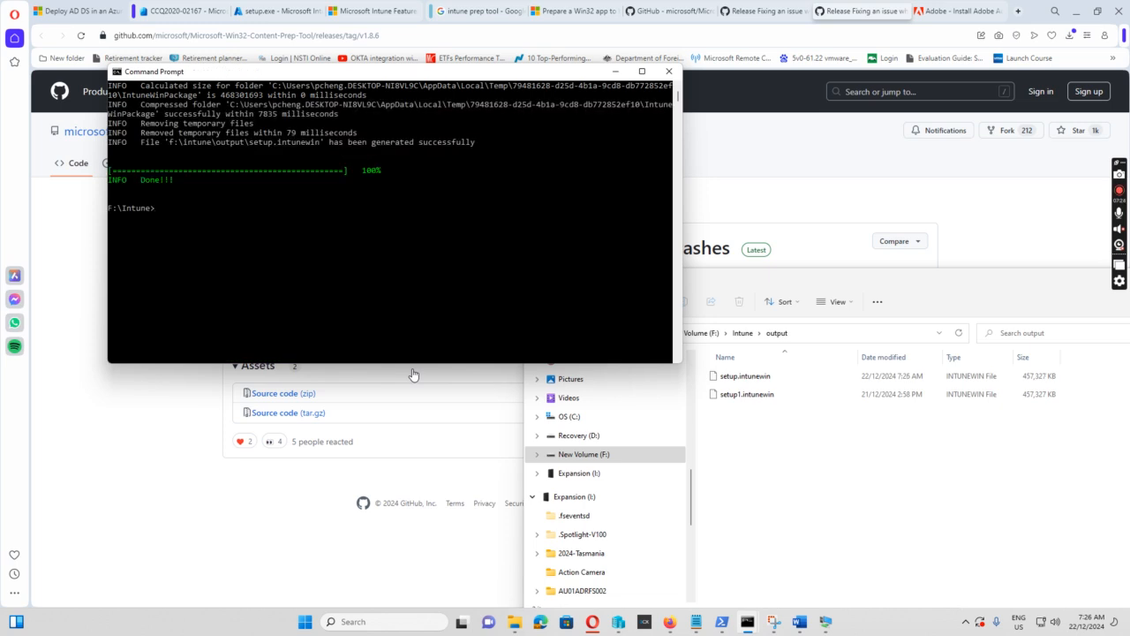
click(755, 380)
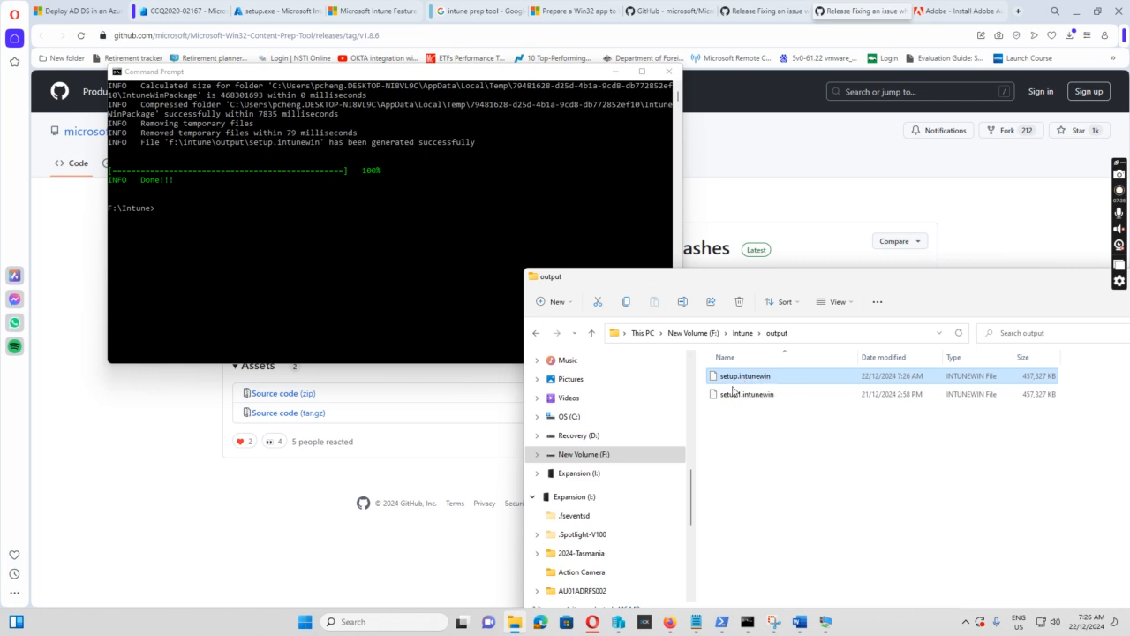
drag(861, 284, 828, 267)
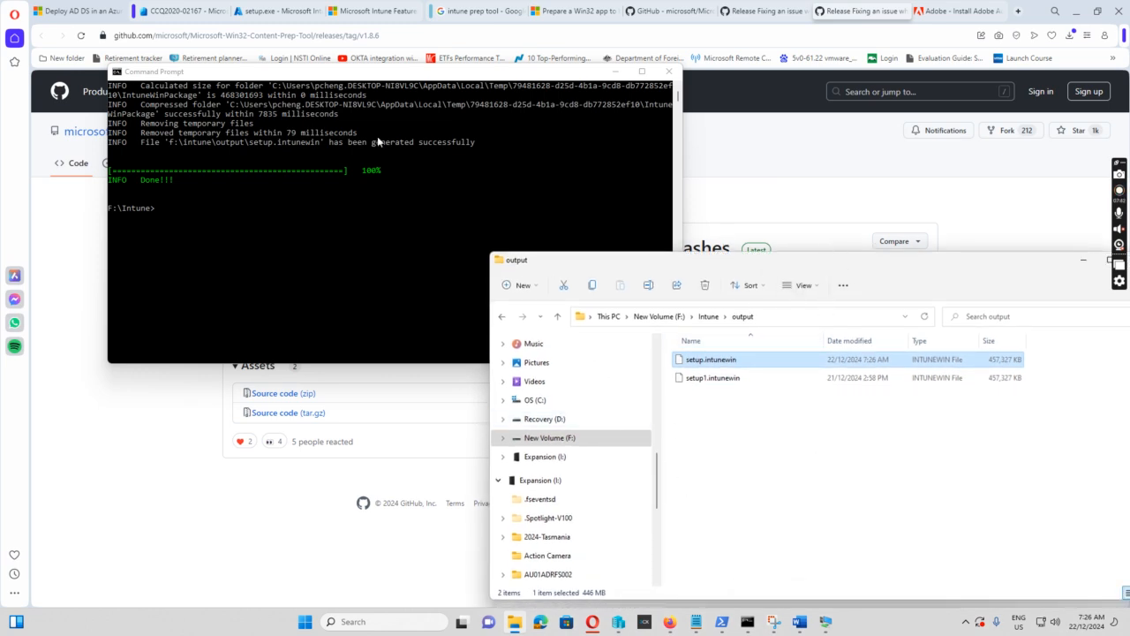
- Switch to the Microsoft Intune admin center in the browser and open the list of Windows apps
click(176, 13)
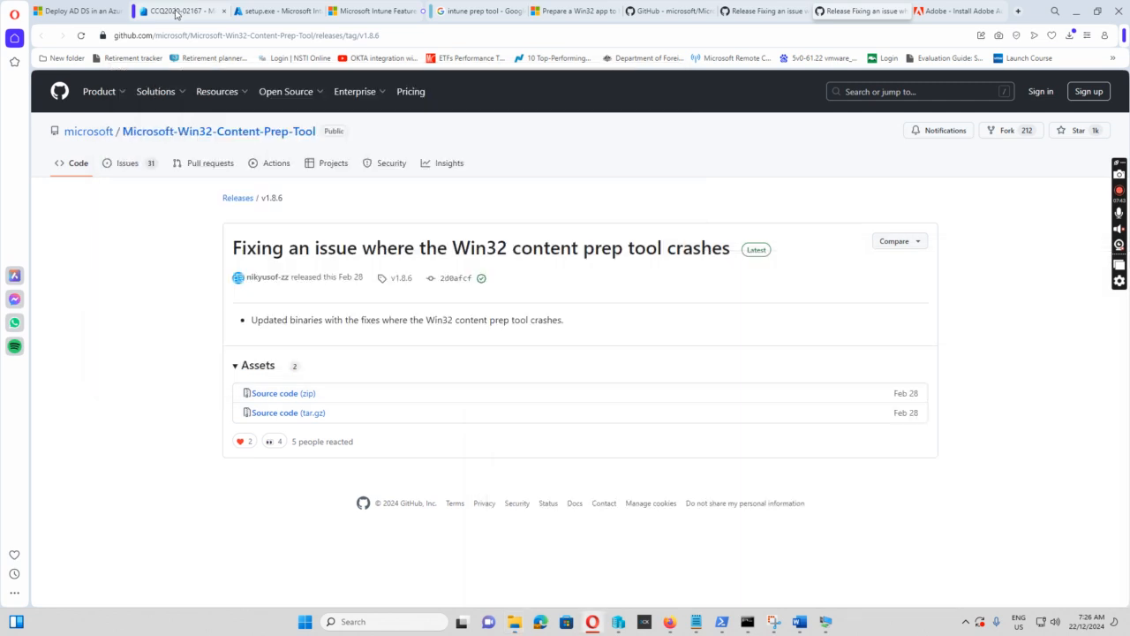
click(176, 12)
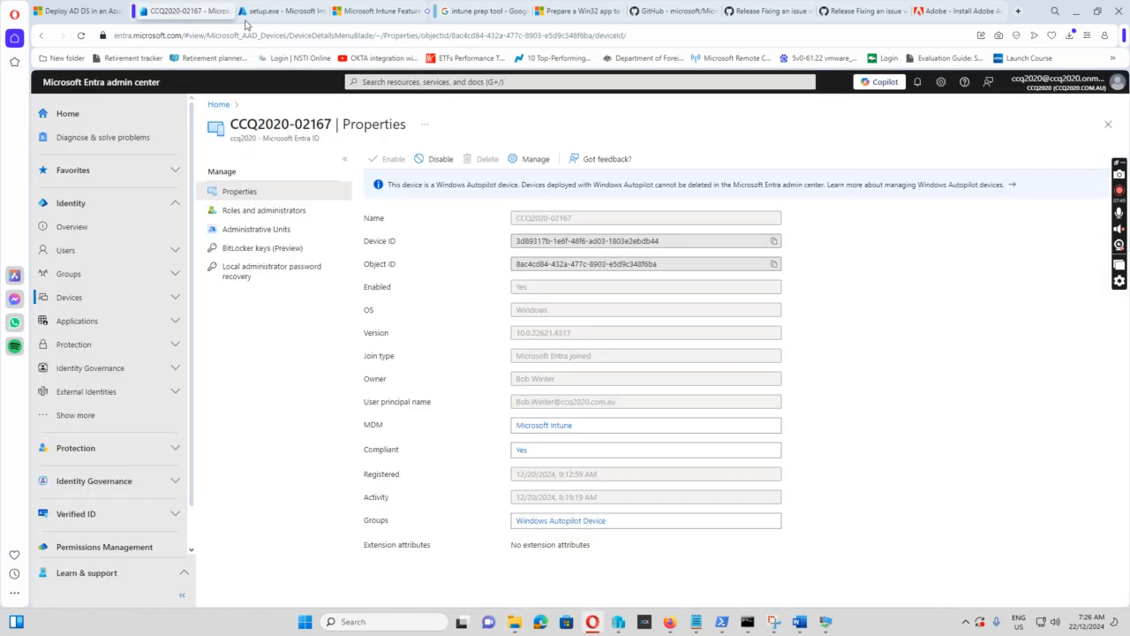
click(294, 12)
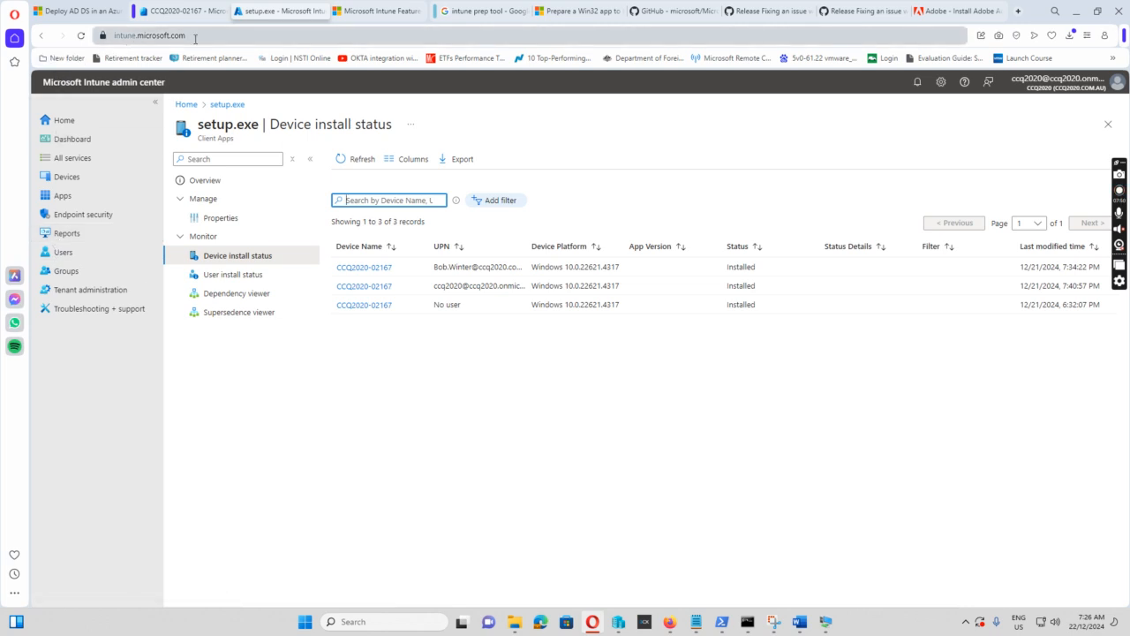
click(64, 200)
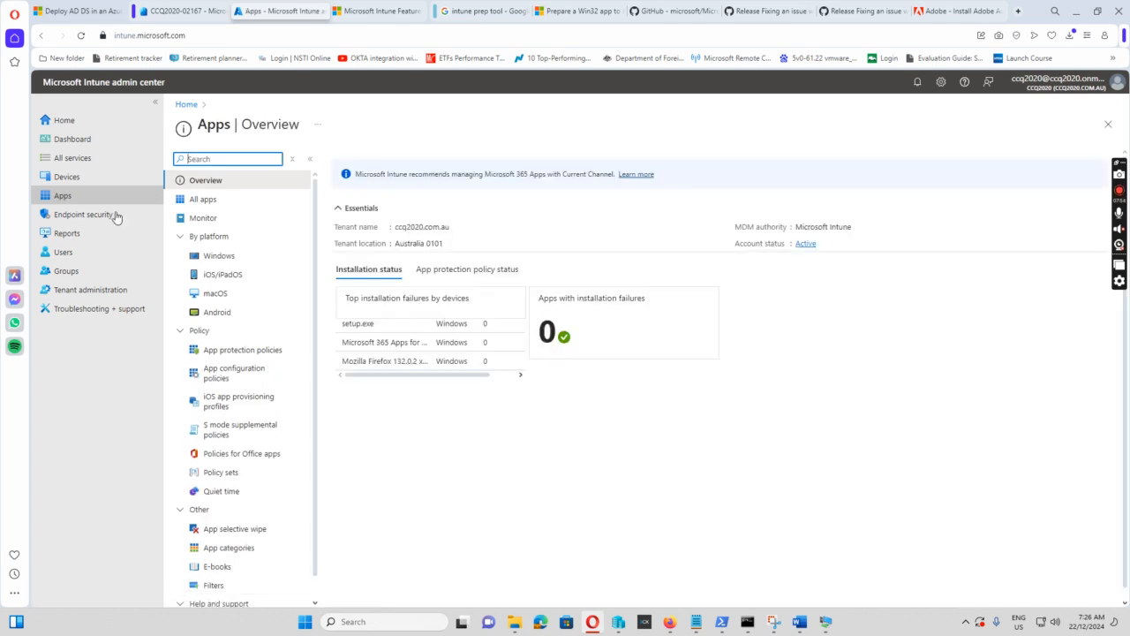
click(220, 258)
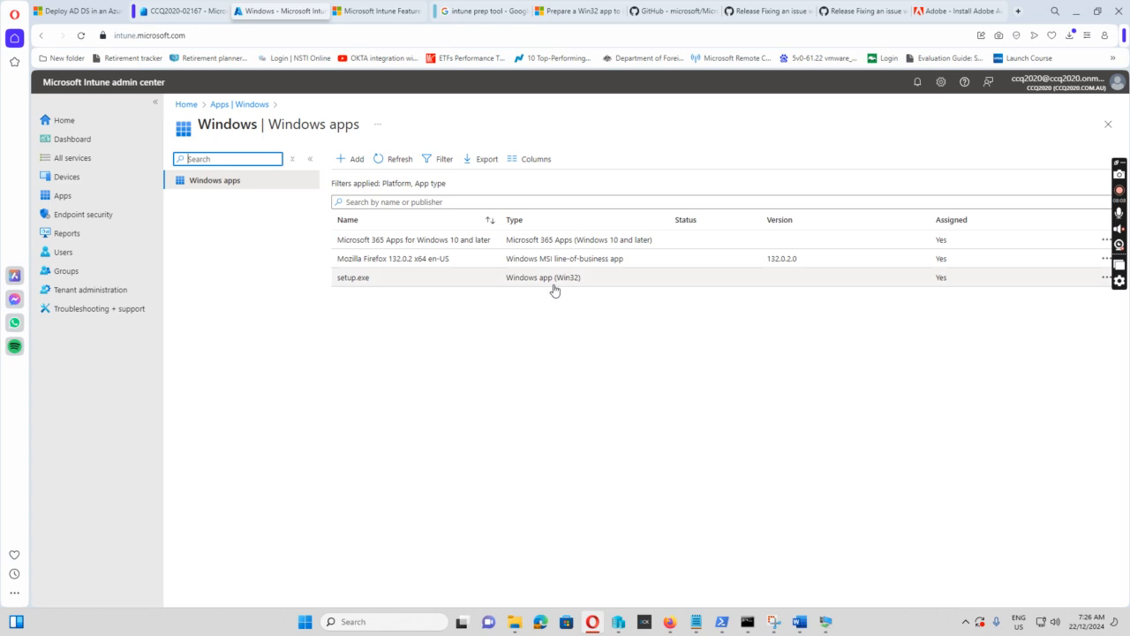
- Try adding an app of type Windows app (Win32) up to its package file selection, and dismiss that selection
click(356, 162)
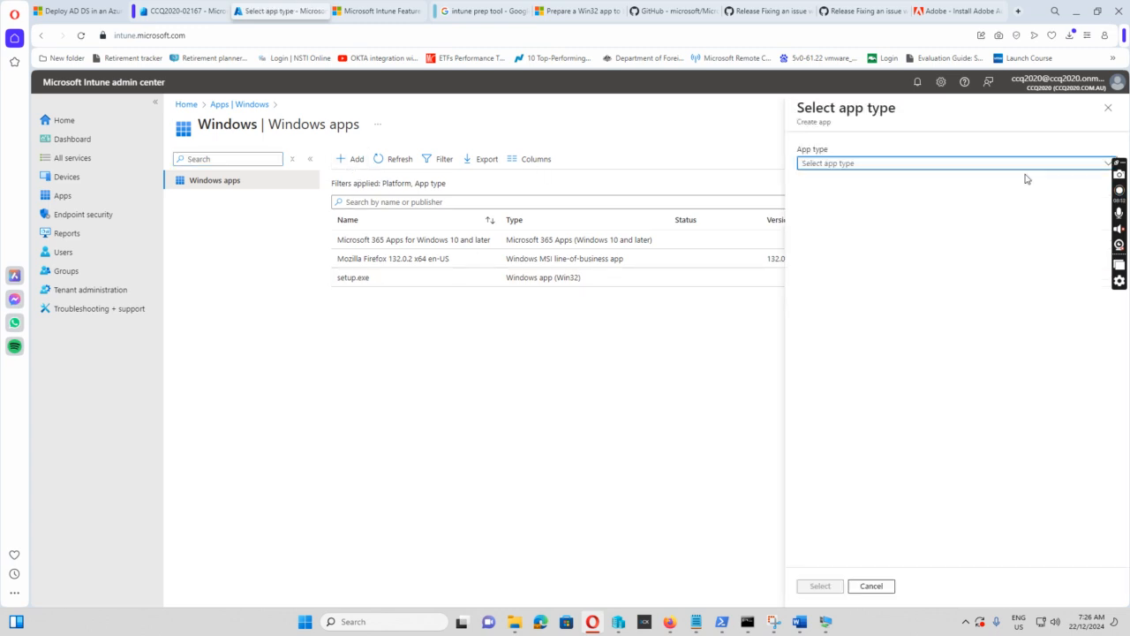
click(1102, 167)
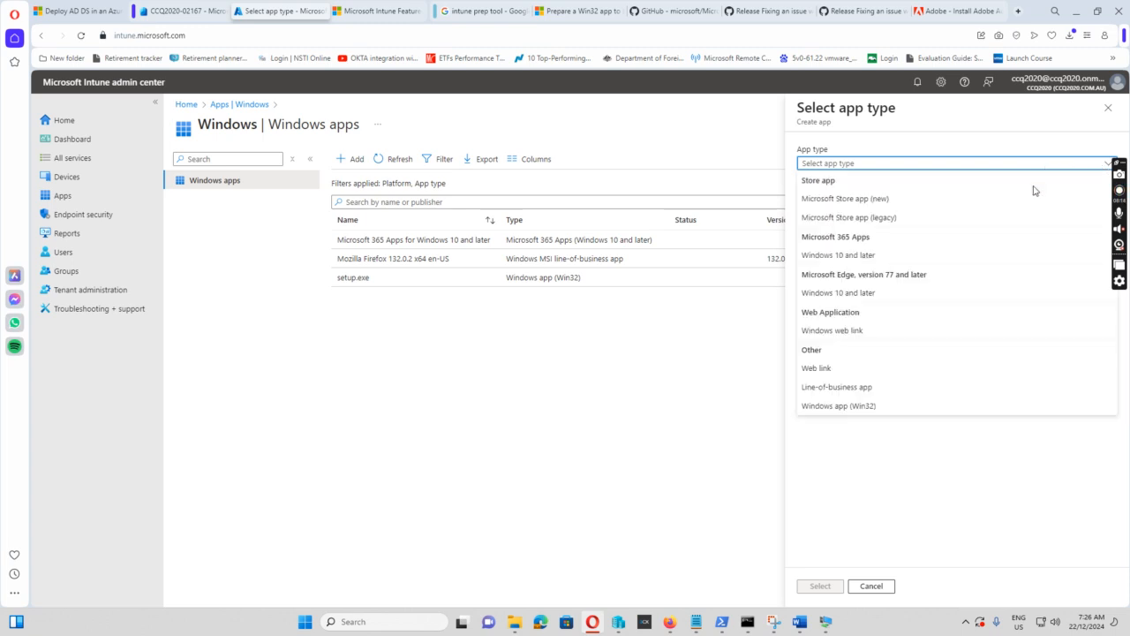
click(830, 405)
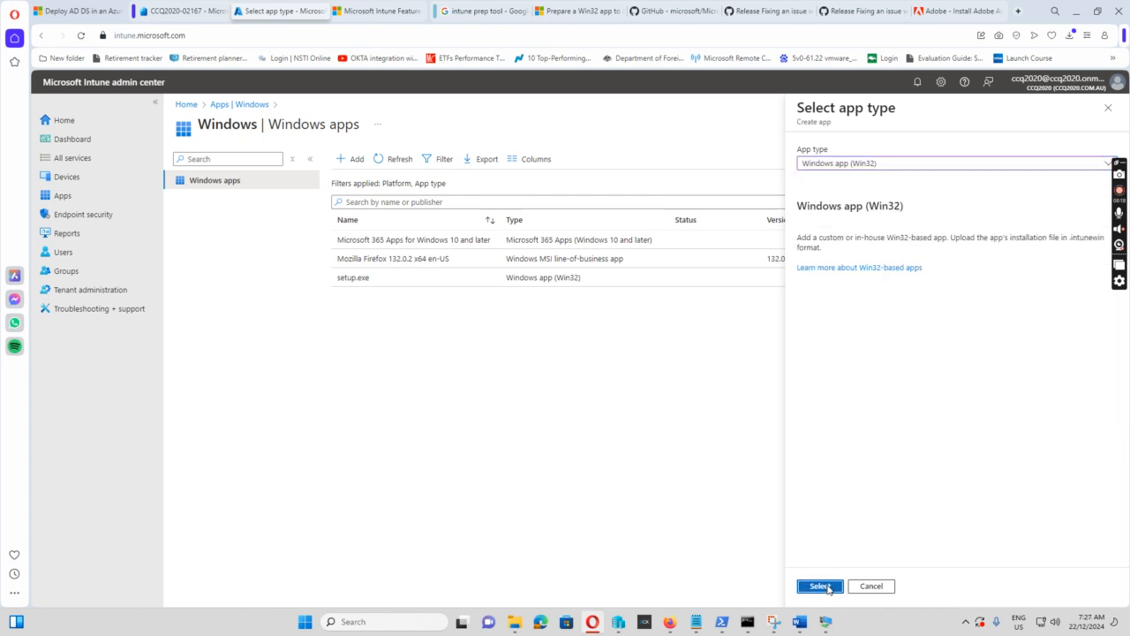
click(822, 586)
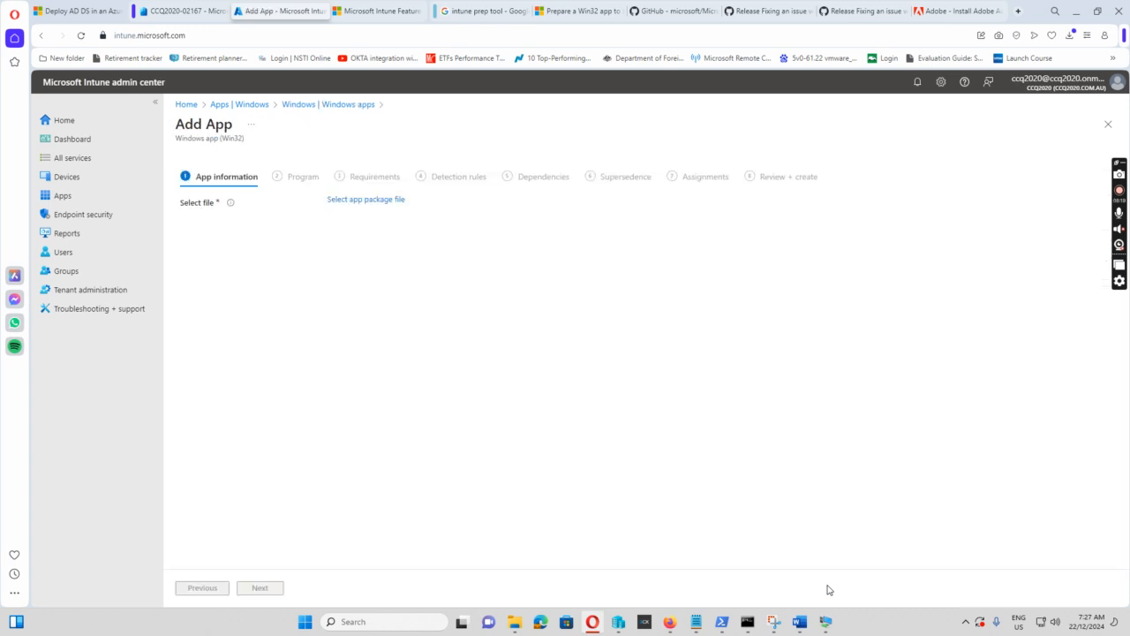
click(366, 199)
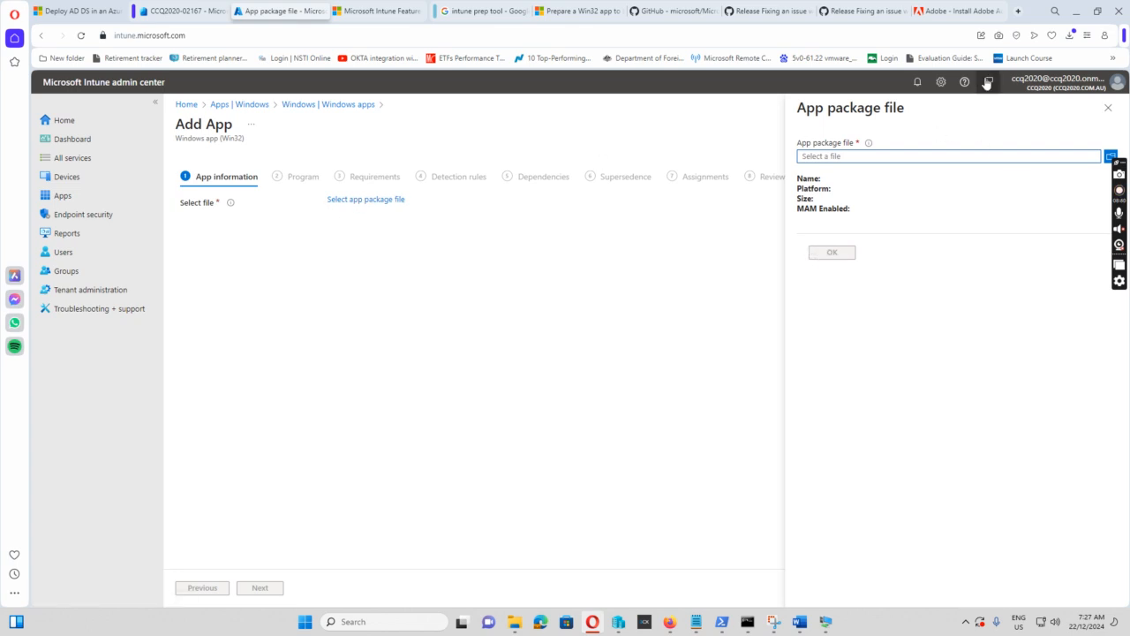
click(1109, 107)
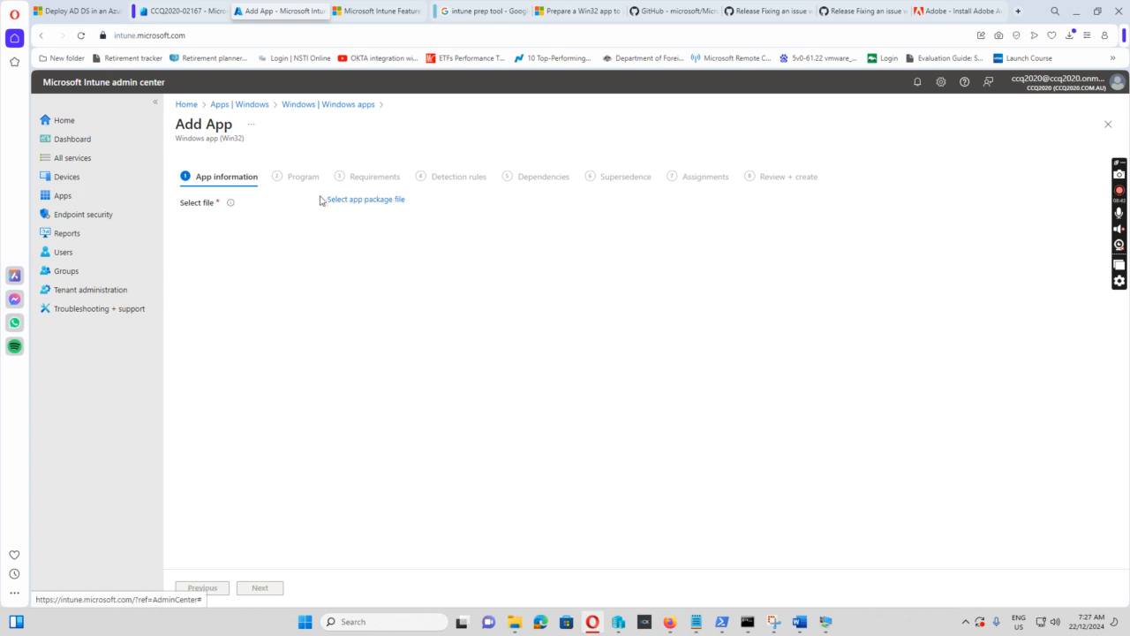
- Open the existing setup.exe app from the Apps overview and examine the install and uninstall commands in its properties
click(240, 108)
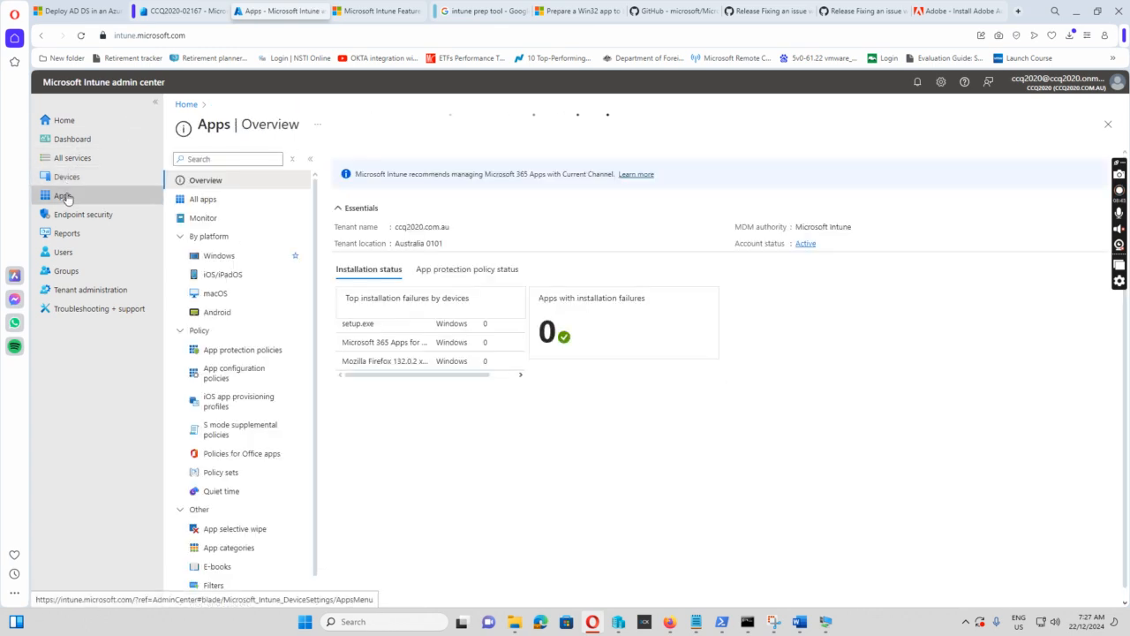
click(359, 324)
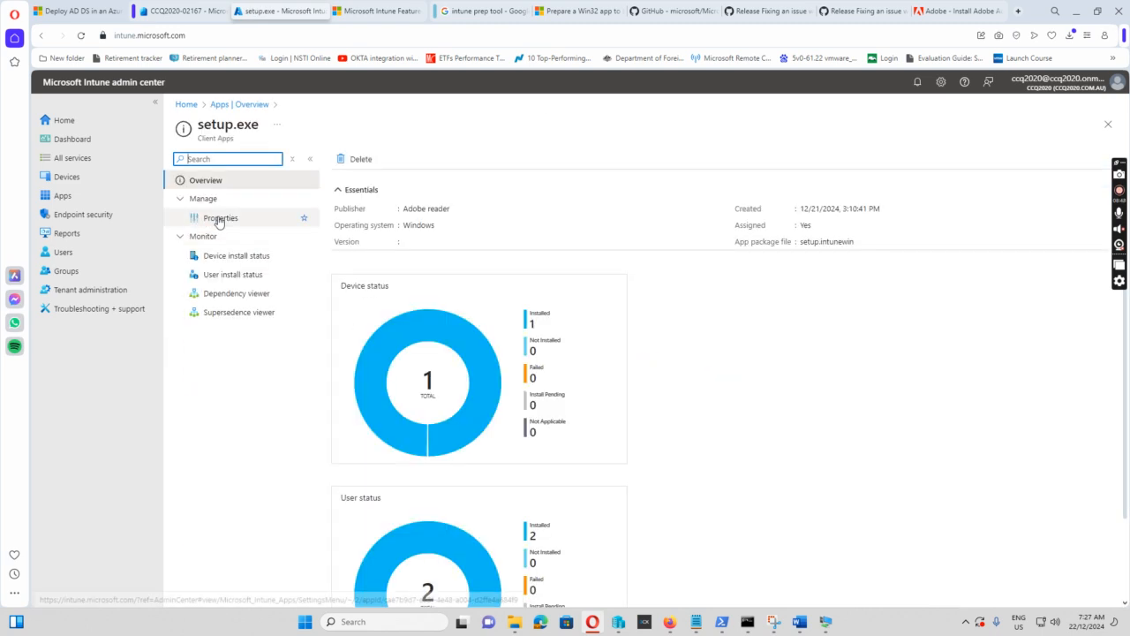
click(220, 220)
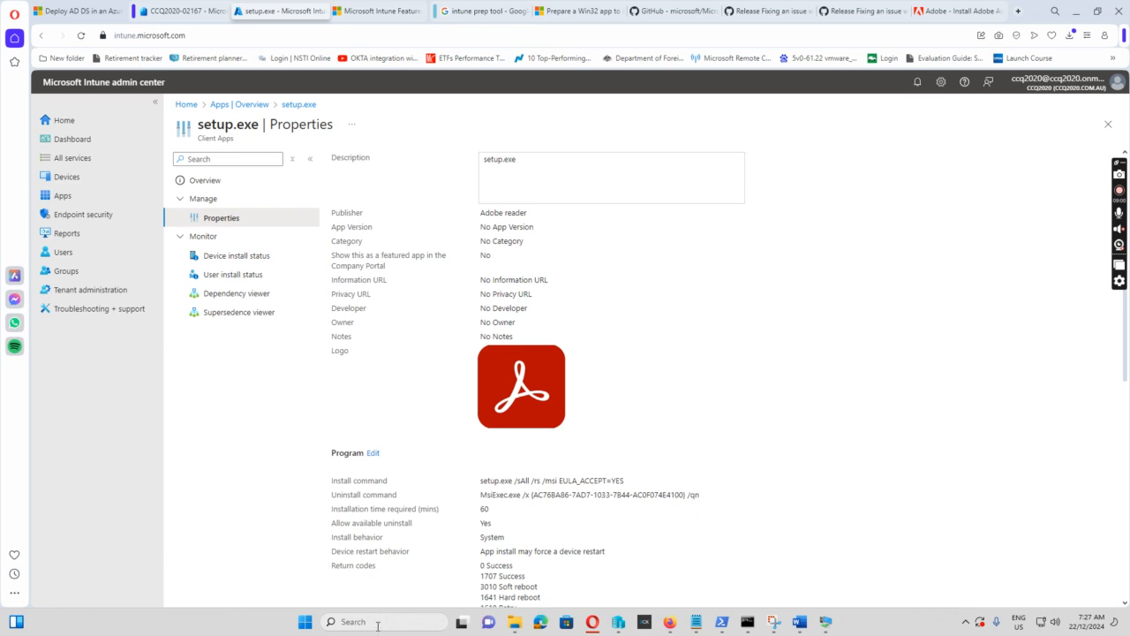
- Capture the app's Program section with Snipping Tool and highlight the product code in the uninstall command
click(376, 624)
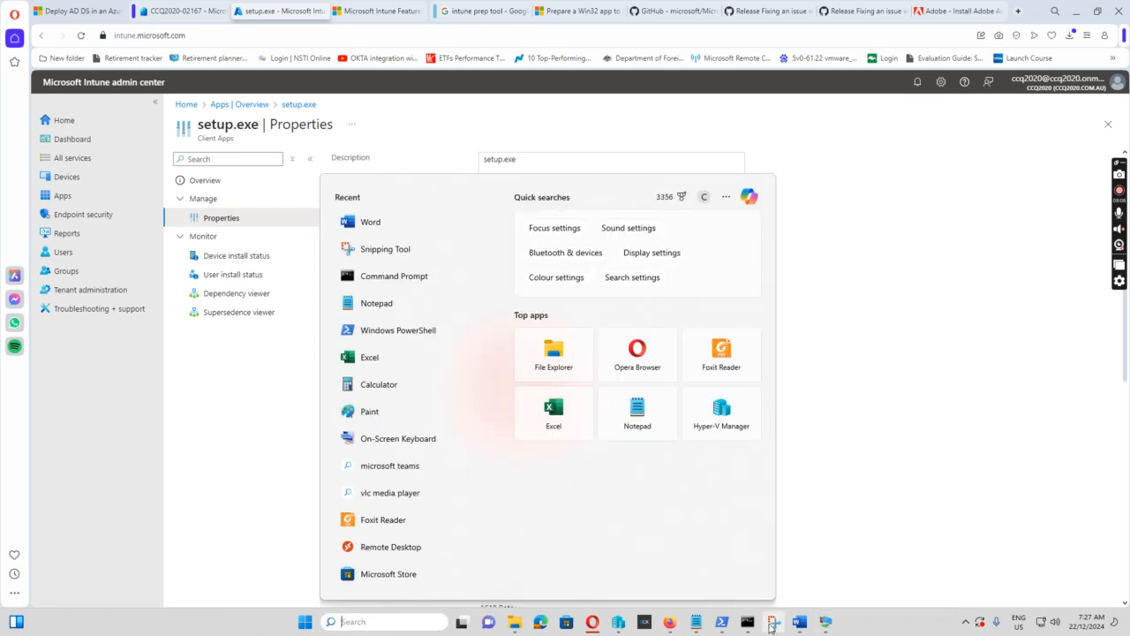
click(774, 622)
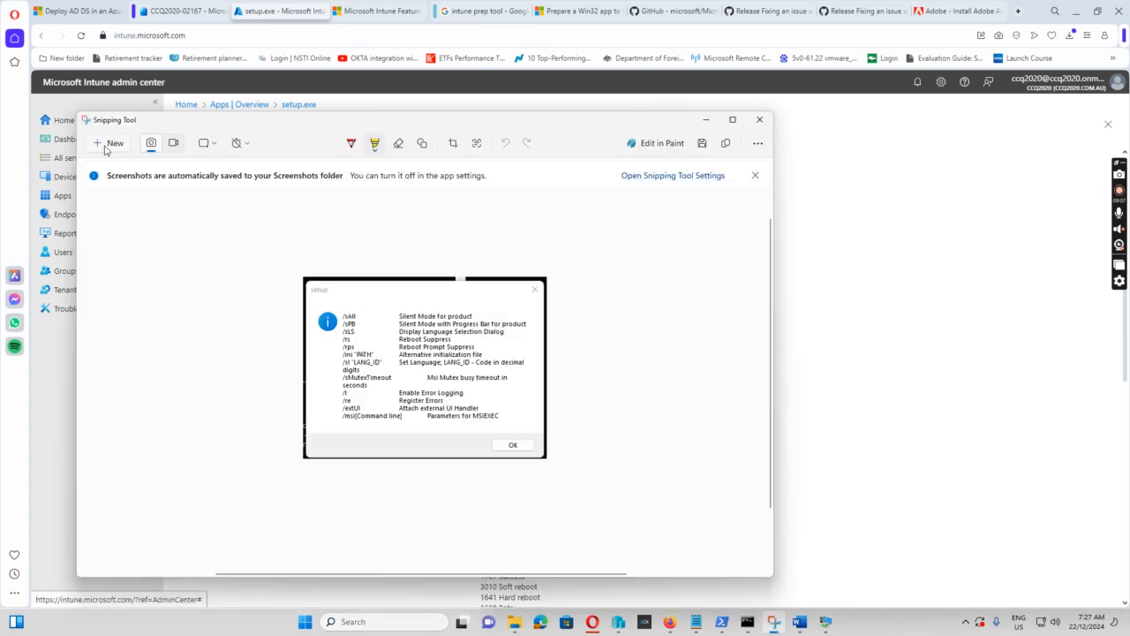
key(ctrl+n)
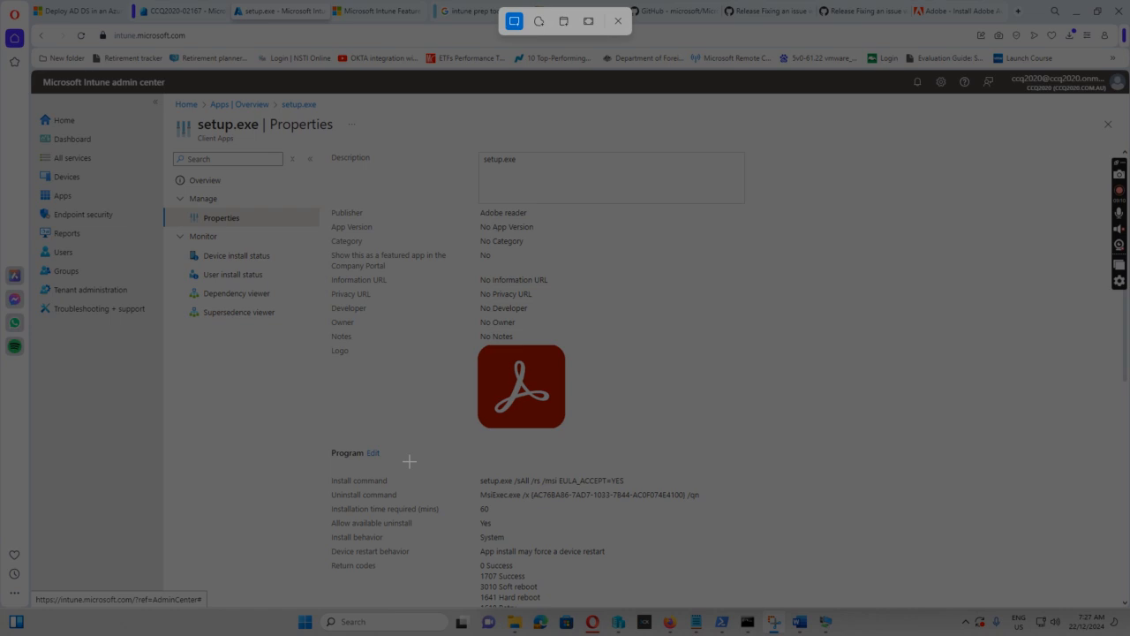
drag(325, 438, 784, 535)
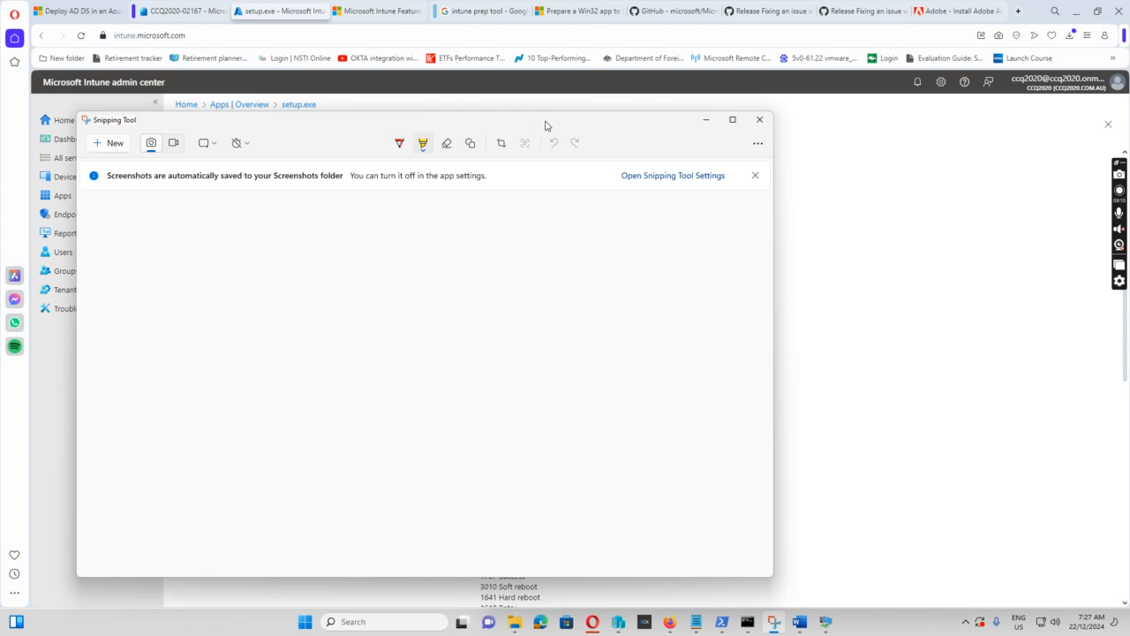
drag(549, 128, 555, 231)
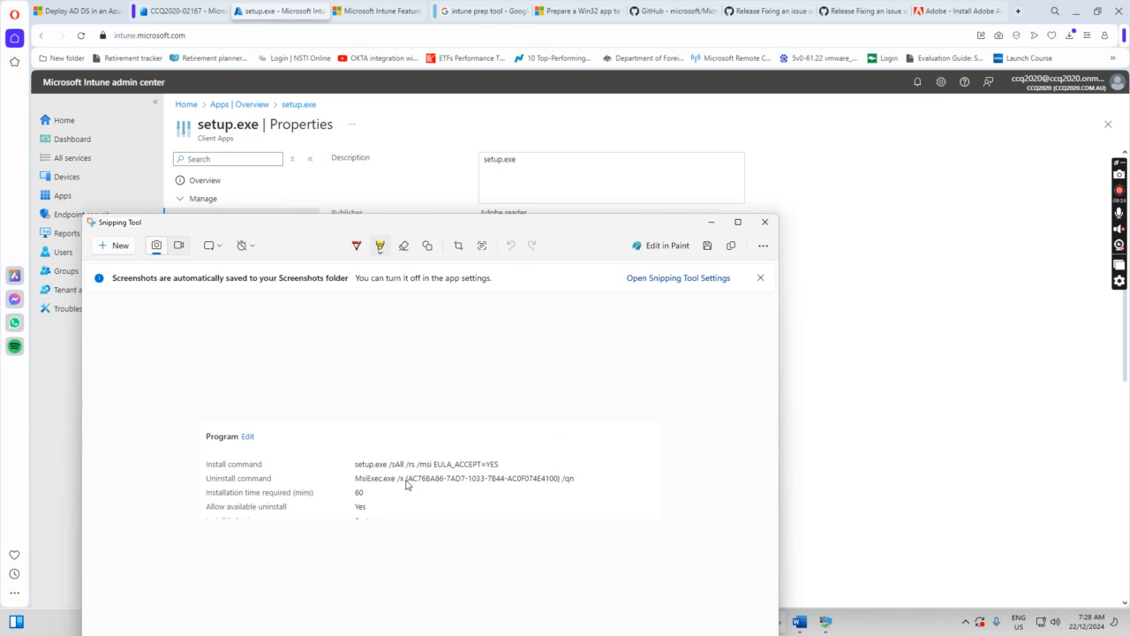
drag(406, 484, 572, 479)
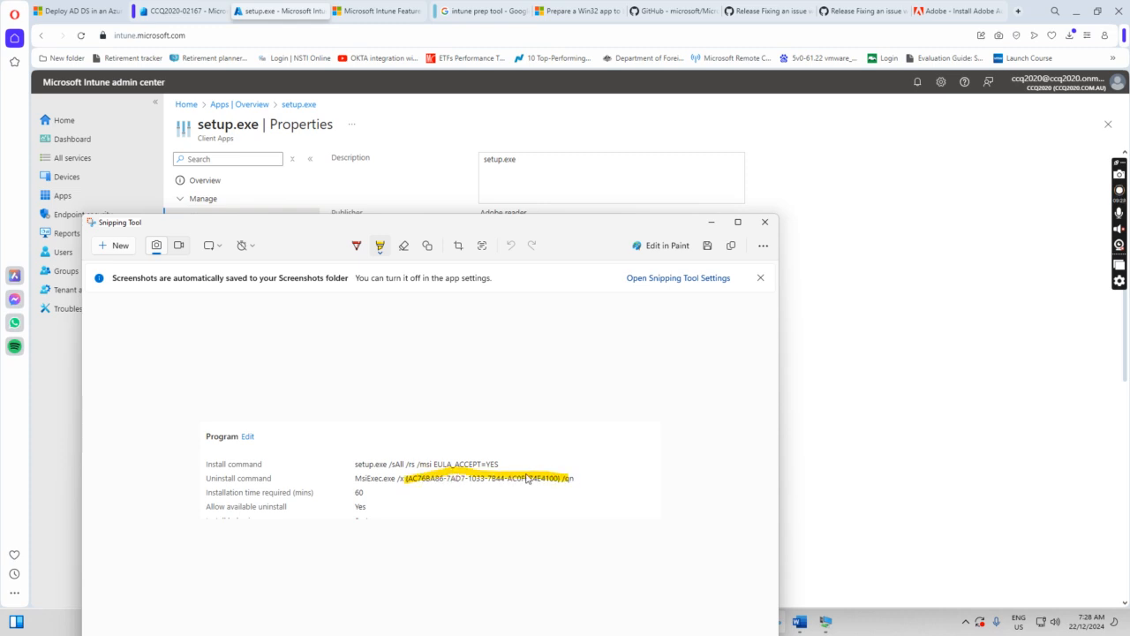
- Switch to File Explorer and open Control Panel from its address path
click(918, 624)
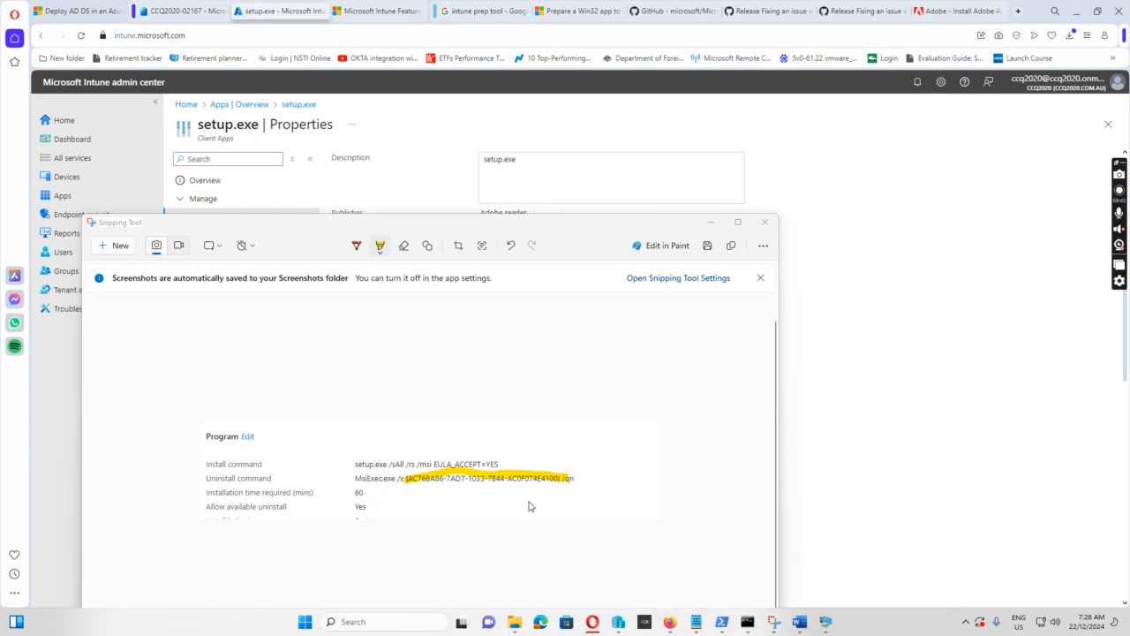
click(514, 622)
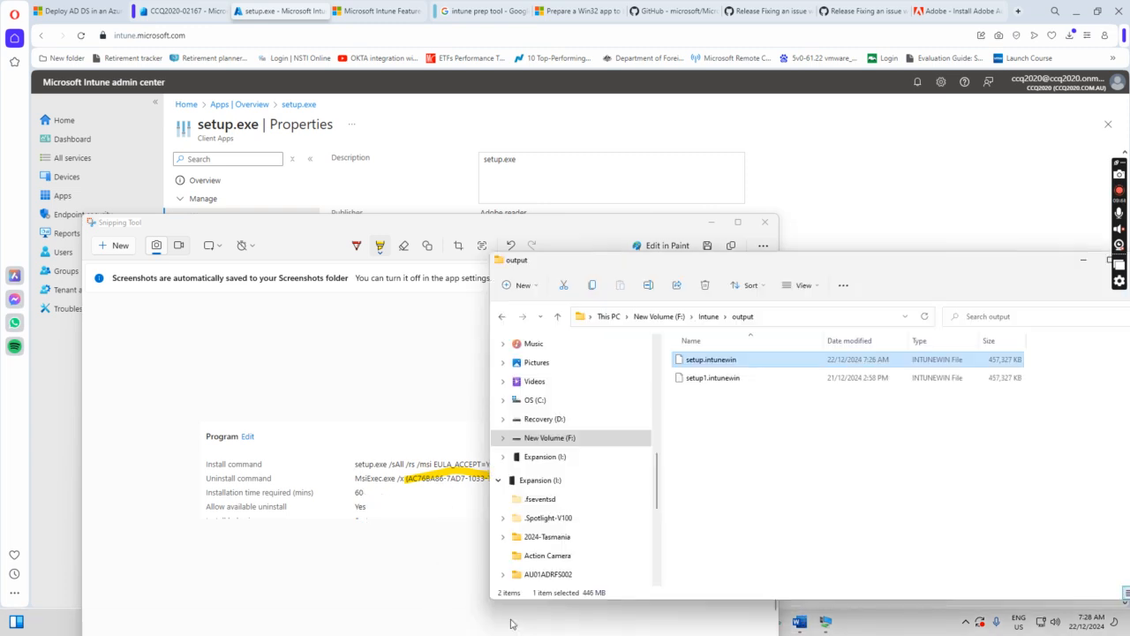
click(780, 317)
text(co)
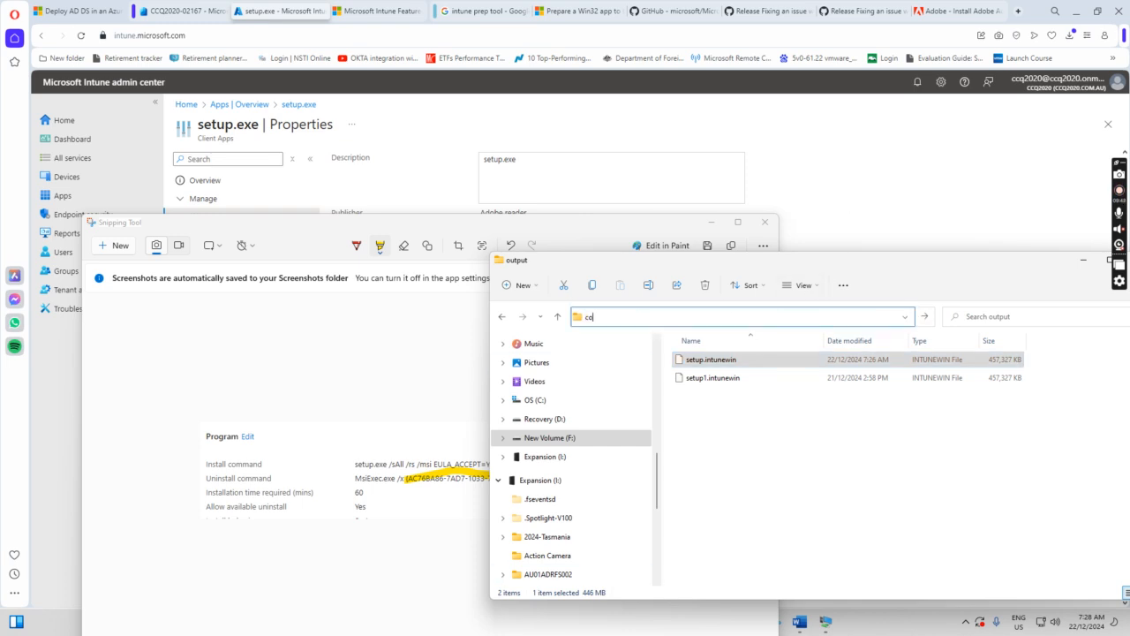
text(ntrol panel)
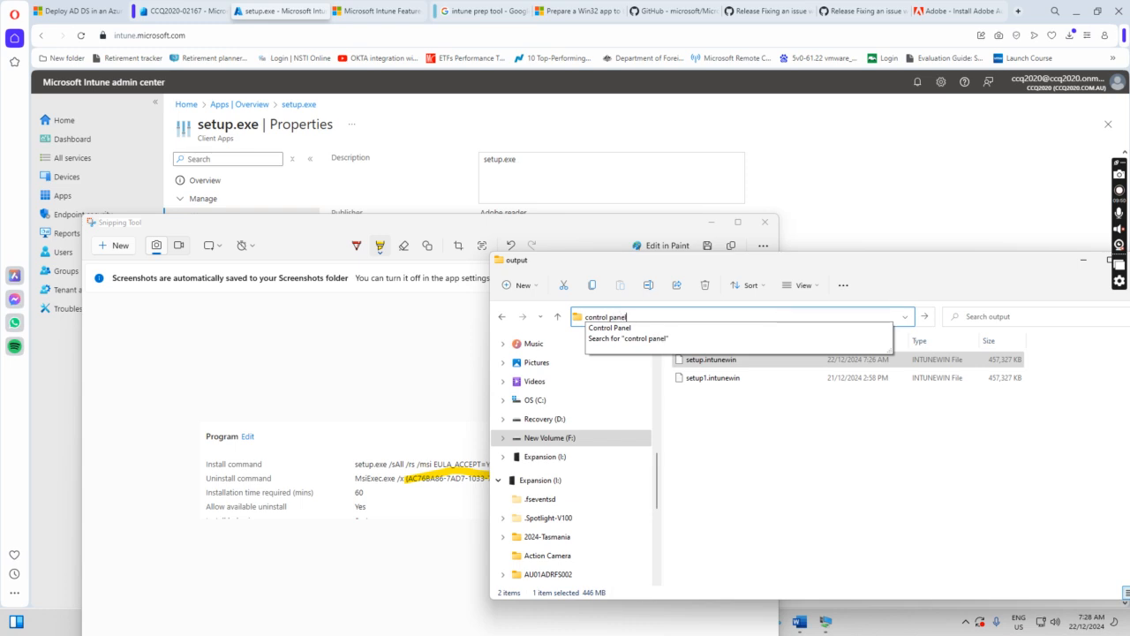
key(Return)
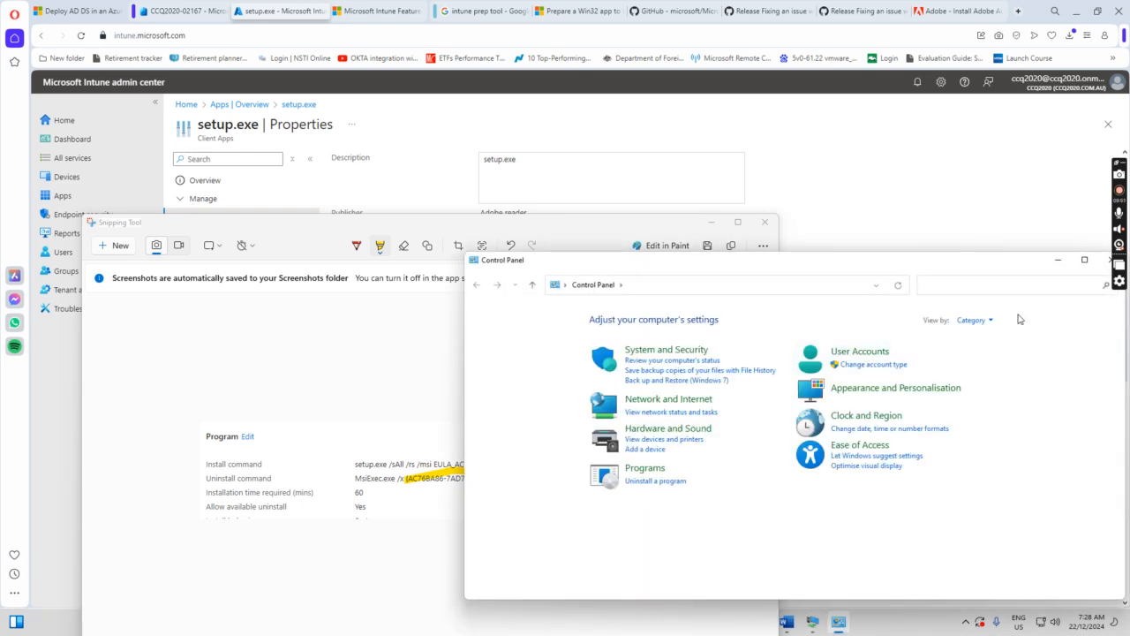
- Display all Control Panel items as small icons and find Adobe Acrobat Reader in Programs and Features, with the command snip brought forward
click(973, 320)
click(988, 368)
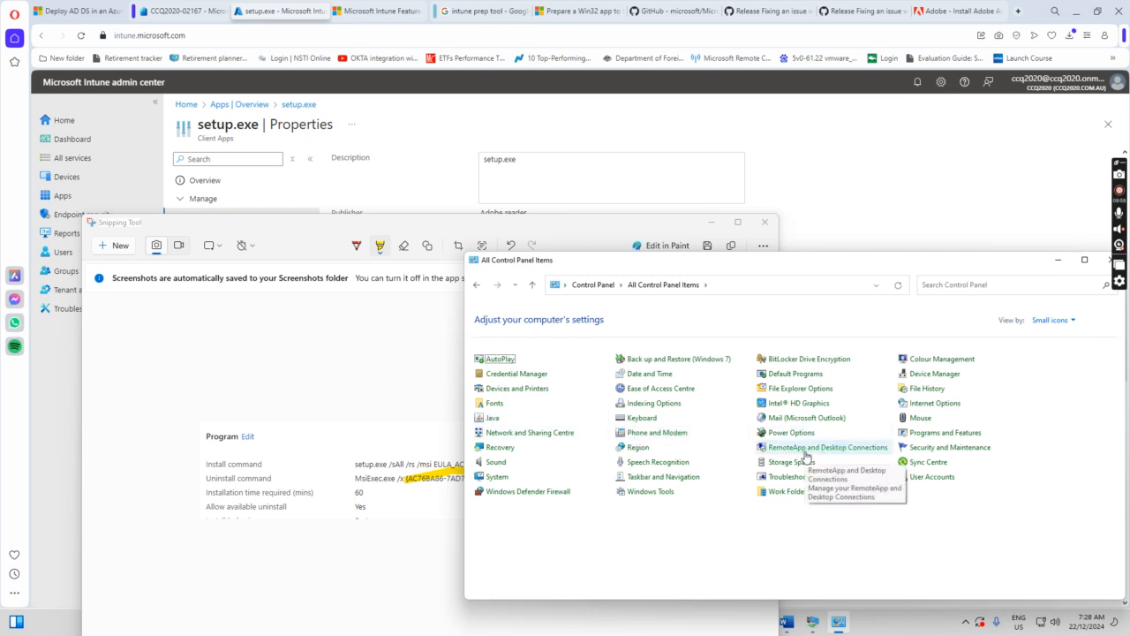
click(933, 435)
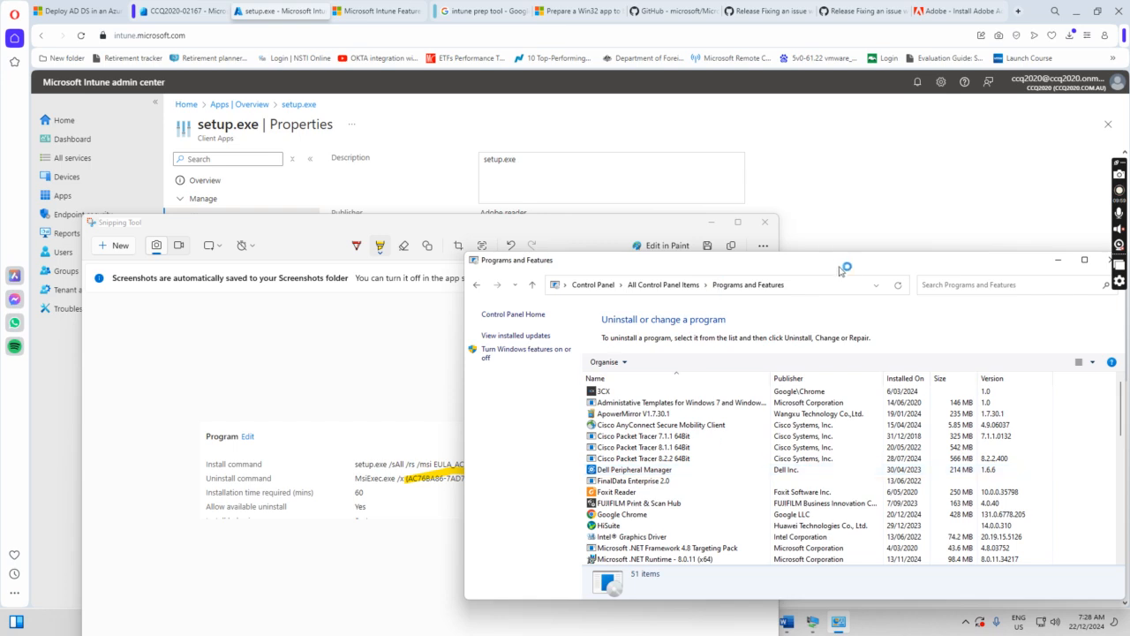
drag(850, 263, 736, 203)
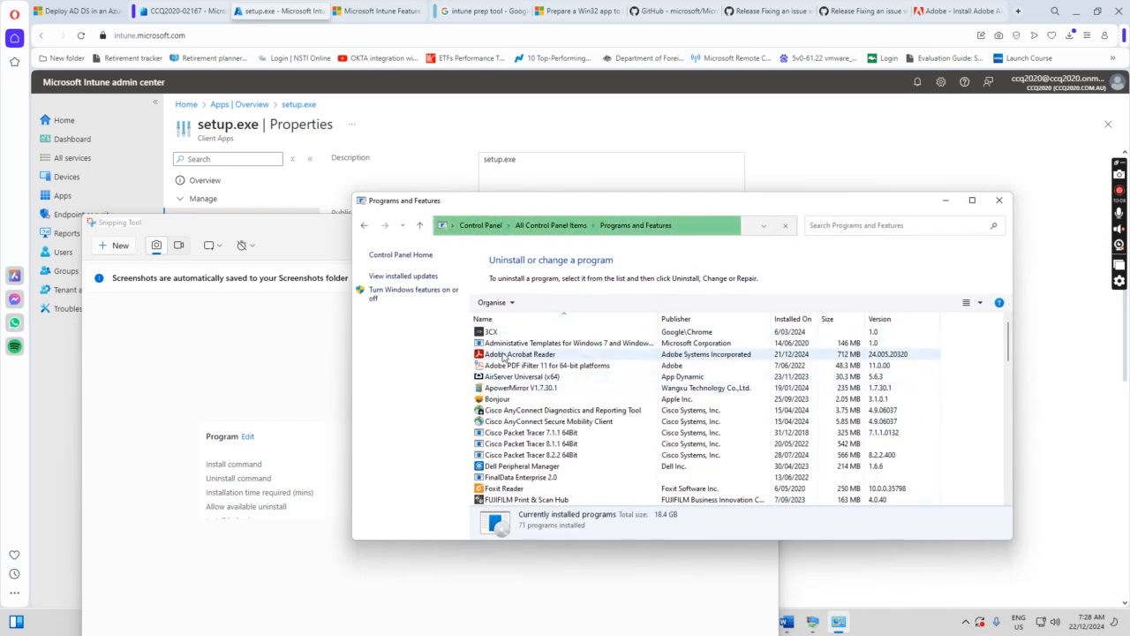
click(558, 355)
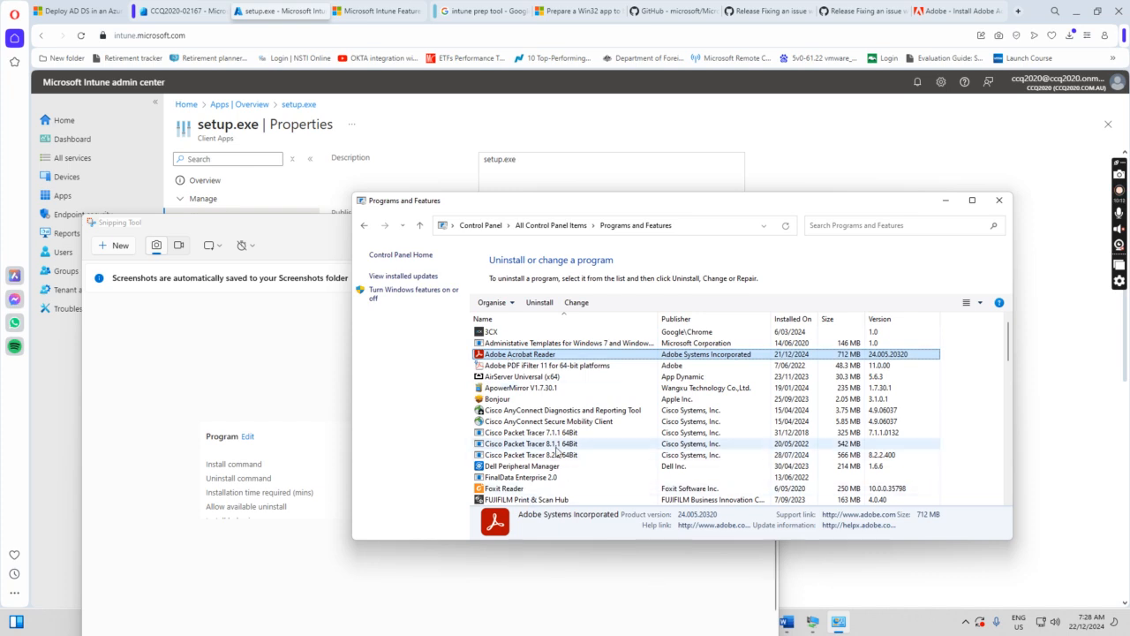
drag(298, 228, 224, 132)
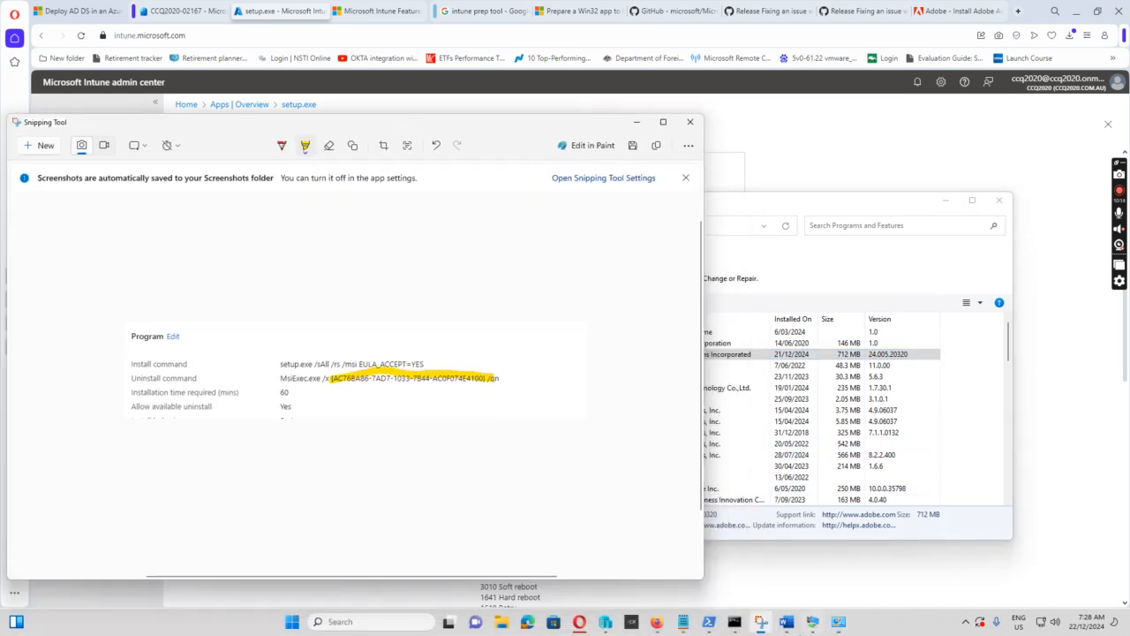
- Switch to Windows PowerShell and recall the command get-wmiobject win32_product|format-table
click(709, 621)
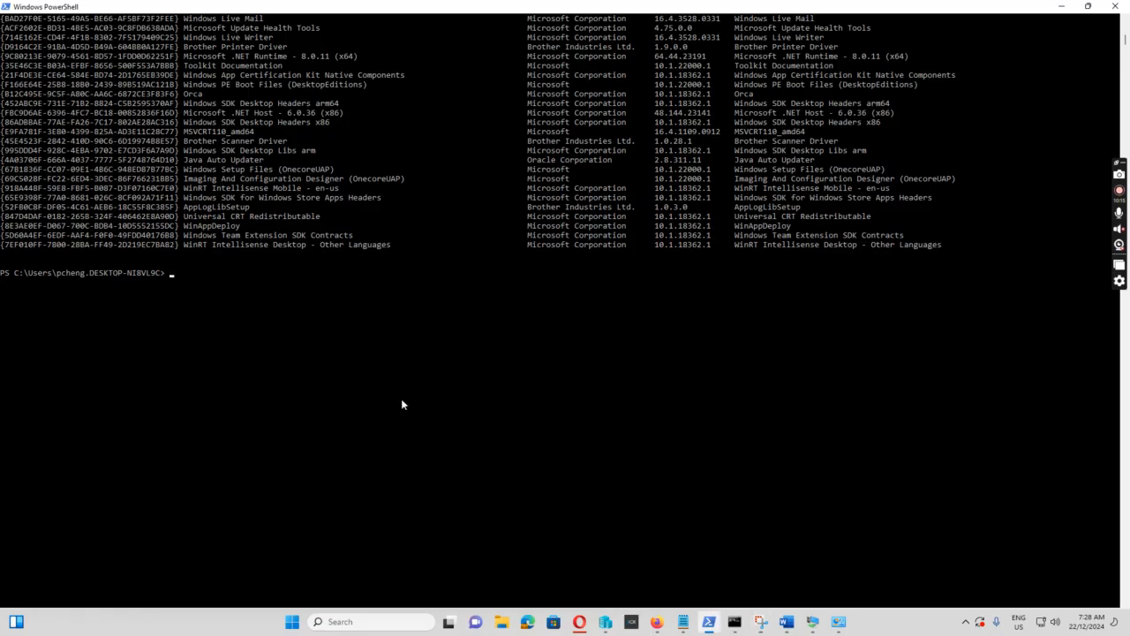
key(Up)
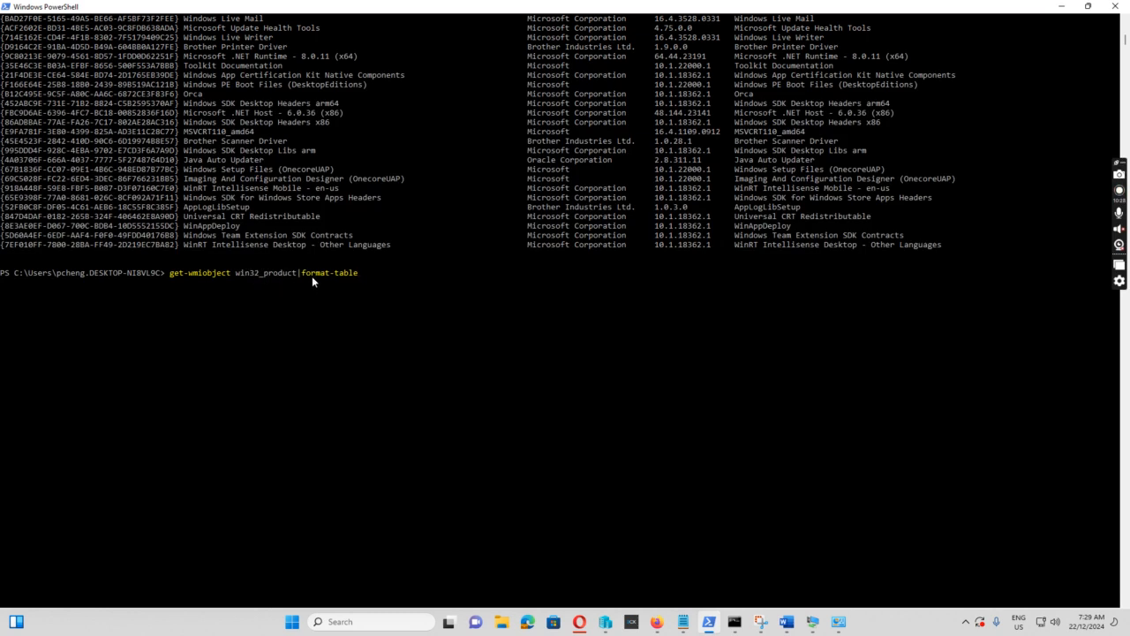
key(Return)
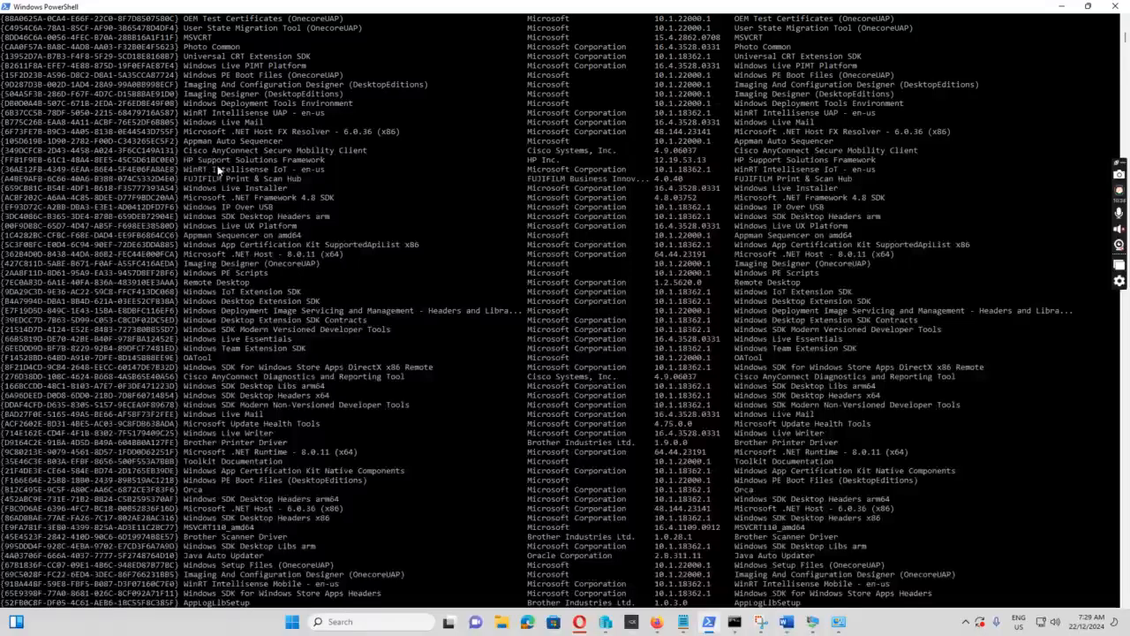
- Copy the get-wmiobject command line together with its complete table of installed products from the PowerShell output
scroll(219, 172, up, 8)
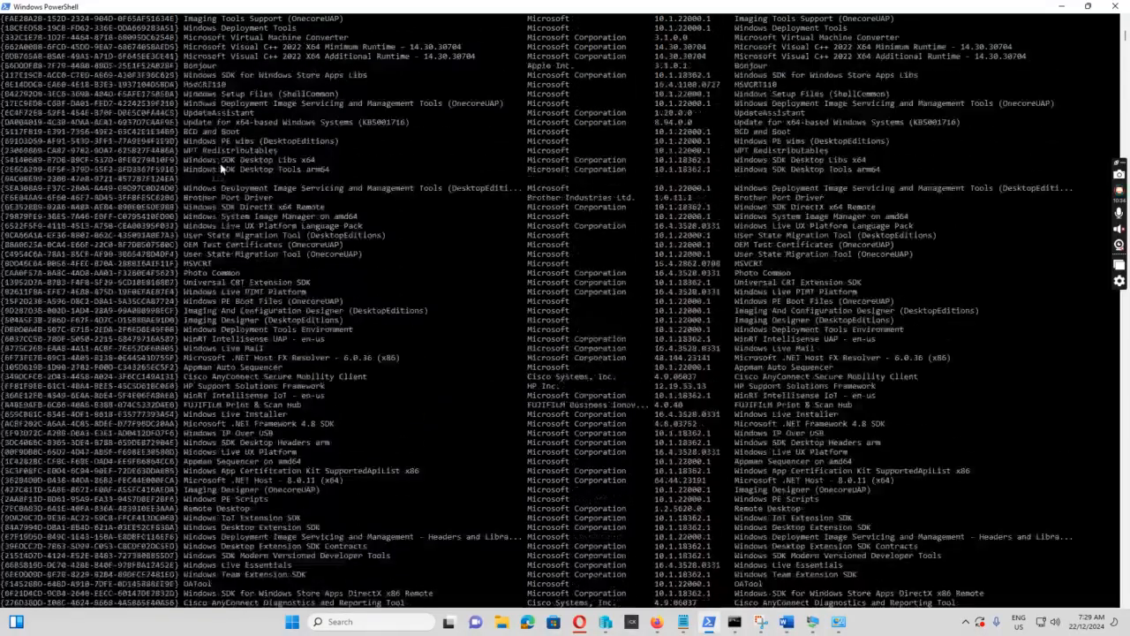
right_click(247, 14)
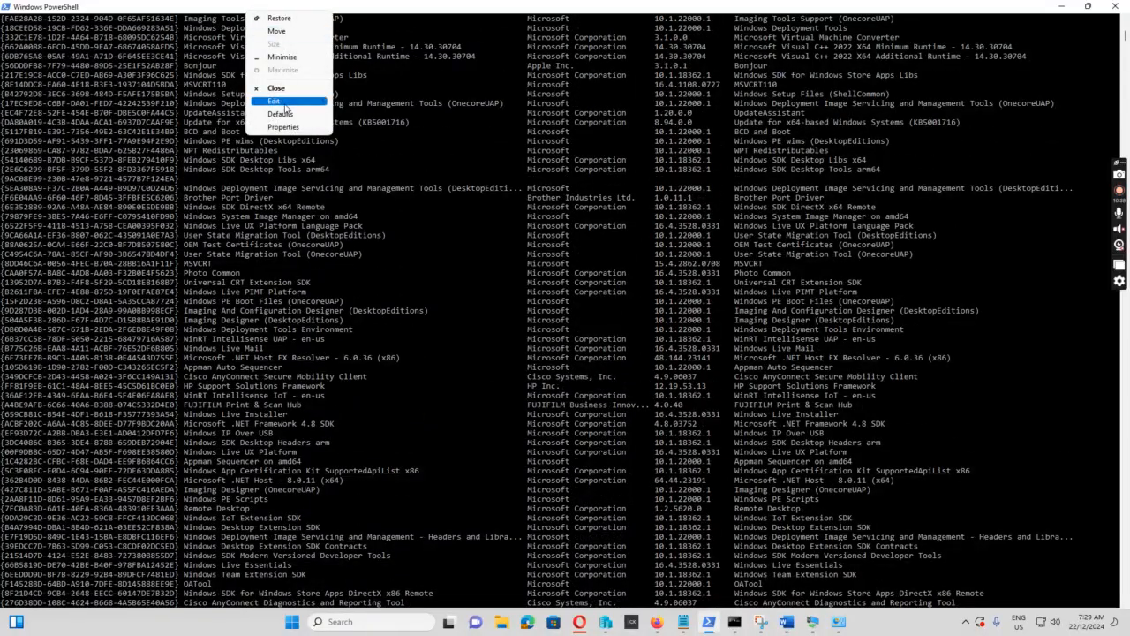
mouse_move(288, 110)
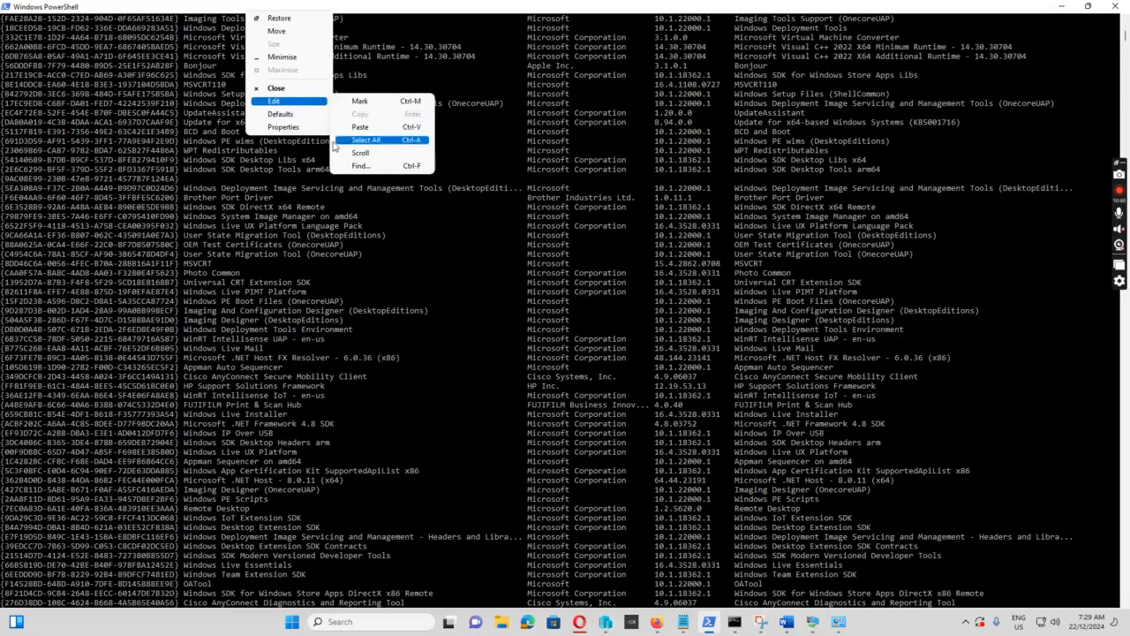
click(389, 206)
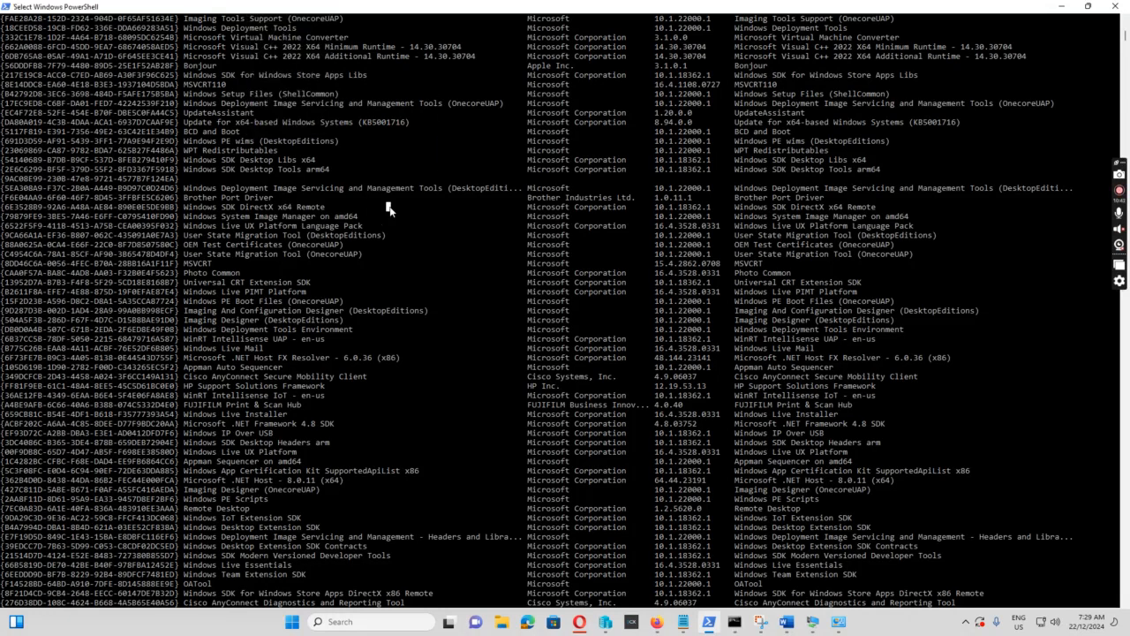
scroll(389, 206, up, 15)
scroll(389, 205, up, 18)
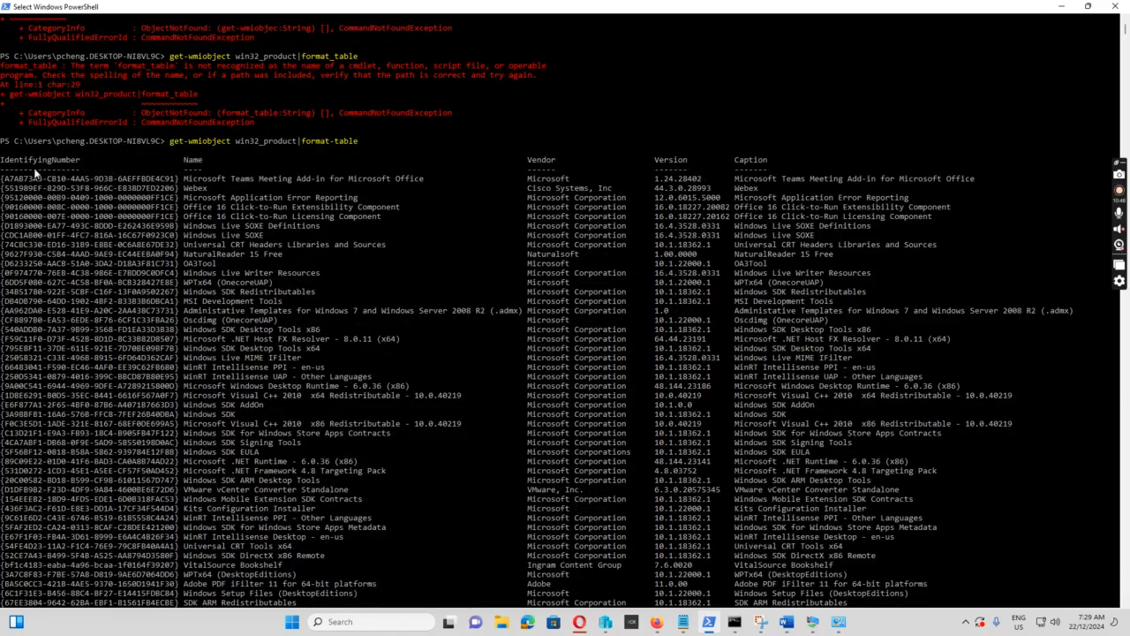
mouse_move(4, 142)
mouse_down()
mouse_move(123, 237)
mouse_move(406, 527)
mouse_move(380, 610)
mouse_move(351, 612)
mouse_move(459, 405)
mouse_move(449, 405)
mouse_move(1017, 442)
mouse_move(1088, 404)
mouse_move(1114, 408)
mouse_up()
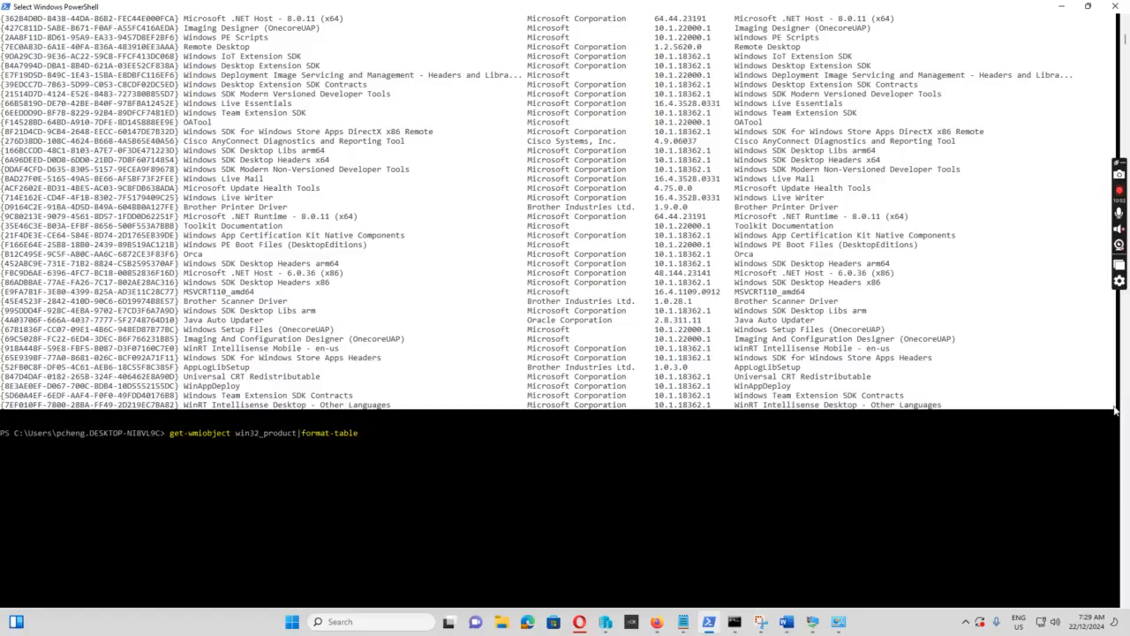
right_click(271, 7)
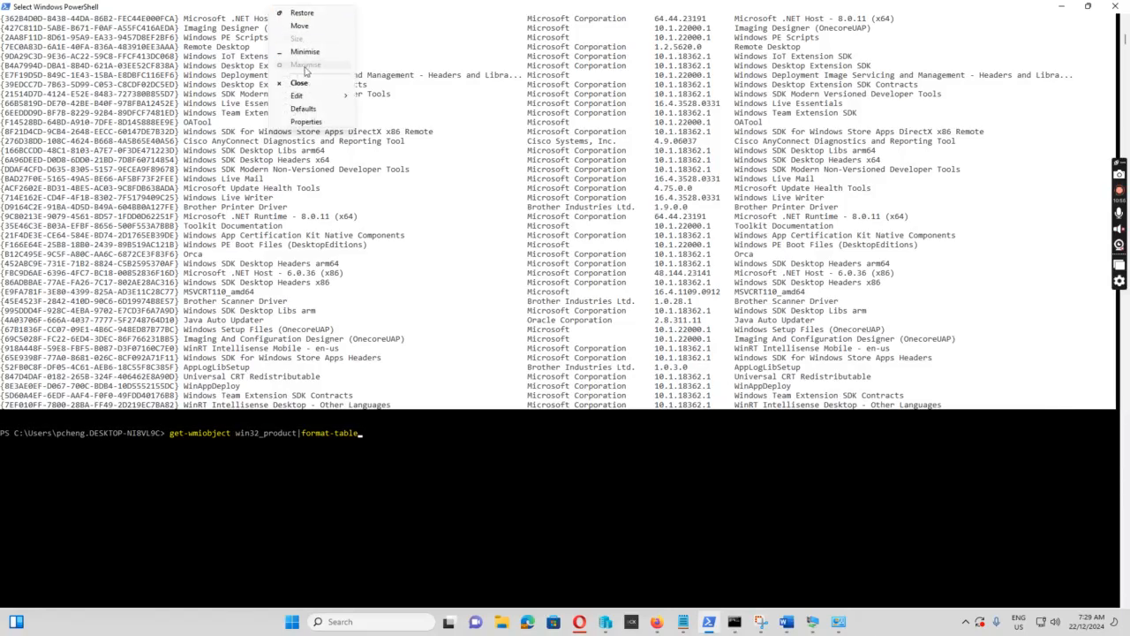
mouse_move(311, 104)
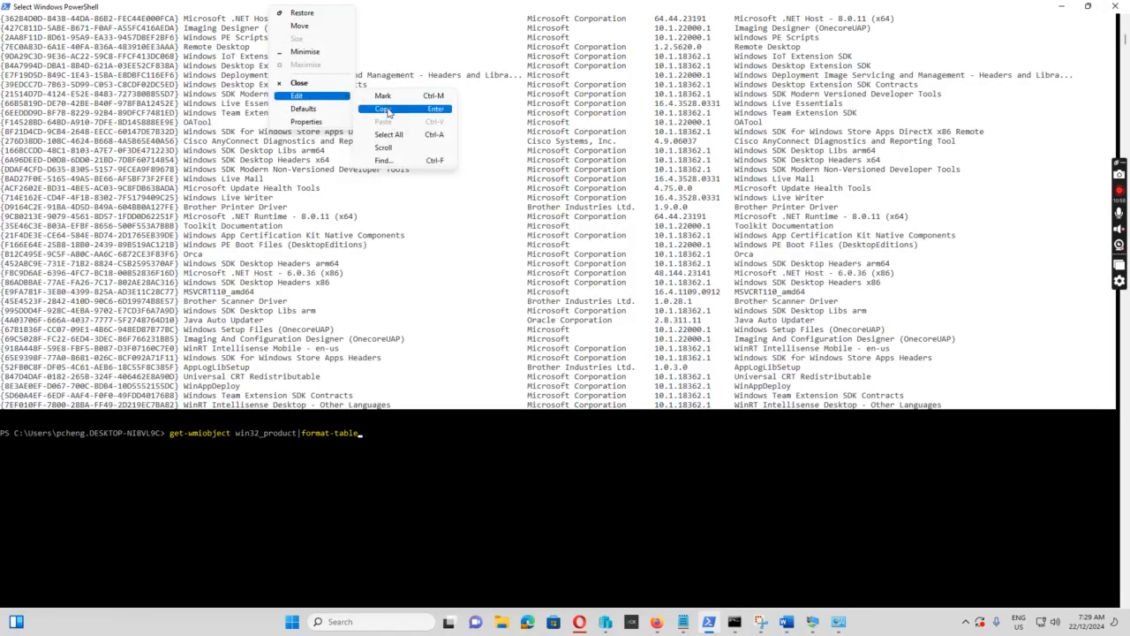
click(387, 112)
- Switch to the Notepad copy of the product list and select the identifying number of Adobe Acrobat Reader
mouse_move(698, 628)
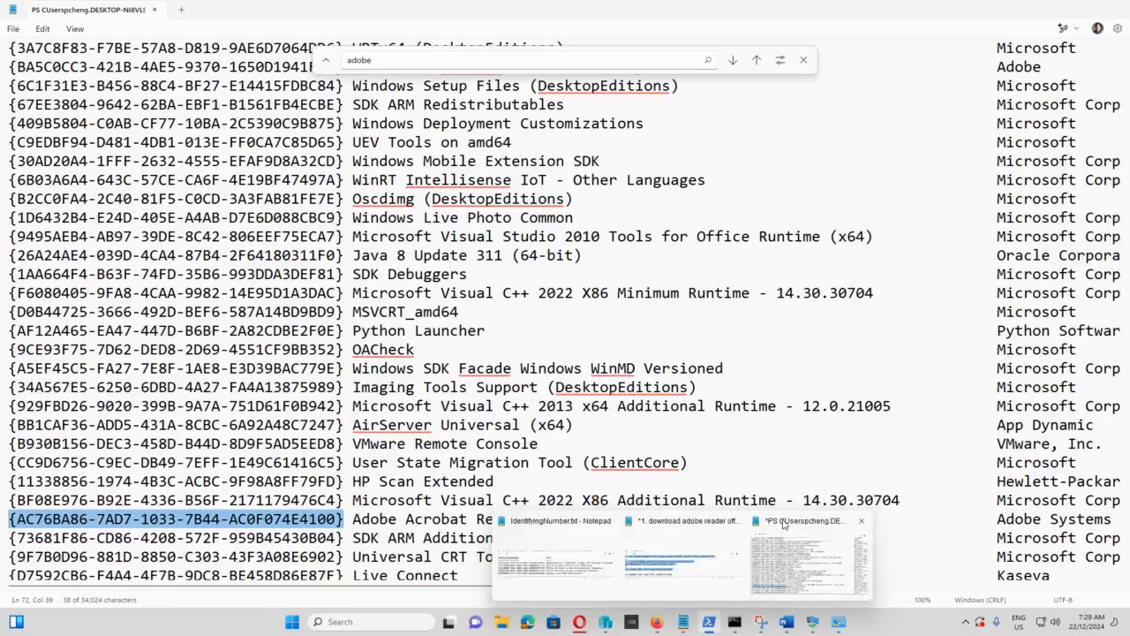
click(783, 525)
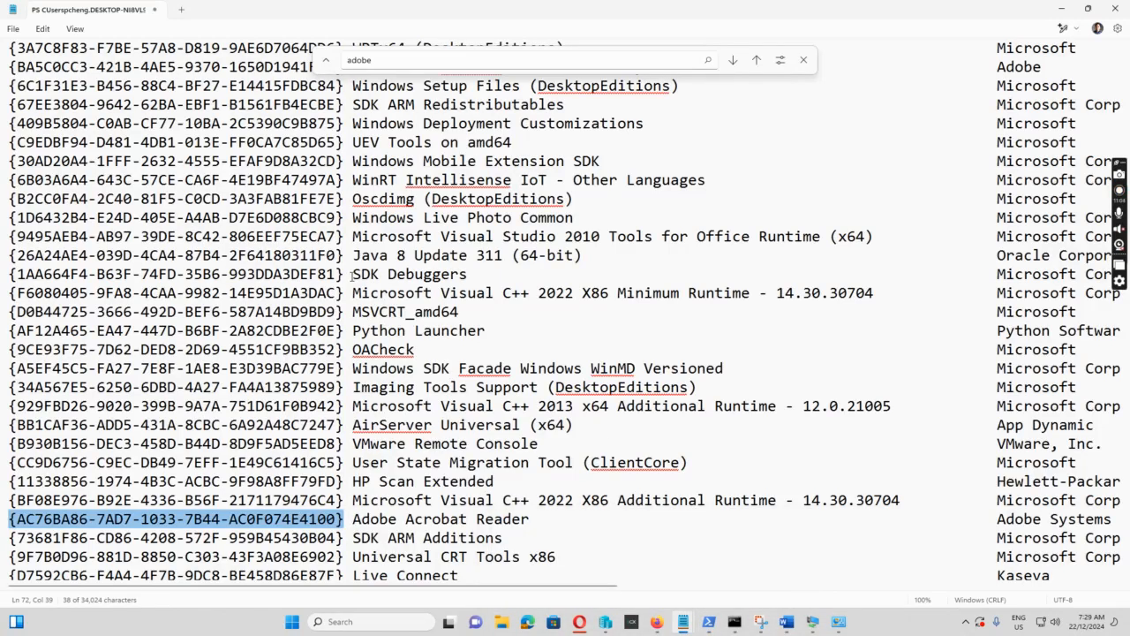
drag(352, 521, 567, 524)
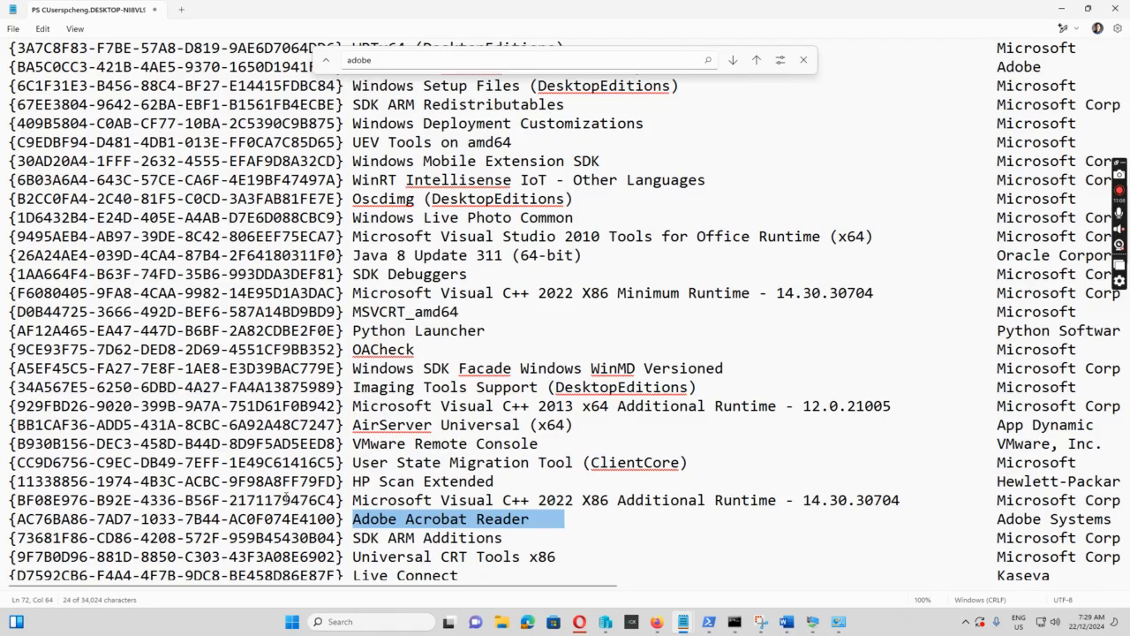
drag(343, 521, 9, 524)
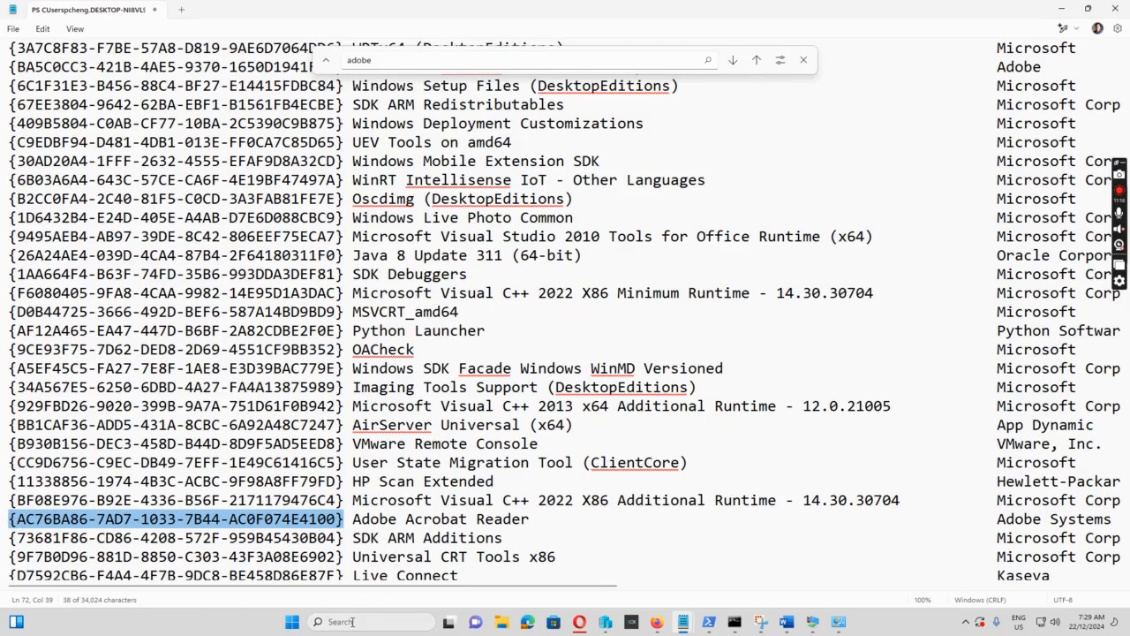
drag(346, 524, 5, 528)
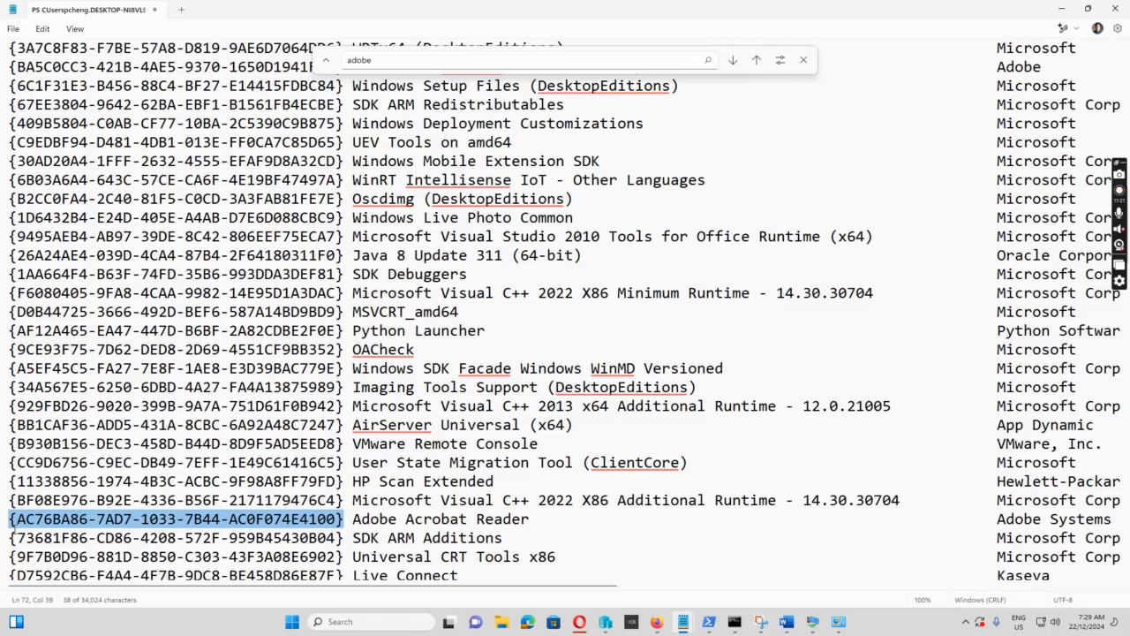
click(422, 623)
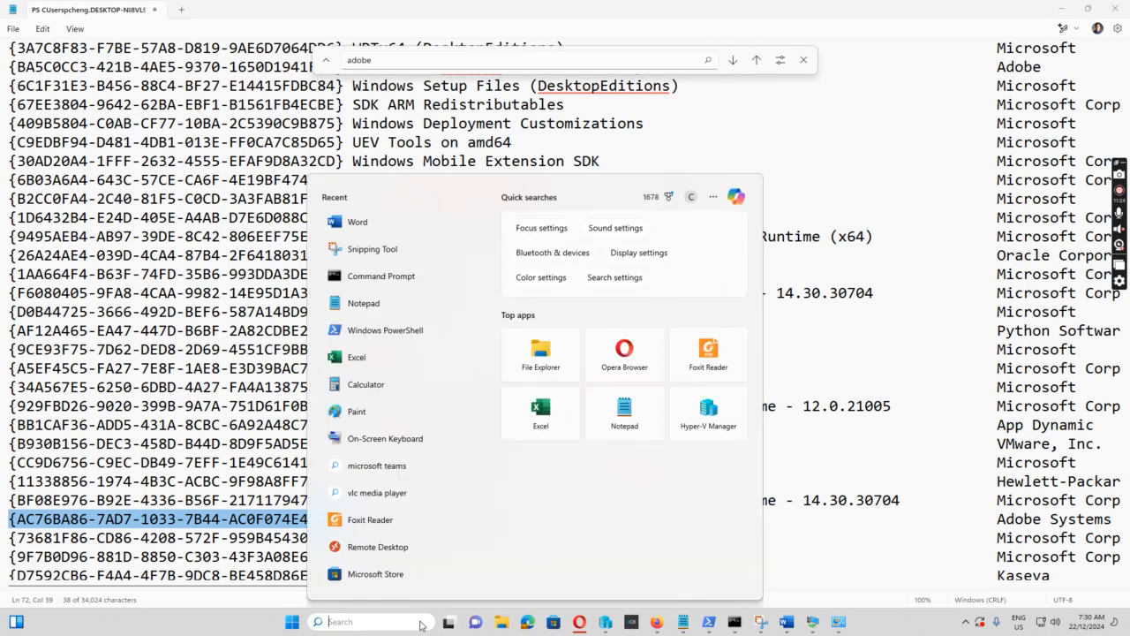
text(m)
key(BackSpace)
- Switch to the Adobe reader installation Word document and paste {AC76BA86-7AD7-1033-7B44-AC0F074E4100} below the "value: 1" line
mouse_move(787, 622)
click(753, 523)
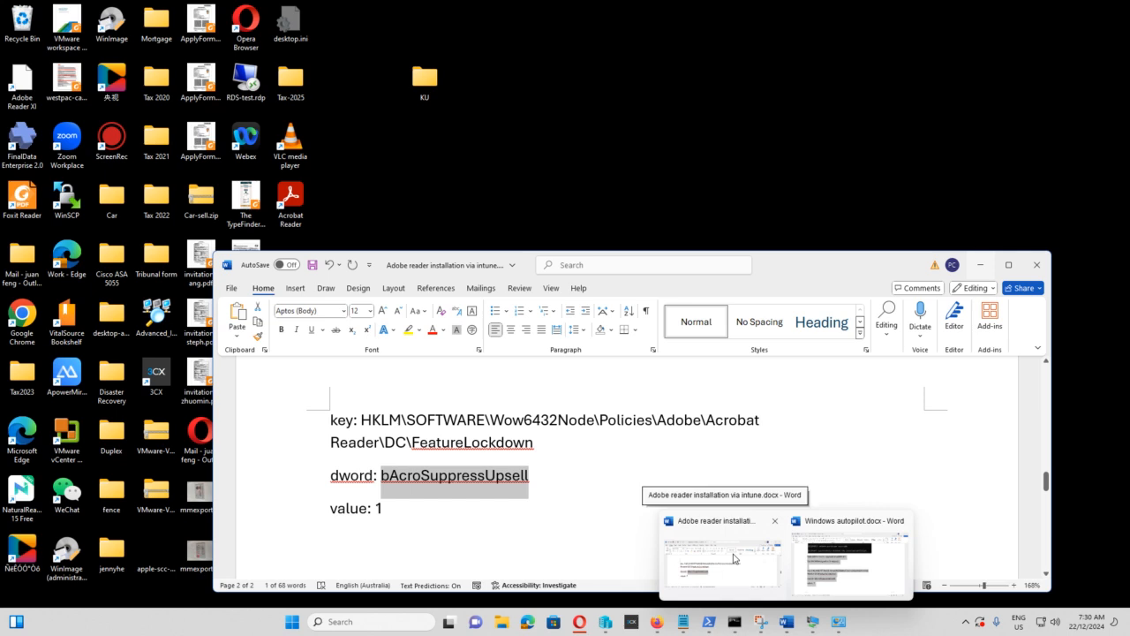
click(720, 569)
scroll(528, 521, down, 3)
click(467, 444)
key(ctrl+v)
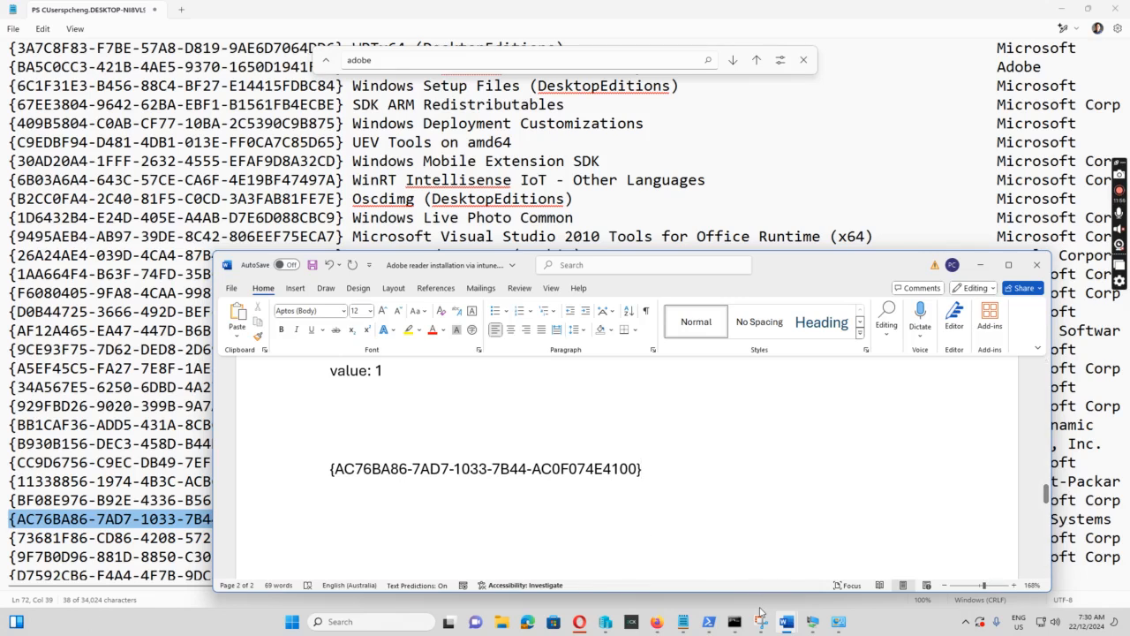
mouse_move(746, 625)
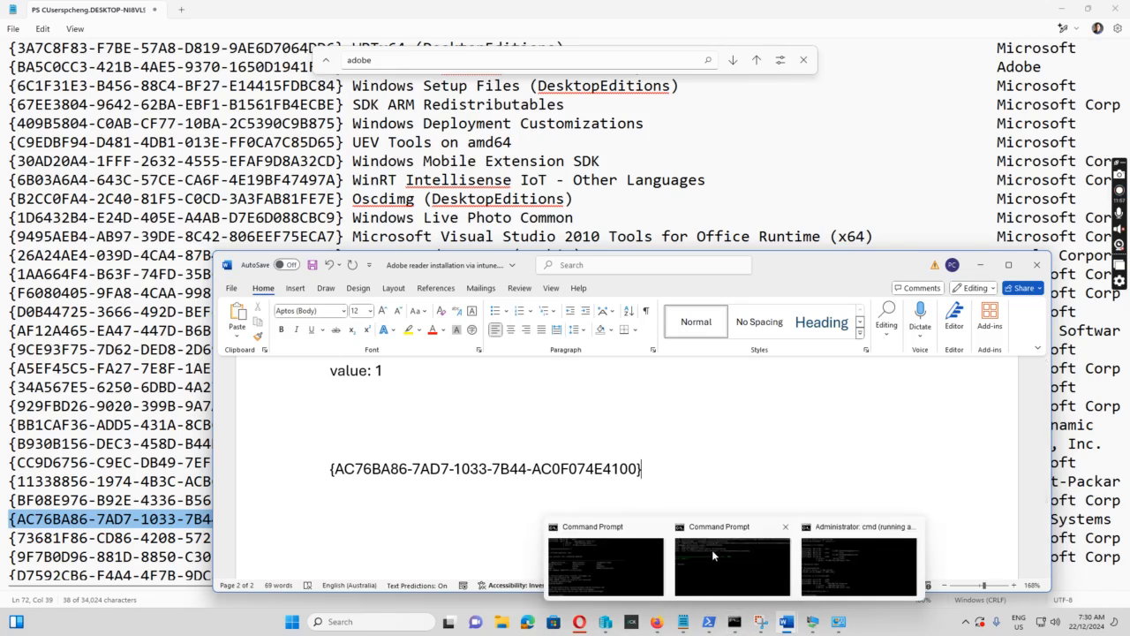
click(594, 531)
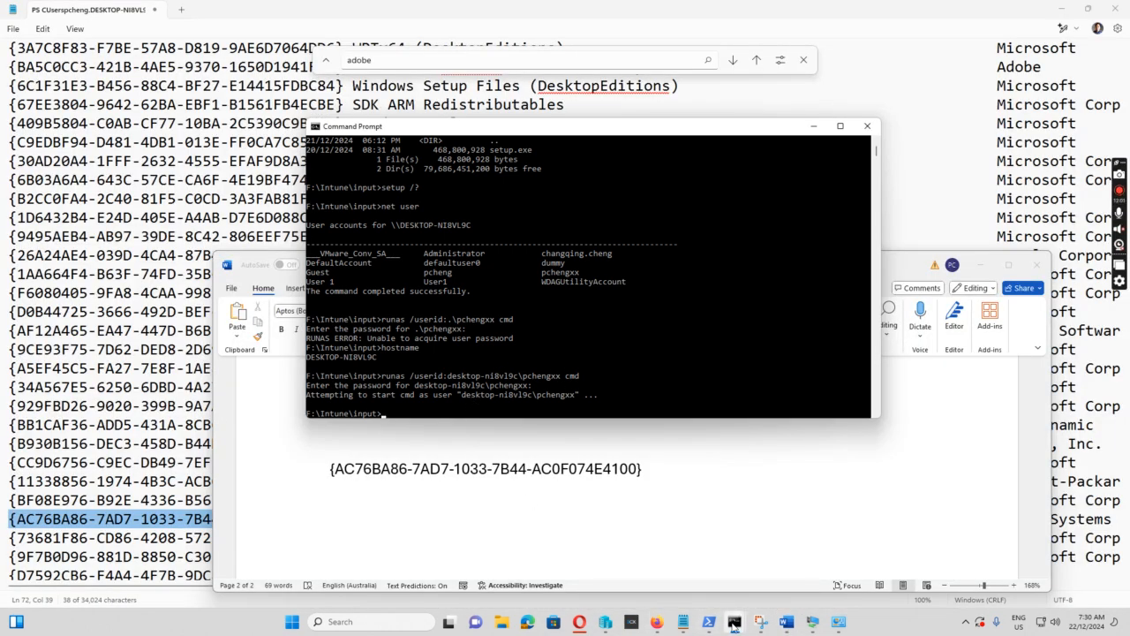
mouse_move(736, 625)
key(Up)
key(Up)
click(813, 126)
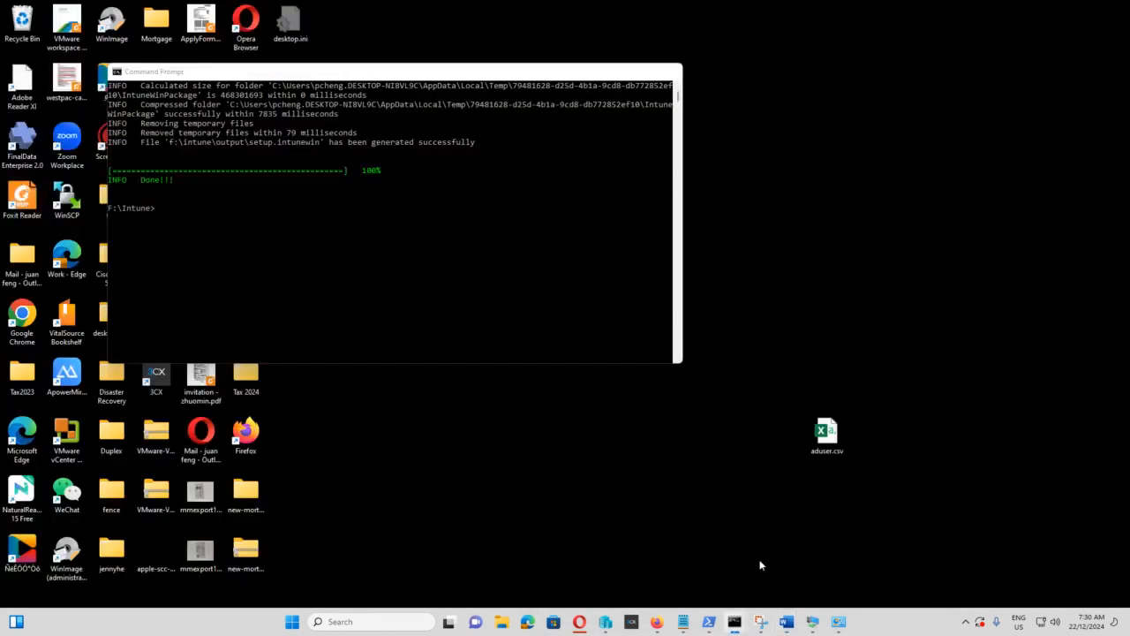
click(758, 566)
- Switch to the administrator command window and run setup.exe /? from F:\Intune\input
click(734, 621)
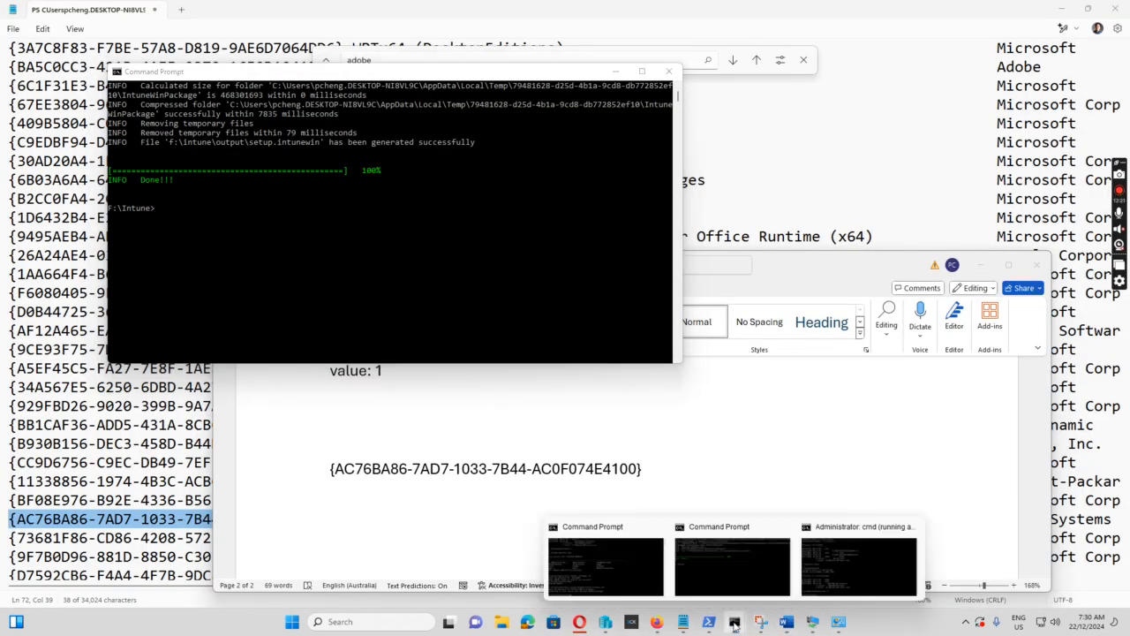
click(849, 555)
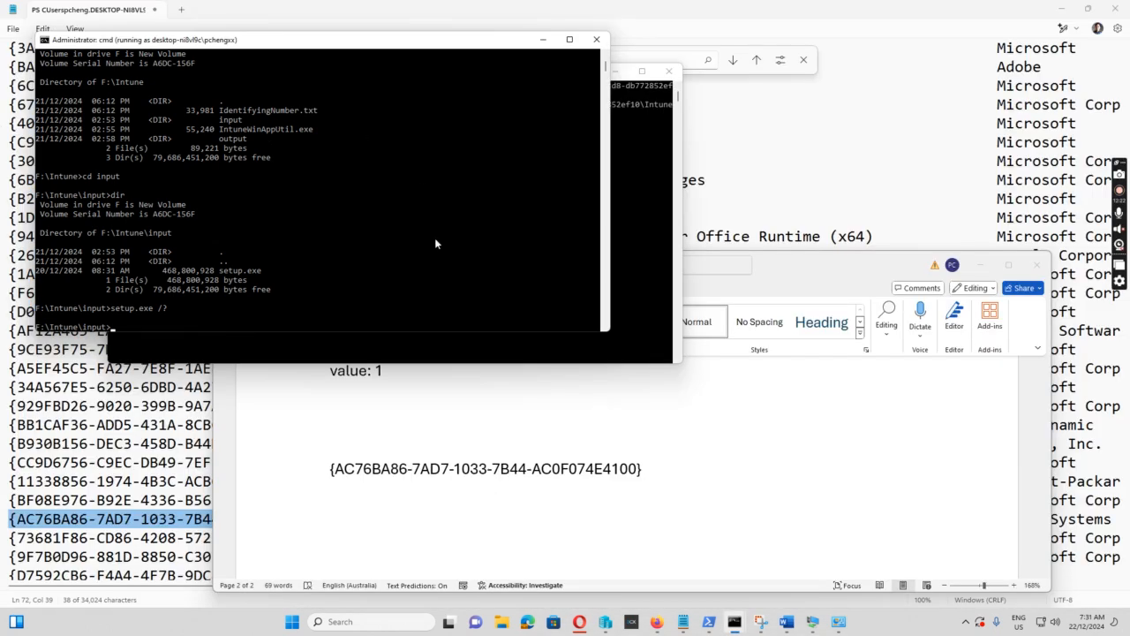
key(Up)
key(Return)
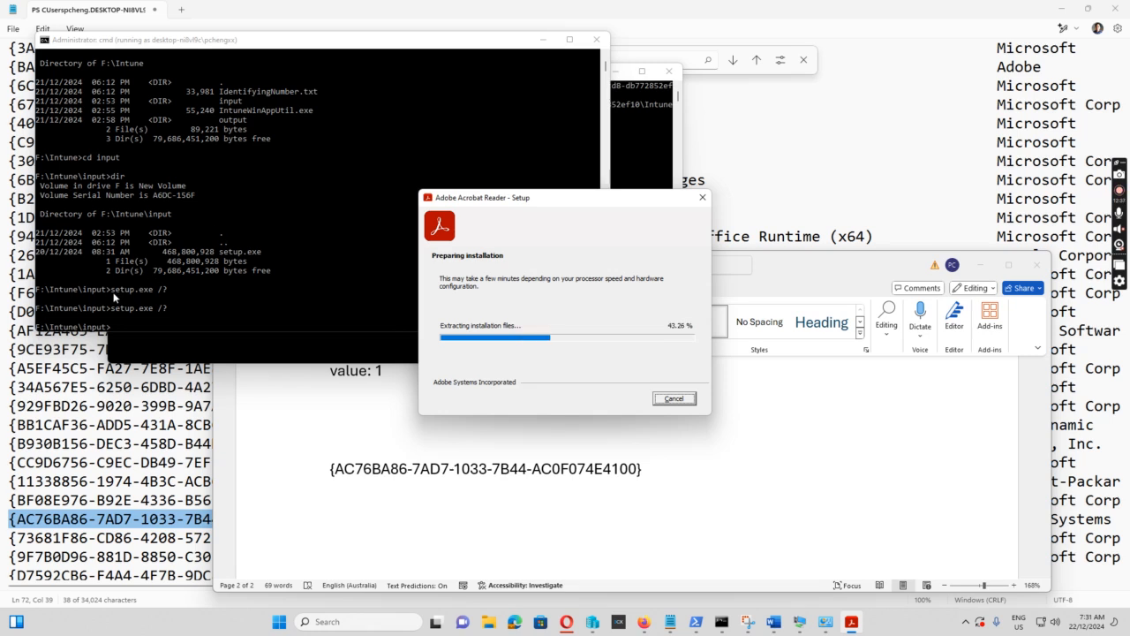
click(492, 623)
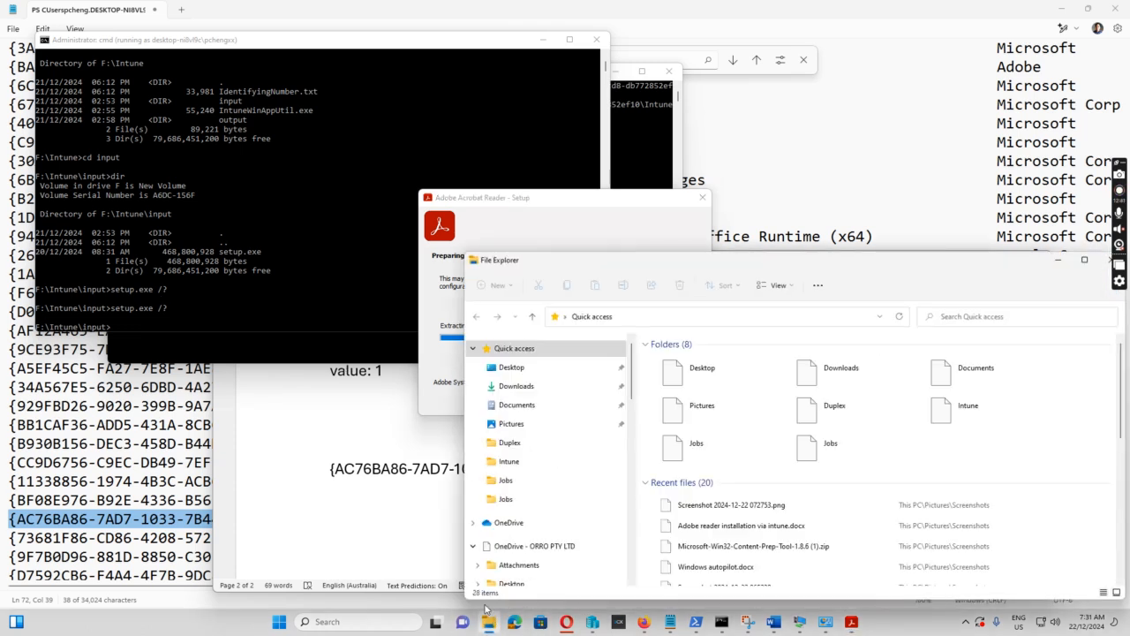
click(521, 387)
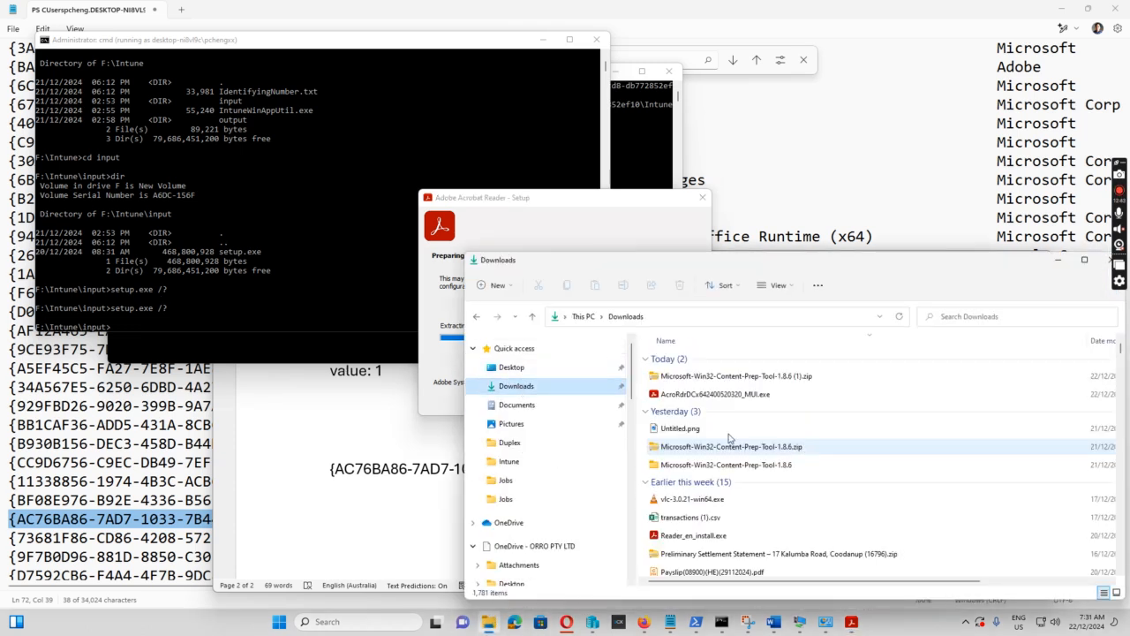
click(711, 397)
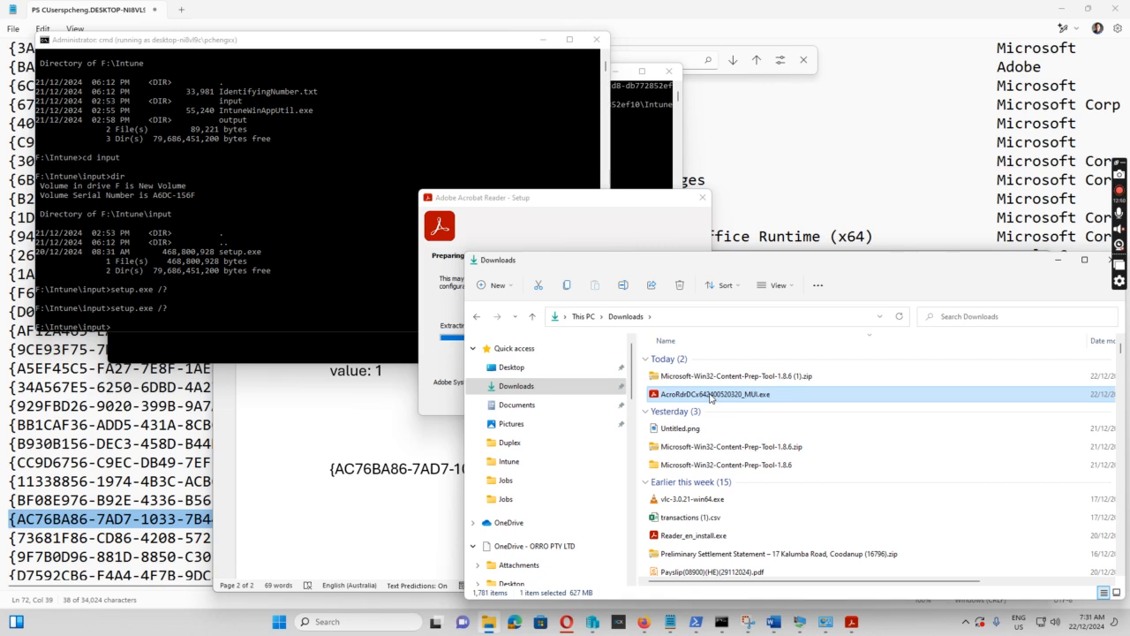
click(710, 397)
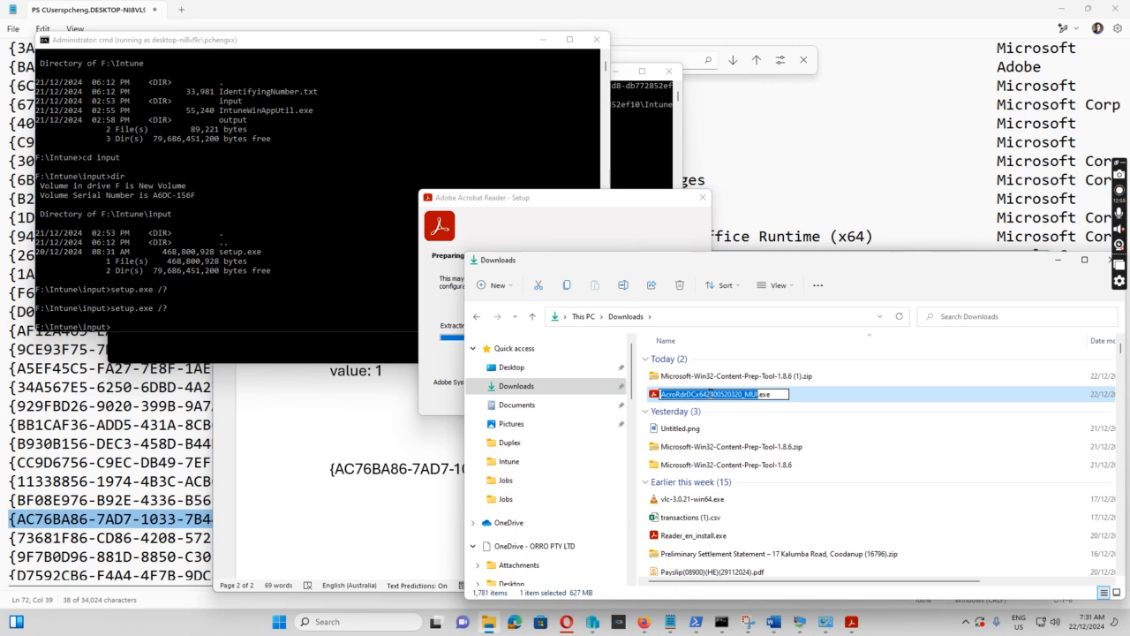
text(set)
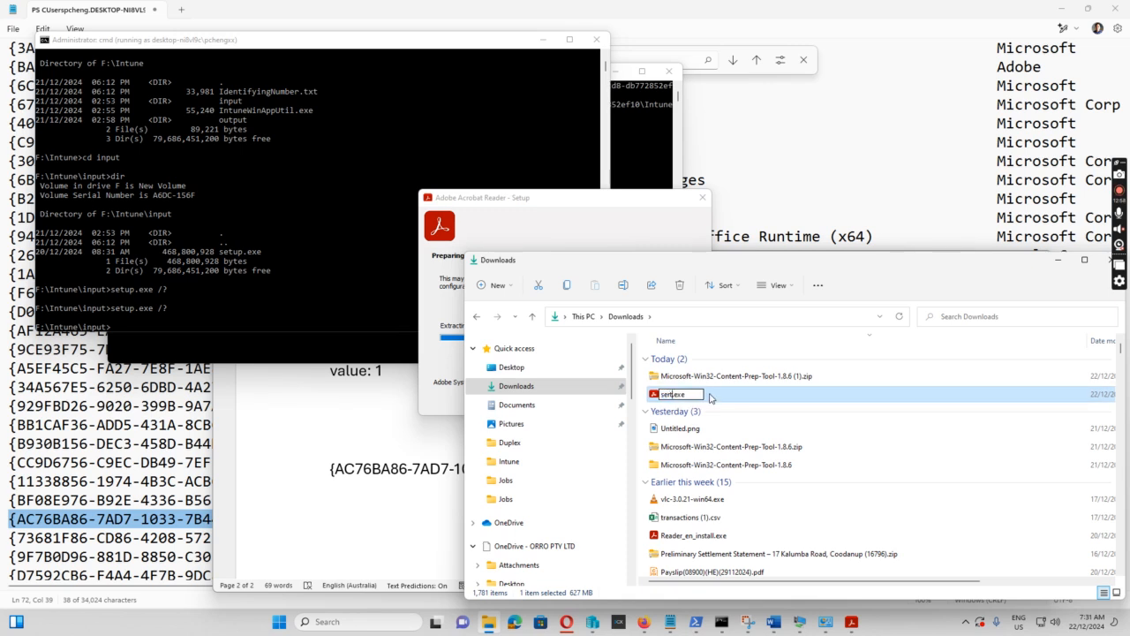
text(up)
right_click(677, 399)
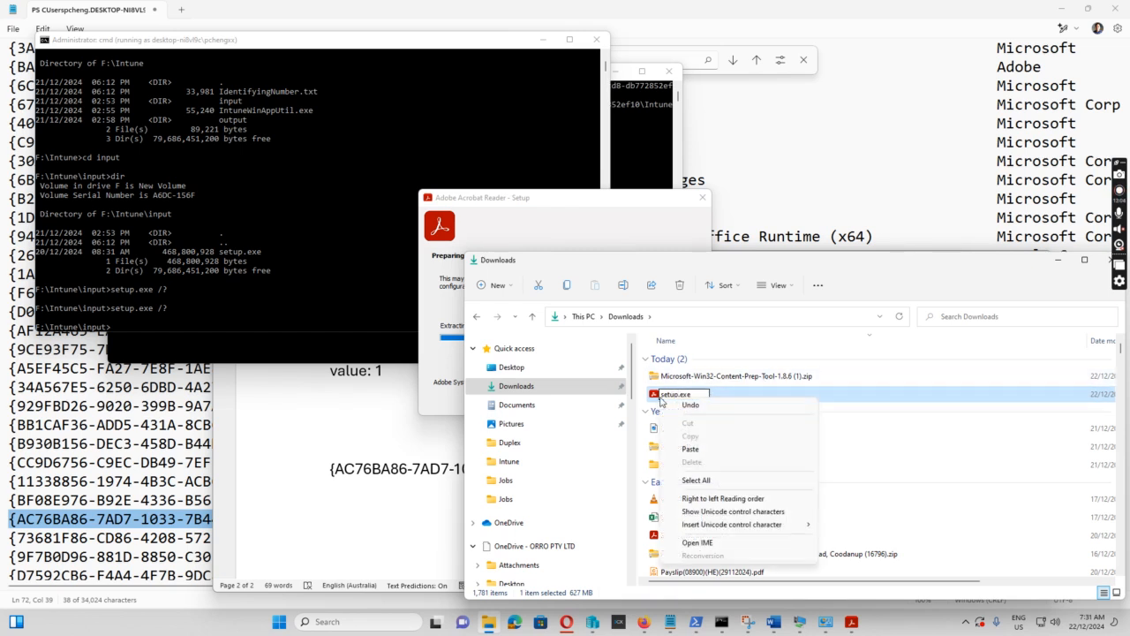
click(705, 408)
click(655, 394)
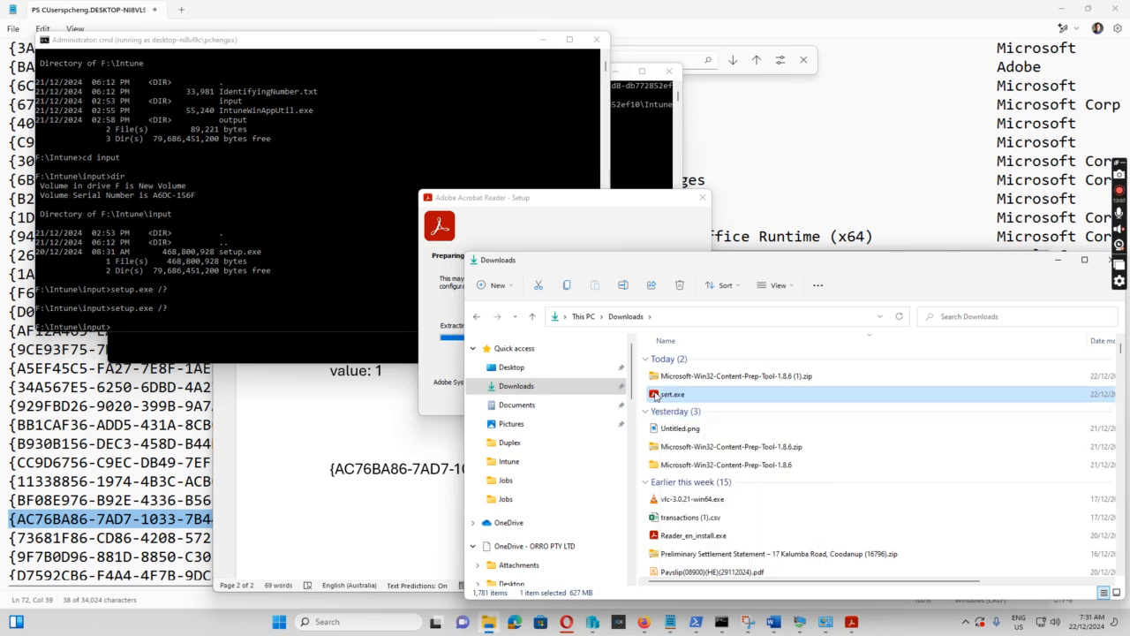
- Move the Downloads window clear of the setup dialog and read the installer's command-line switches
right_click(671, 399)
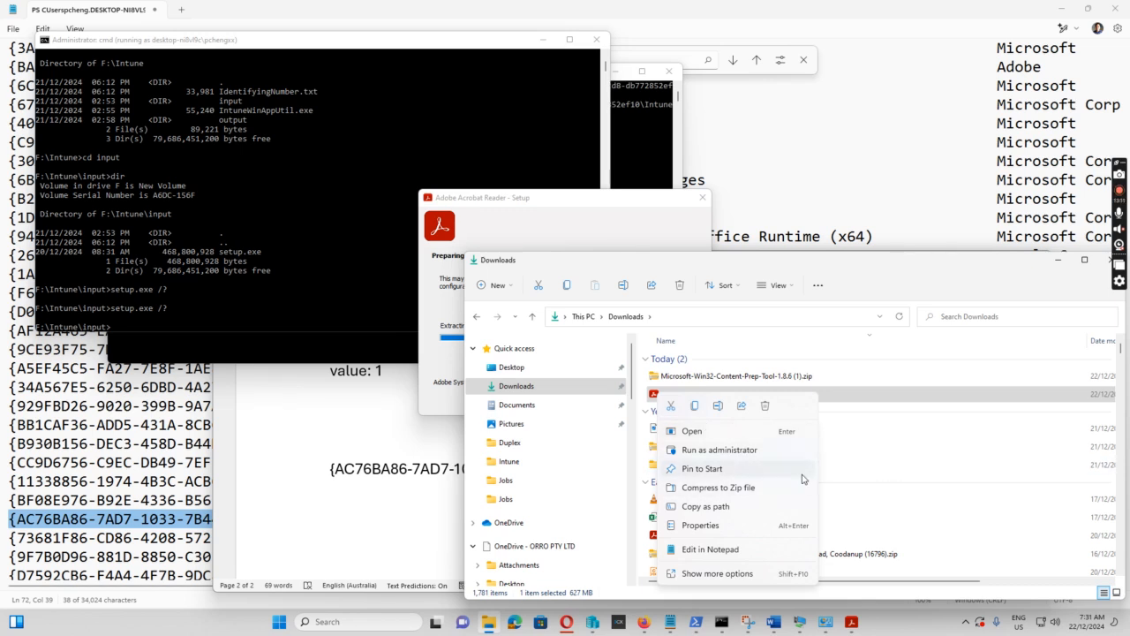
click(856, 284)
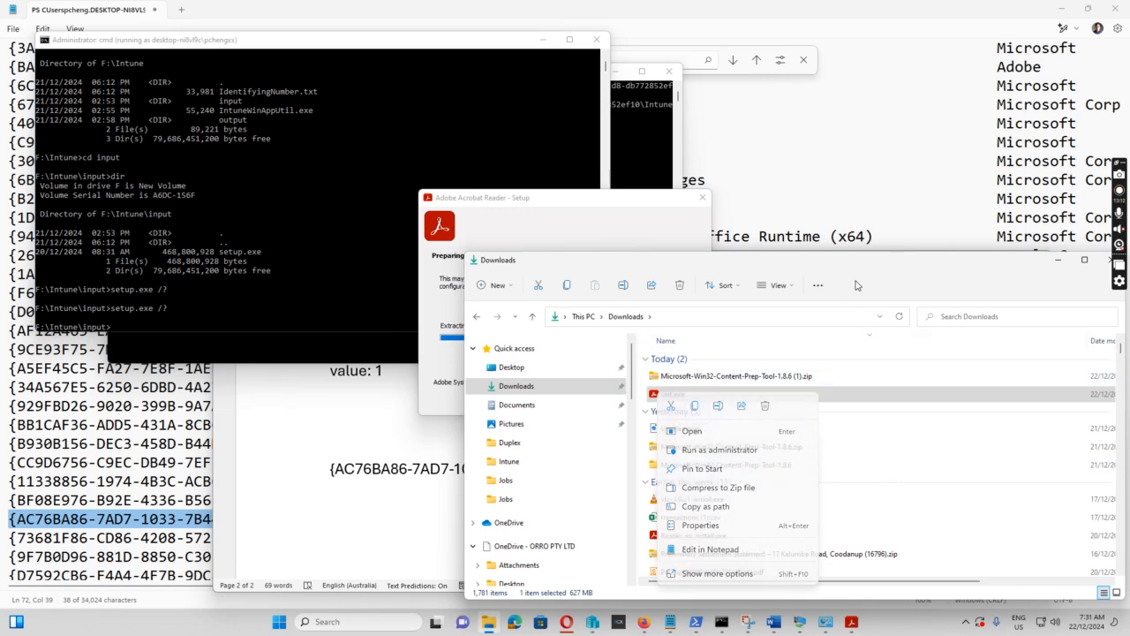
click(806, 456)
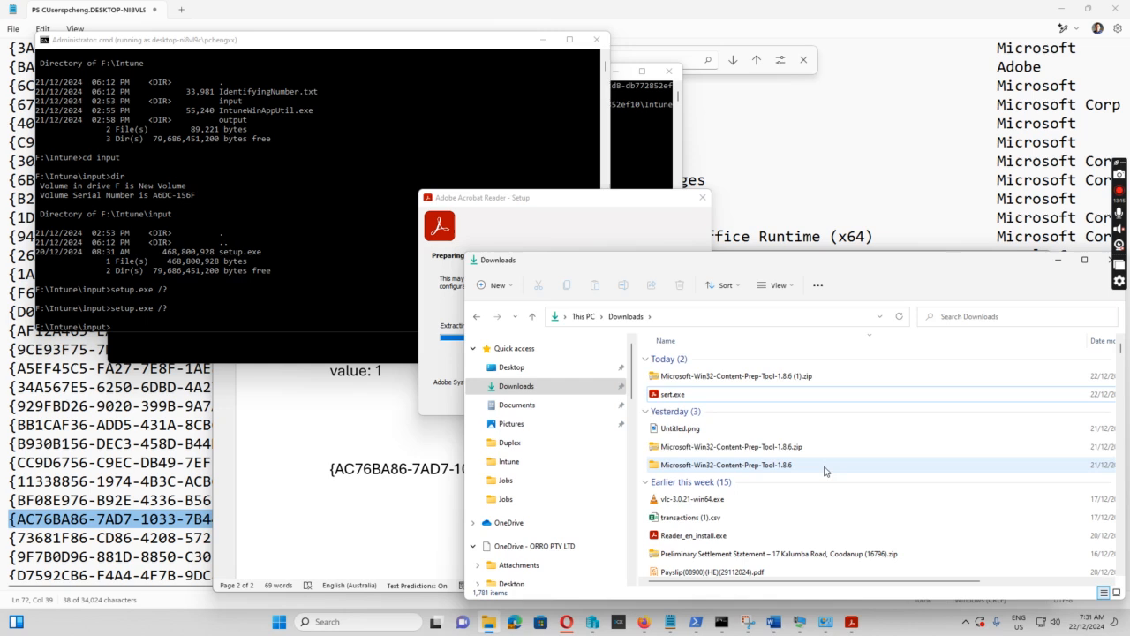
drag(855, 263, 936, 481)
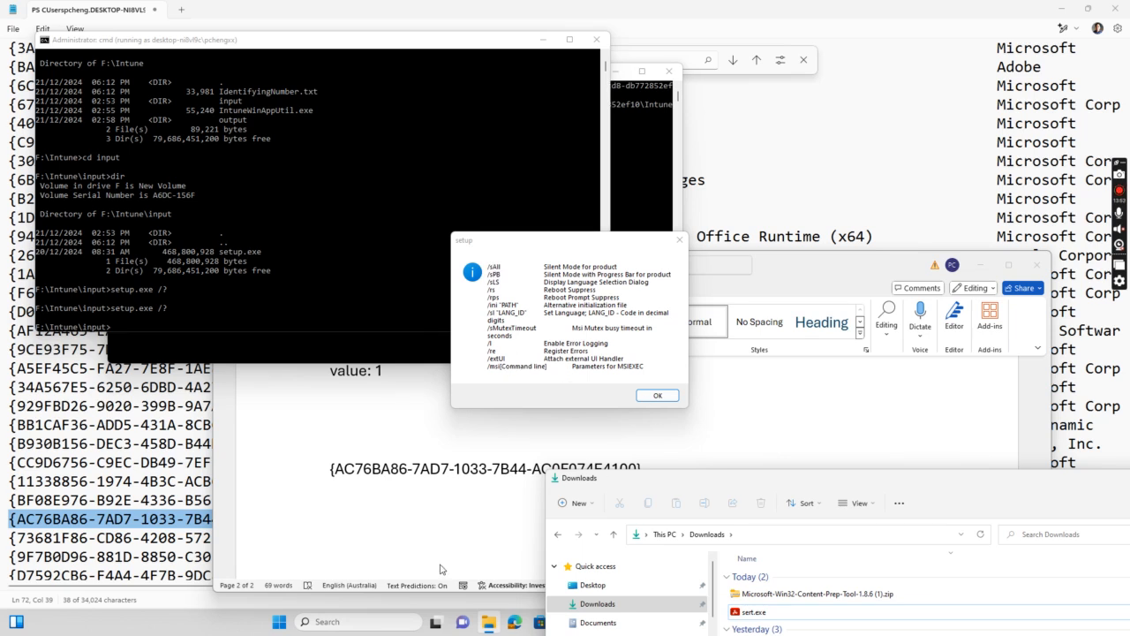
drag(802, 483, 1026, 382)
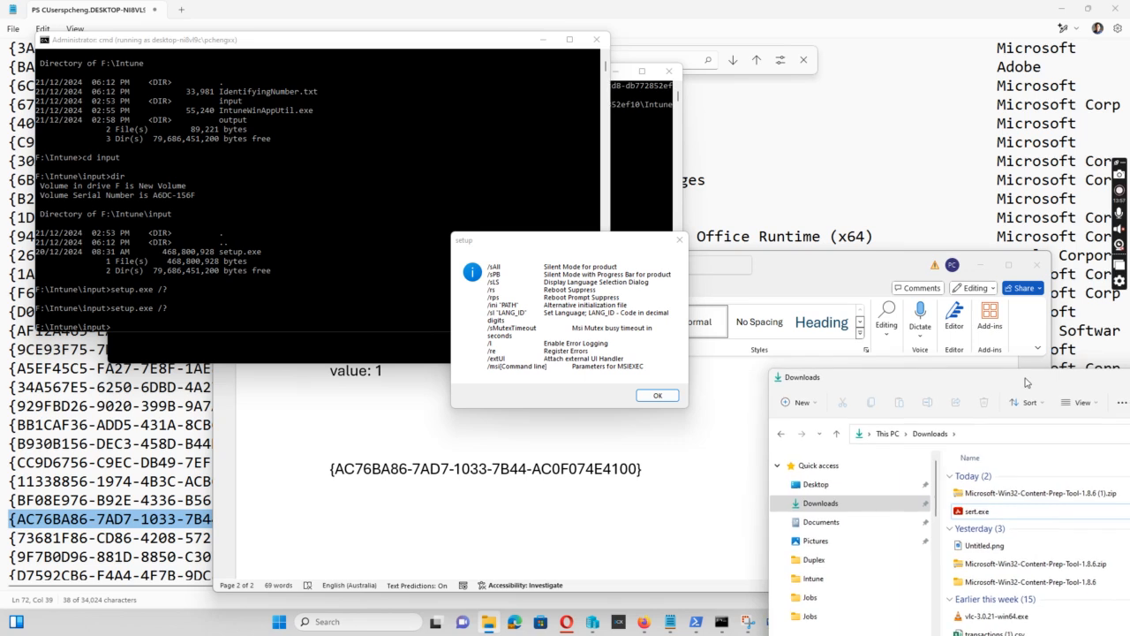
- Switch to the setup.exe app's Intune properties in Opera and review its install and uninstall commands alongside the Snipping Tool capture
click(566, 621)
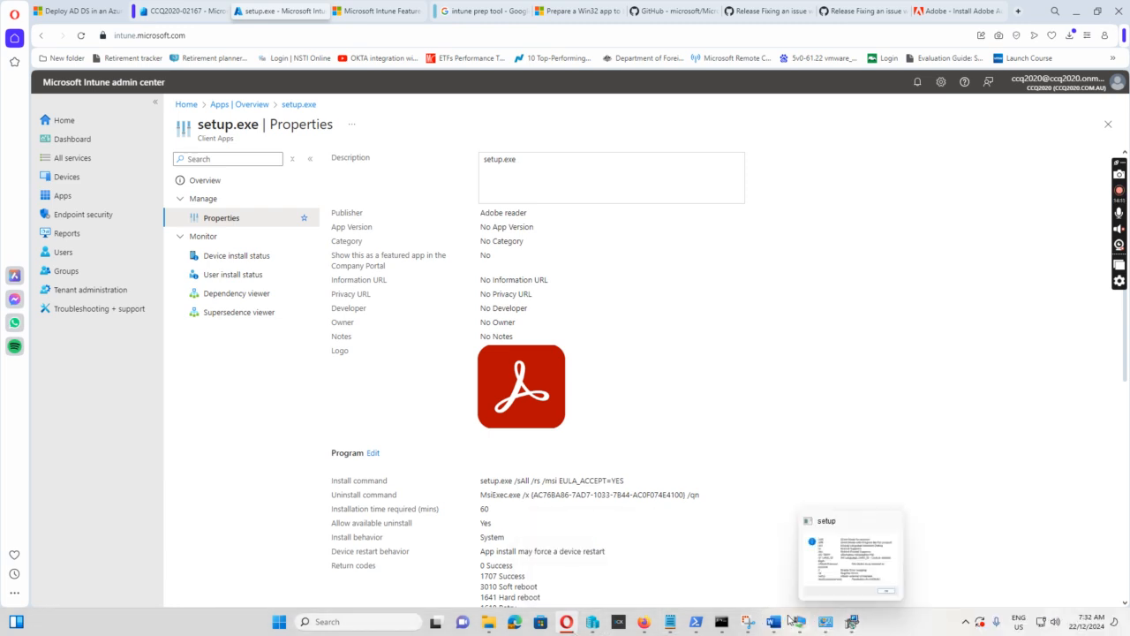
click(750, 622)
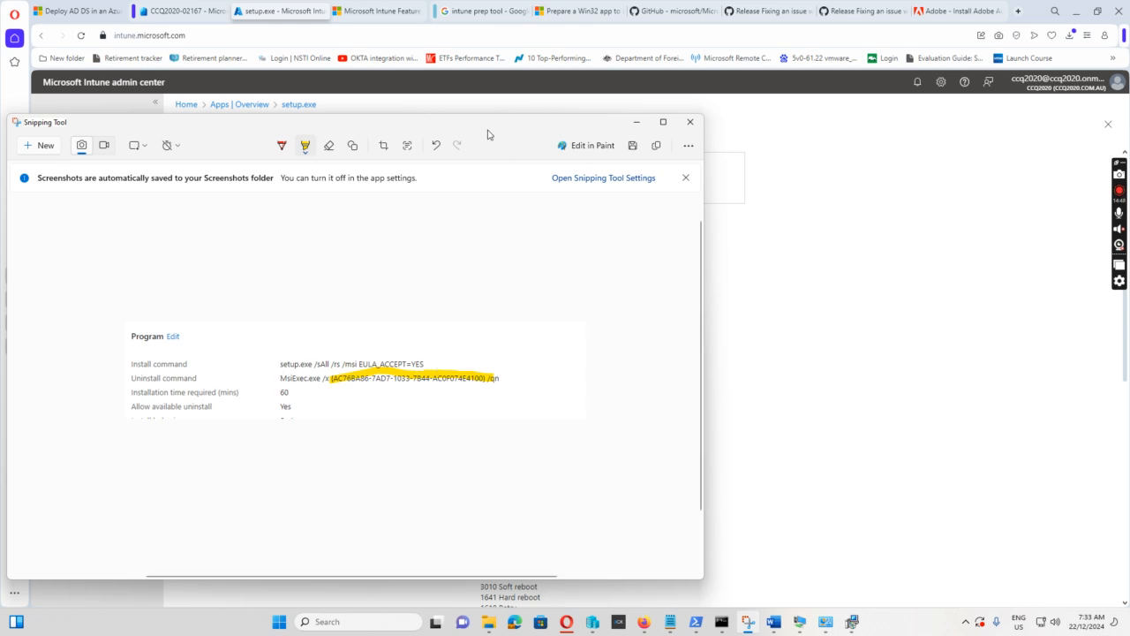
drag(486, 131, 924, 214)
- Open the list of all apps in the Microsoft Intune admin center
click(188, 15)
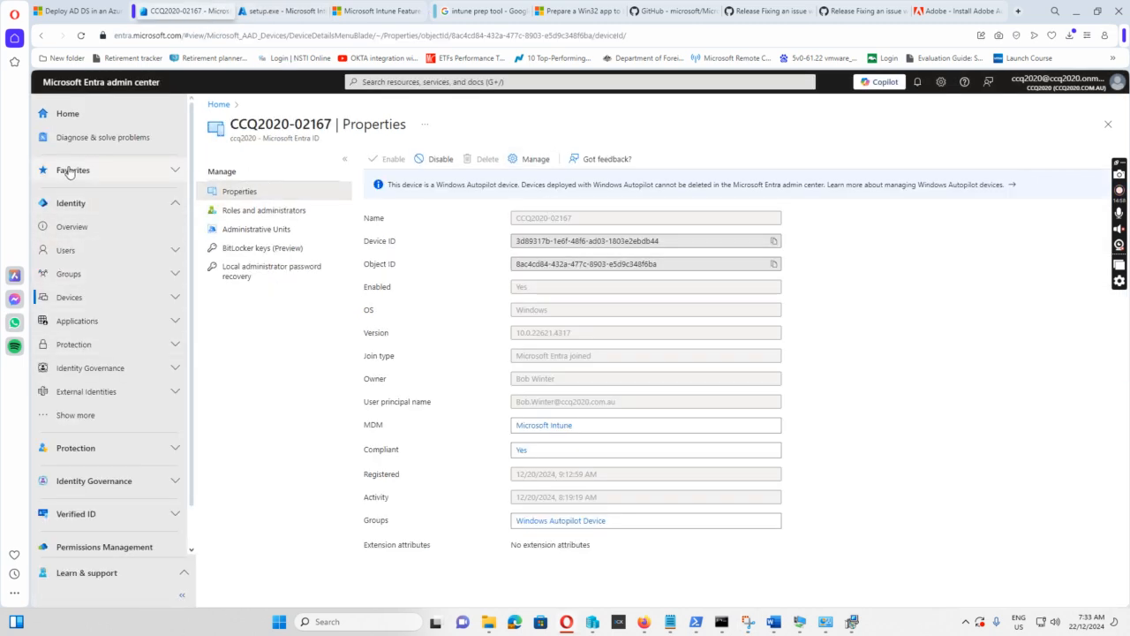
click(270, 12)
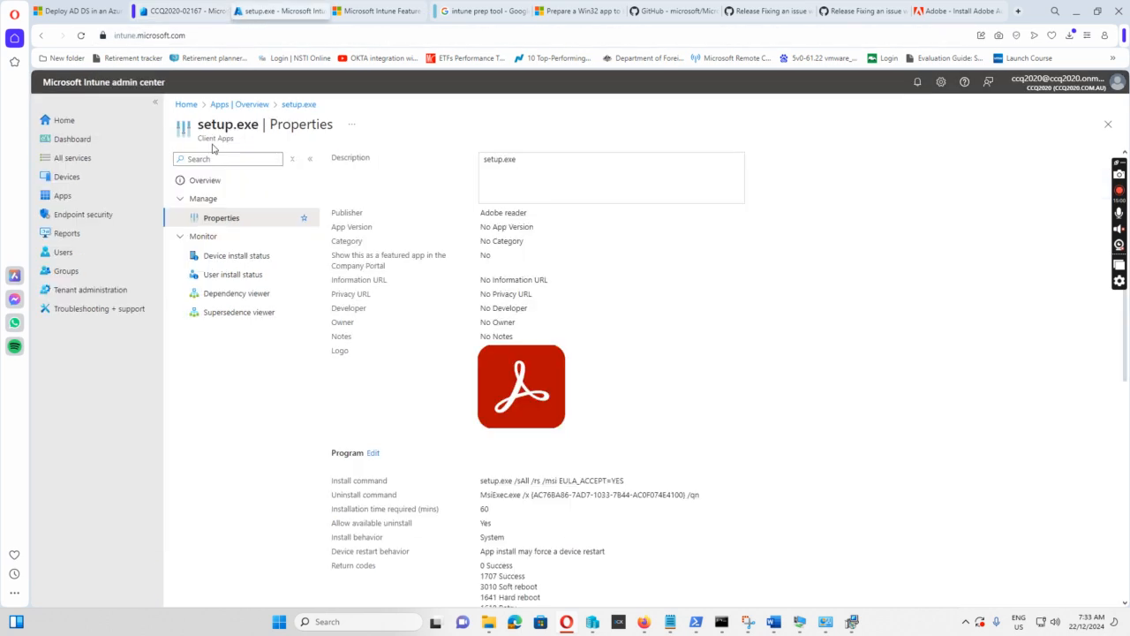
click(63, 199)
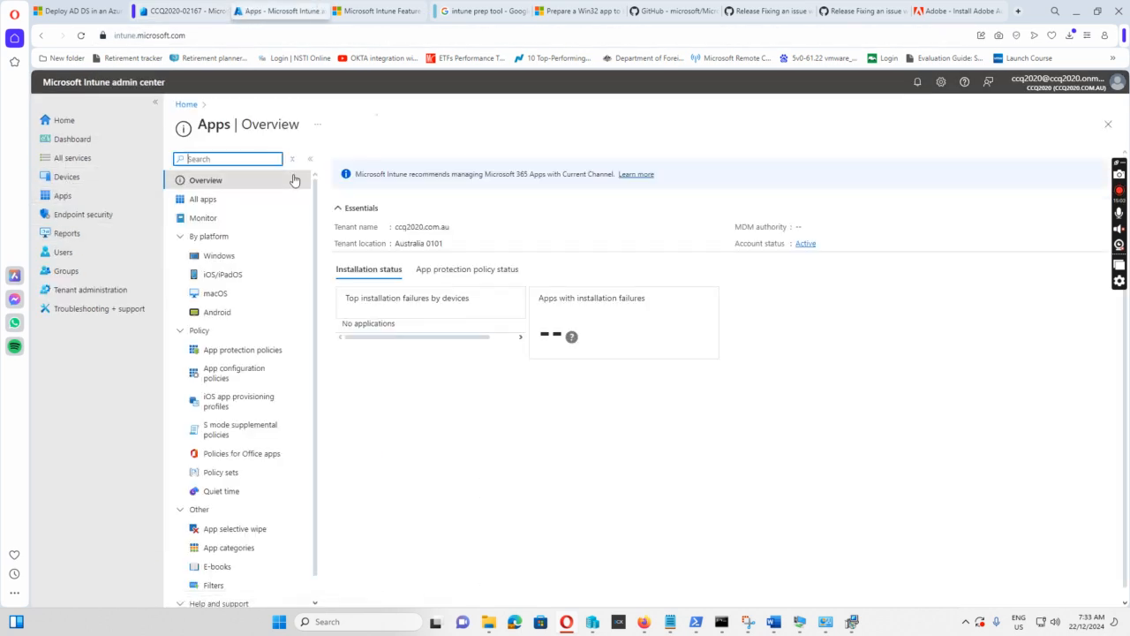
click(198, 200)
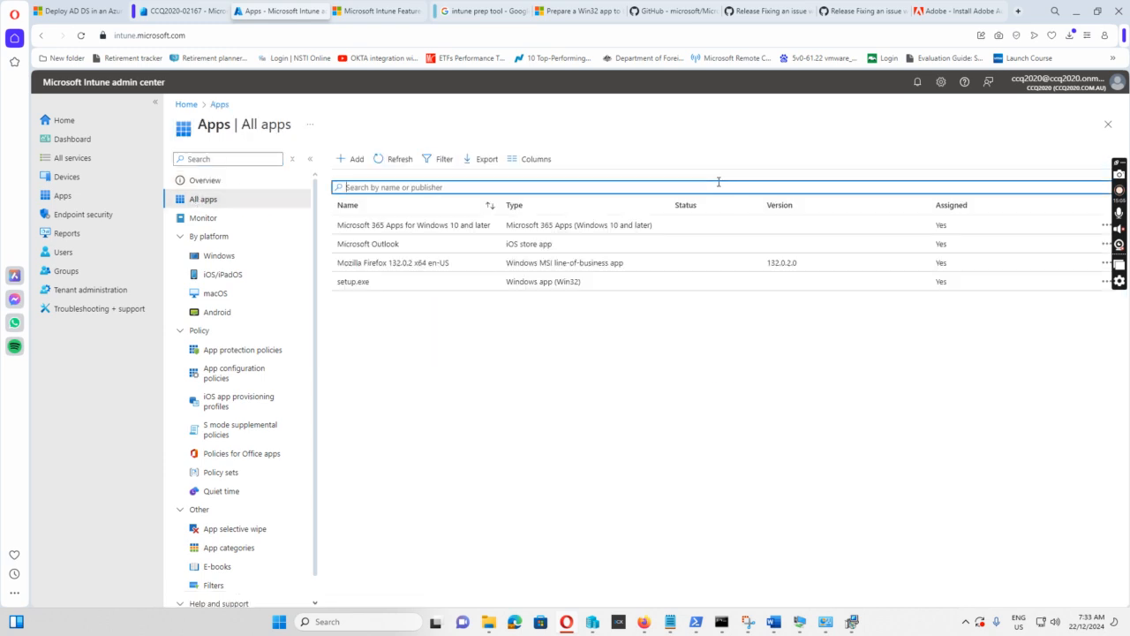
- Review the available app types and start adding a new app of type Windows app (Win32)
click(354, 159)
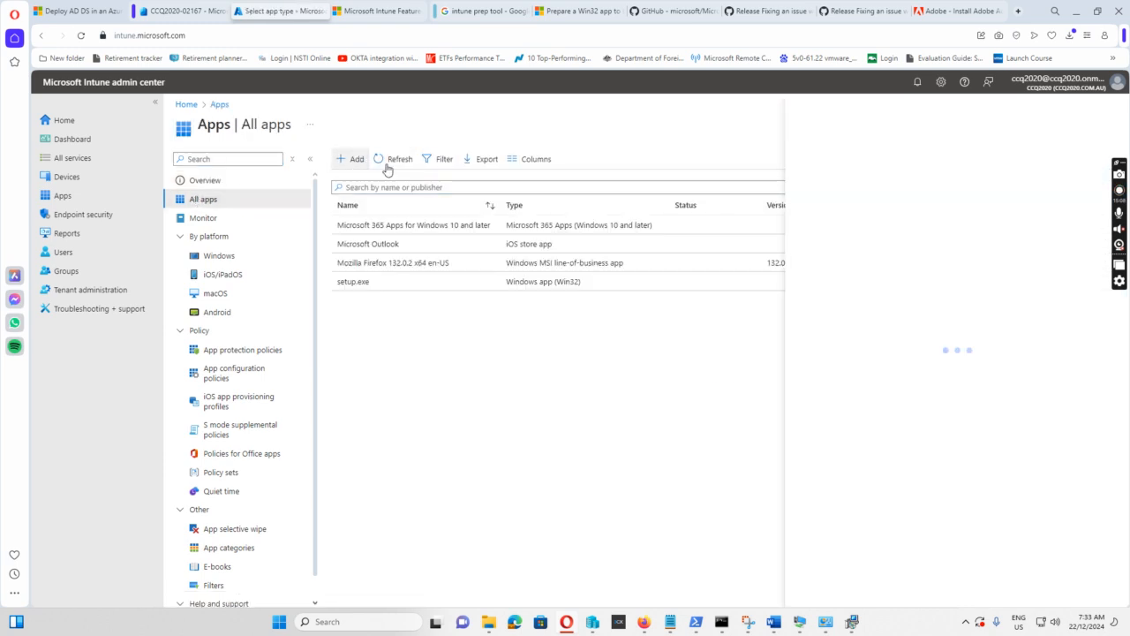
click(1109, 165)
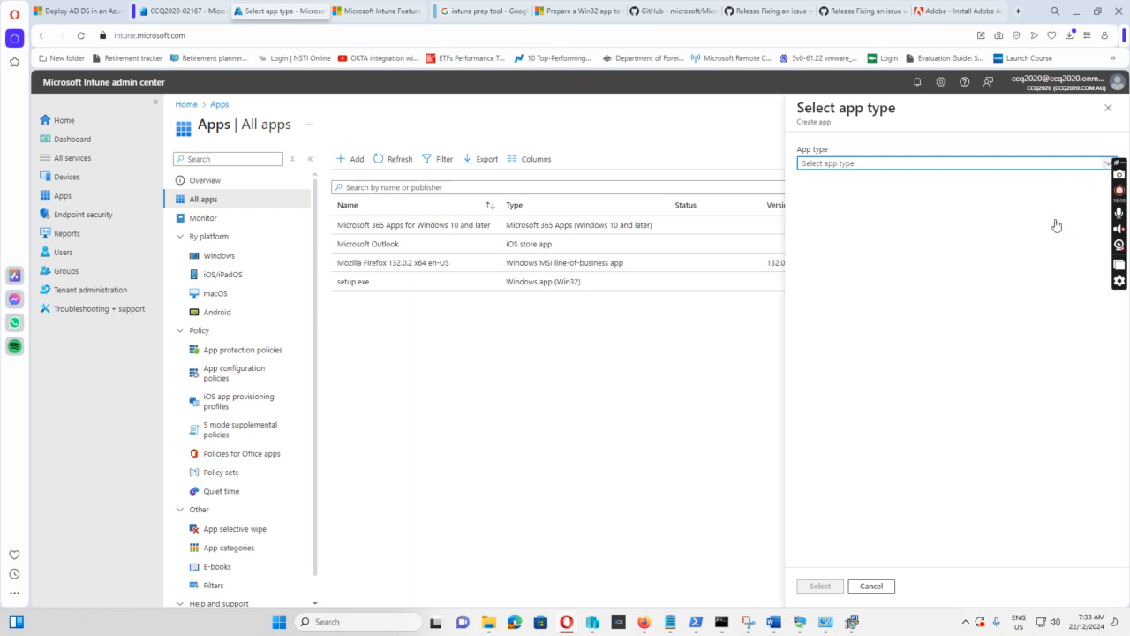
scroll(912, 446, down, 3)
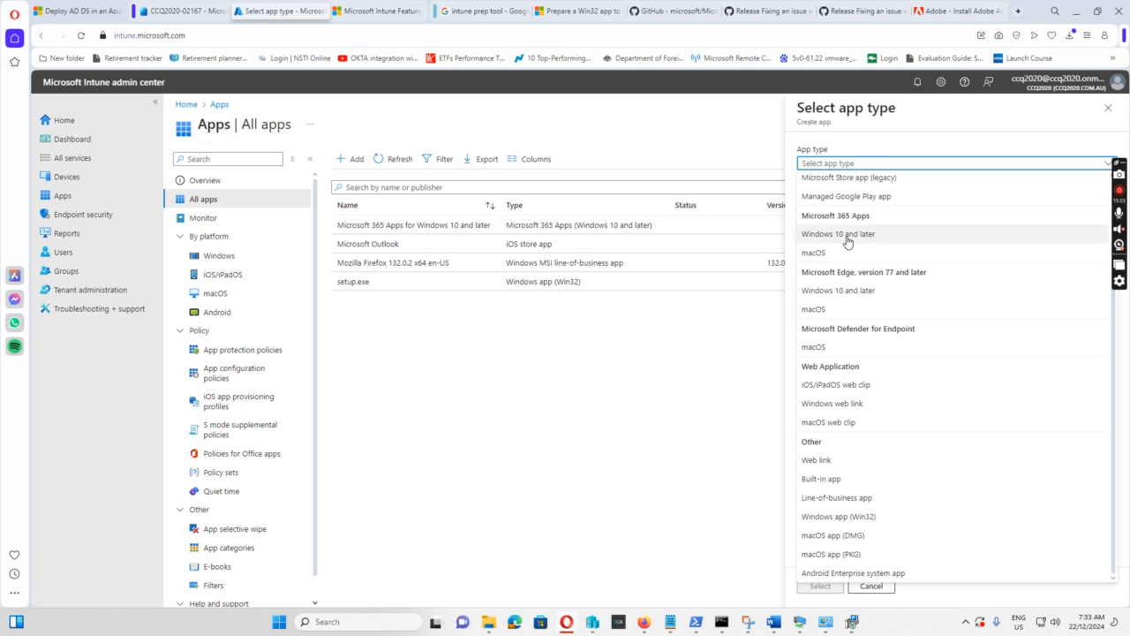
scroll(960, 255, up, 2)
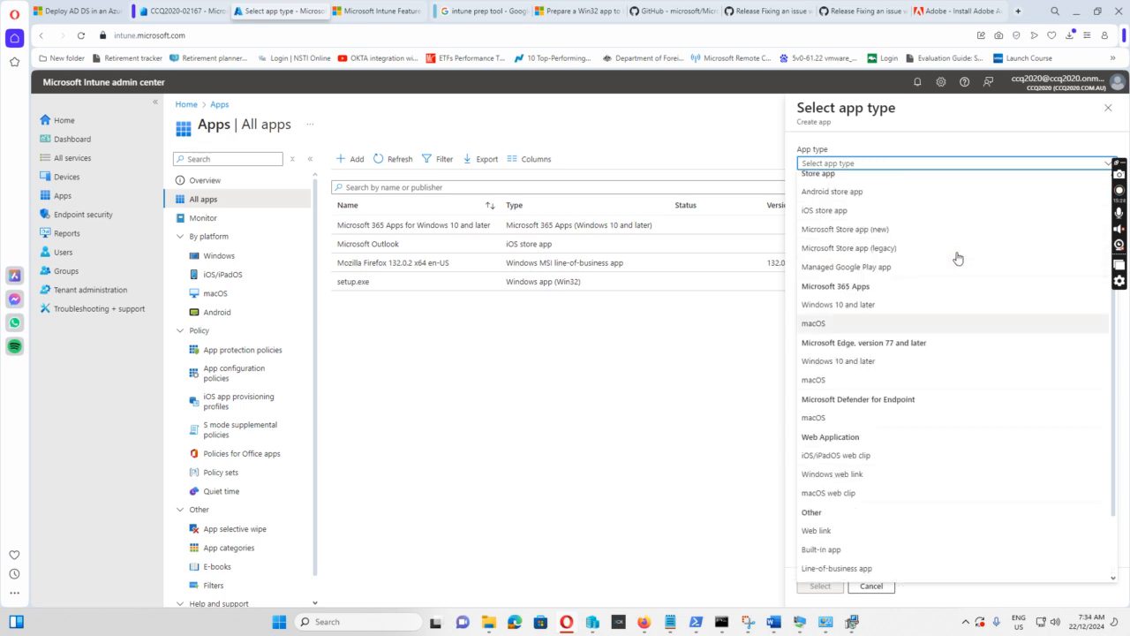
scroll(960, 255, down, 2)
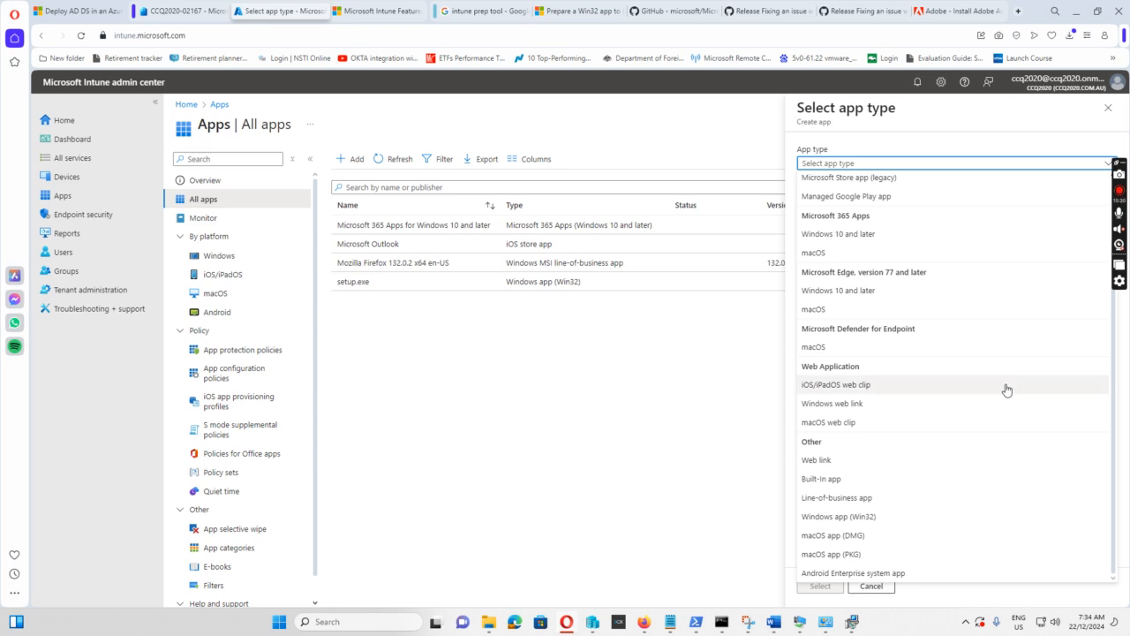
scroll(1007, 389, up, 2)
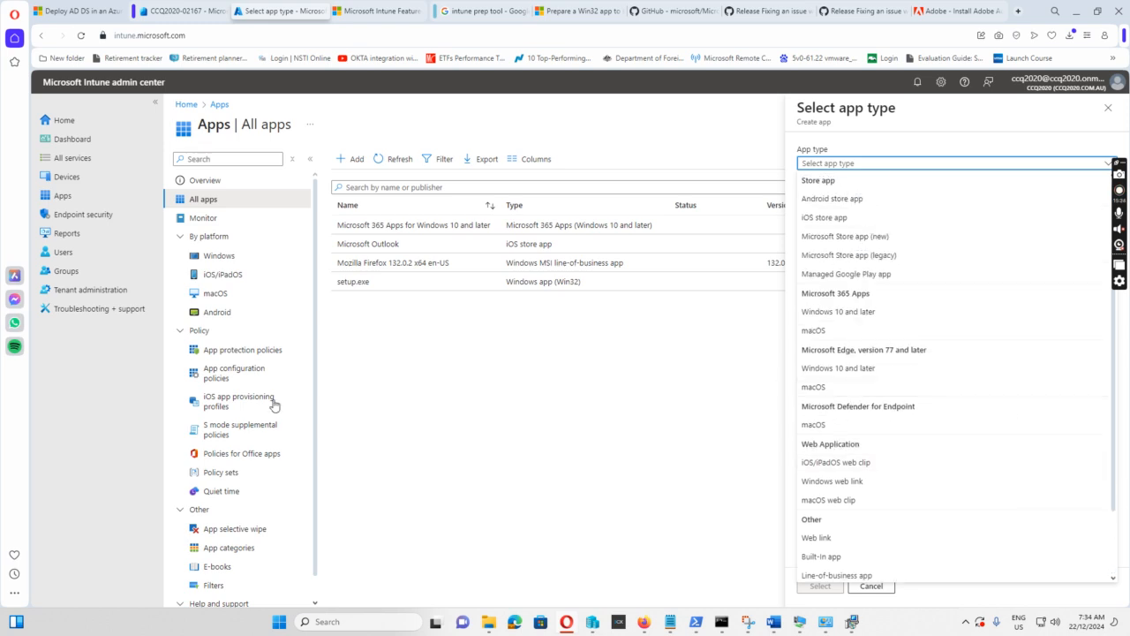
click(565, 490)
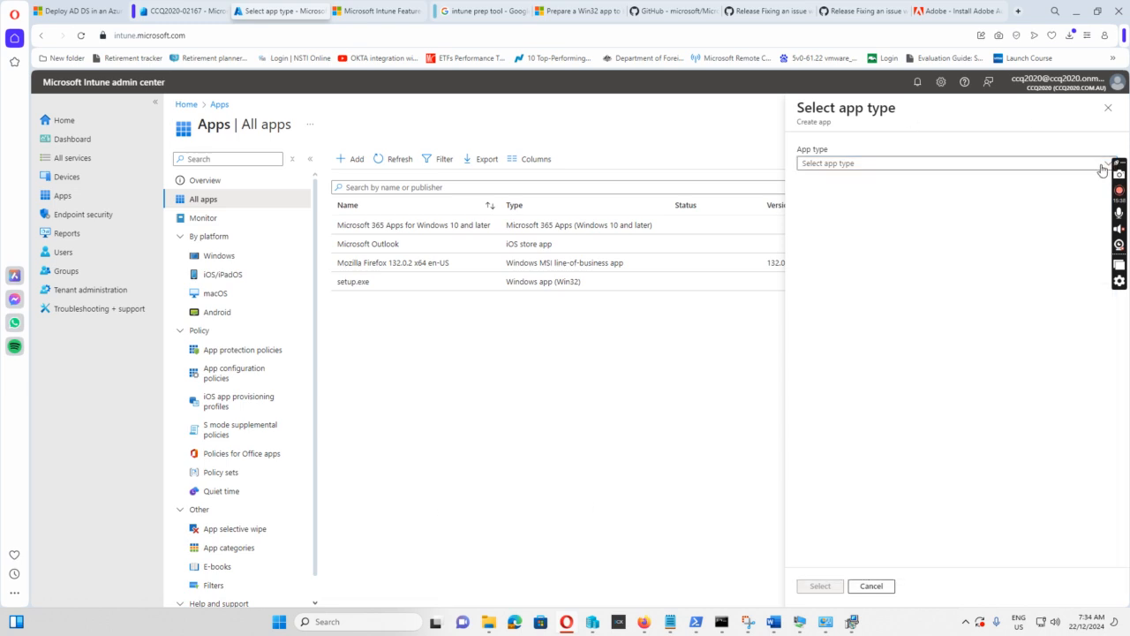
click(1102, 168)
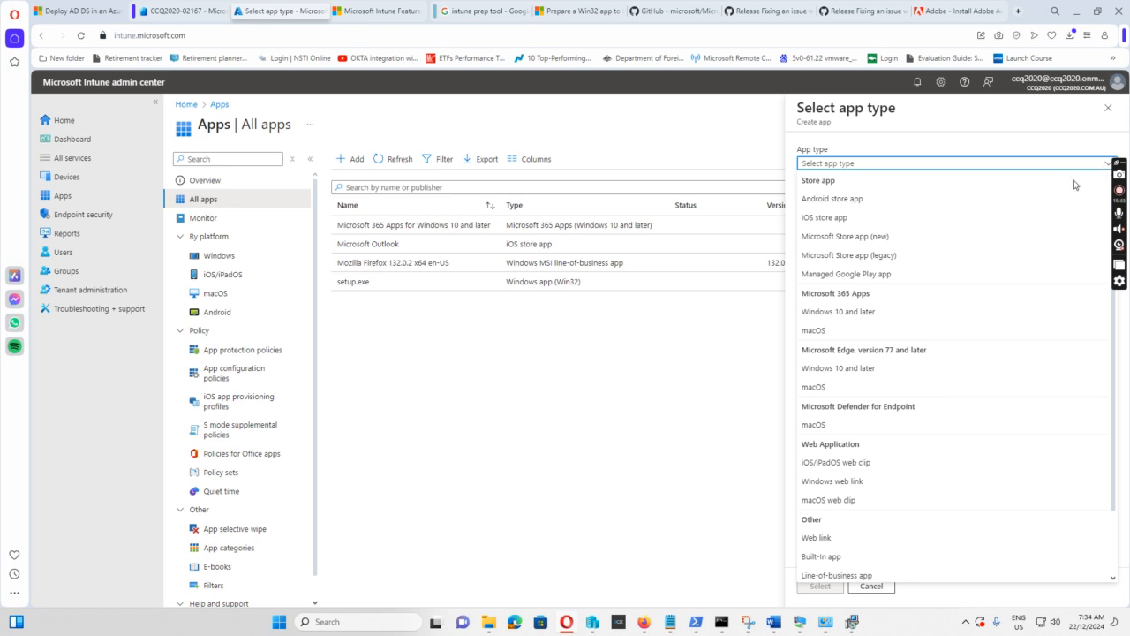
scroll(1019, 255, down, 2)
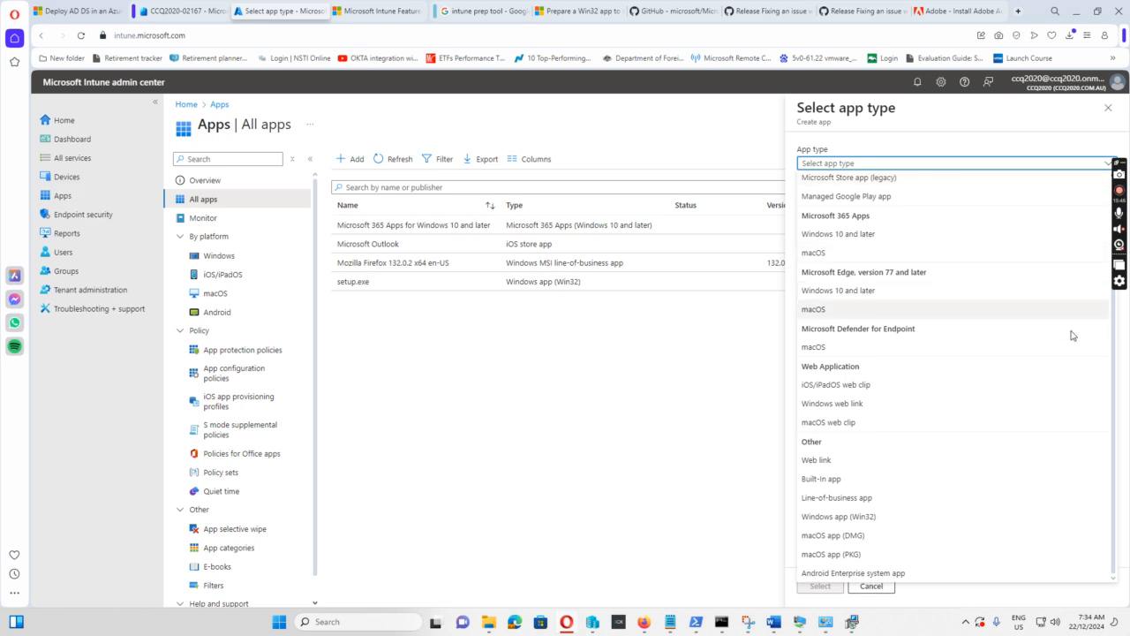
click(824, 521)
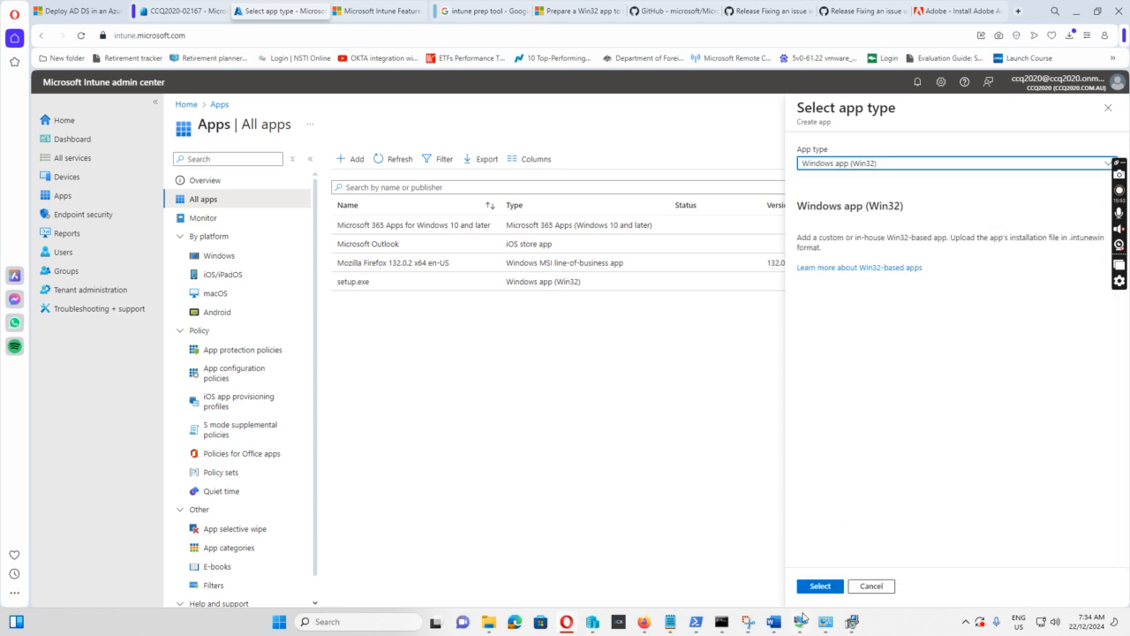
click(815, 588)
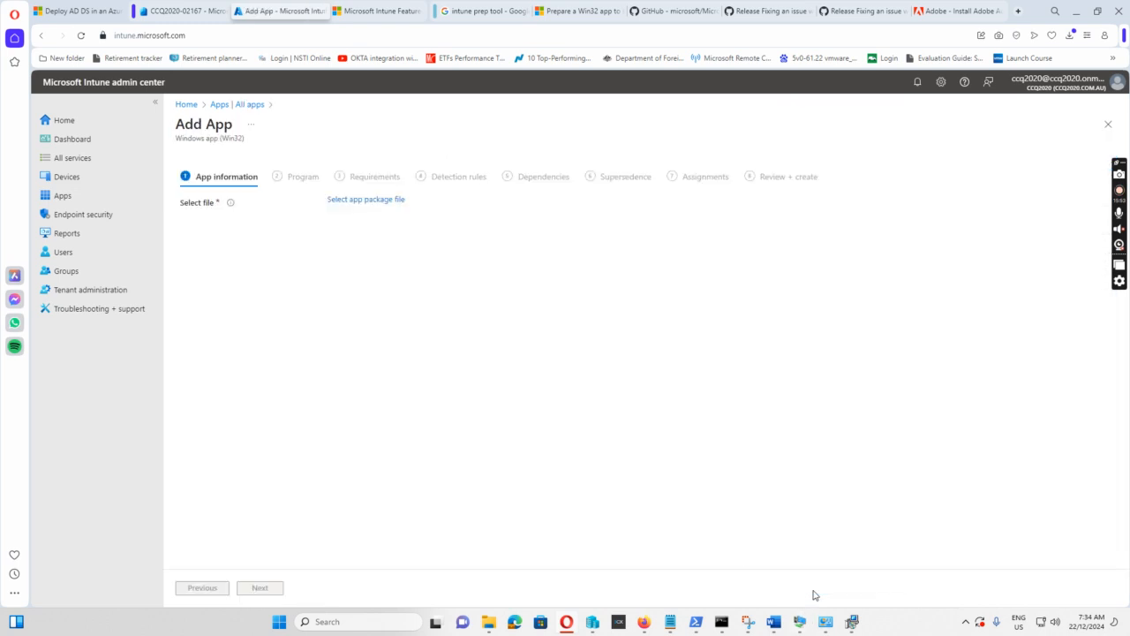
- Browse for the app package file in the Intune\output folder on New Volume (F:)
click(370, 202)
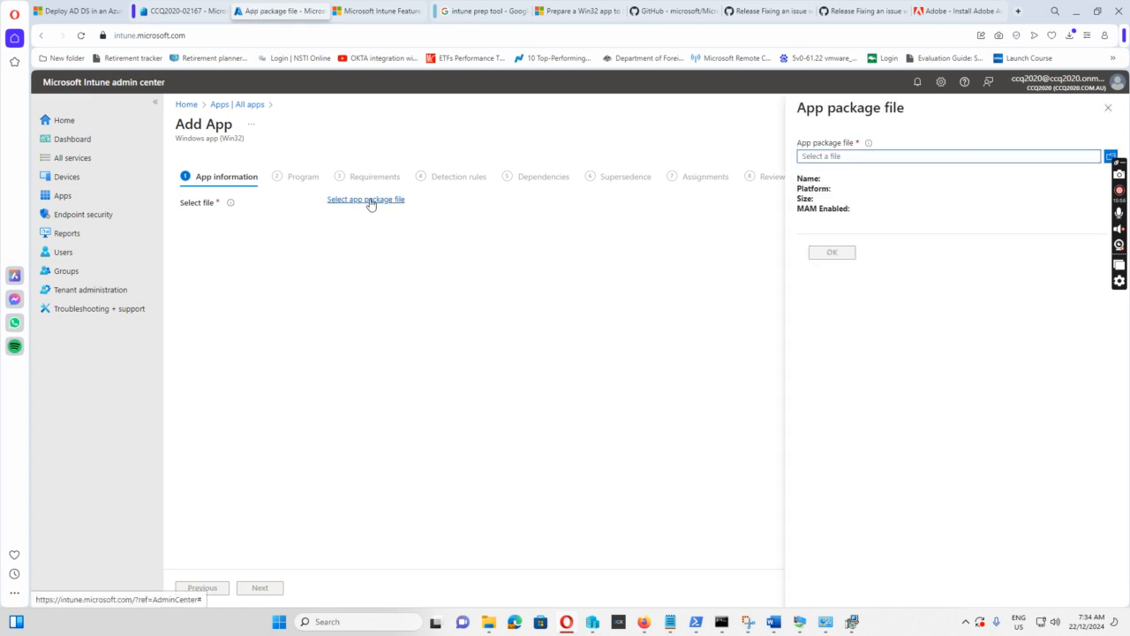
click(1110, 158)
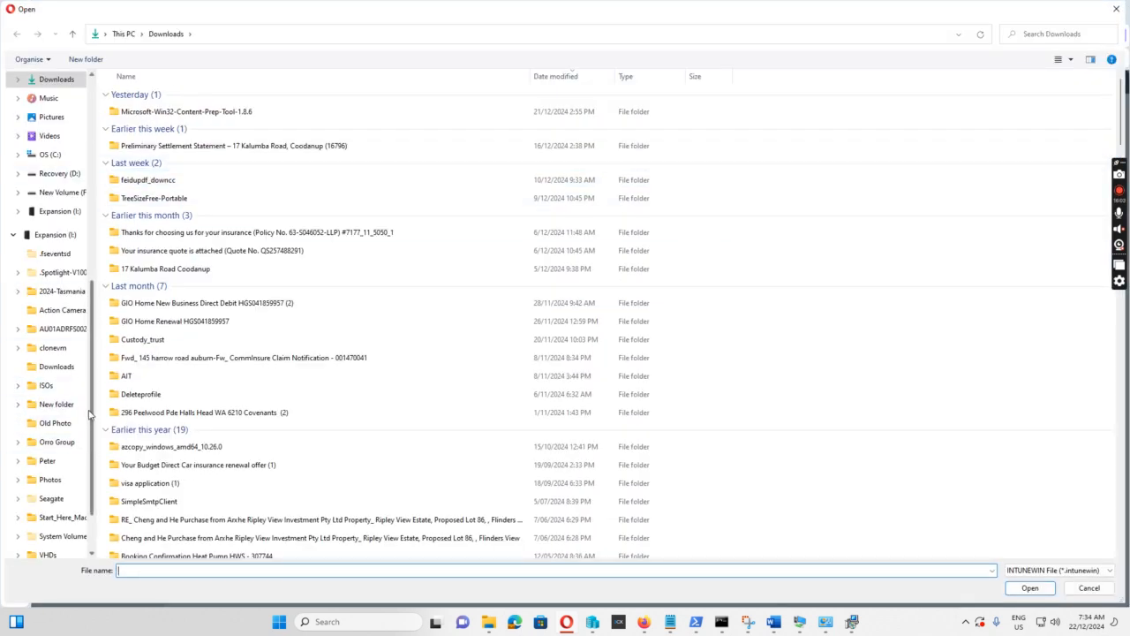
scroll(93, 415, down, 2)
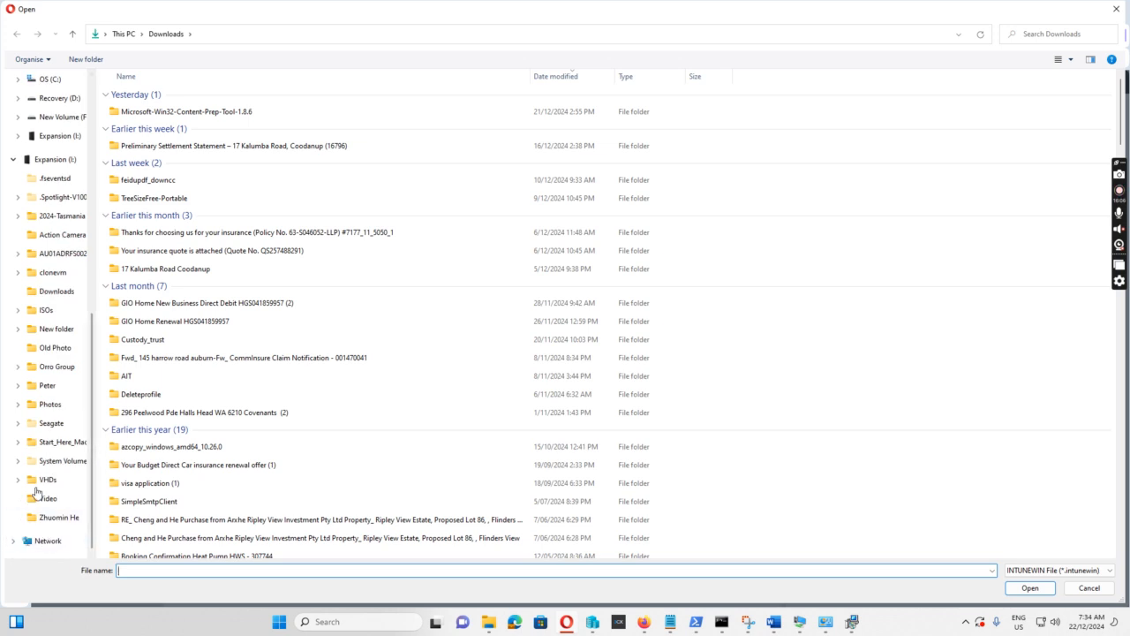
scroll(53, 219, up, 1)
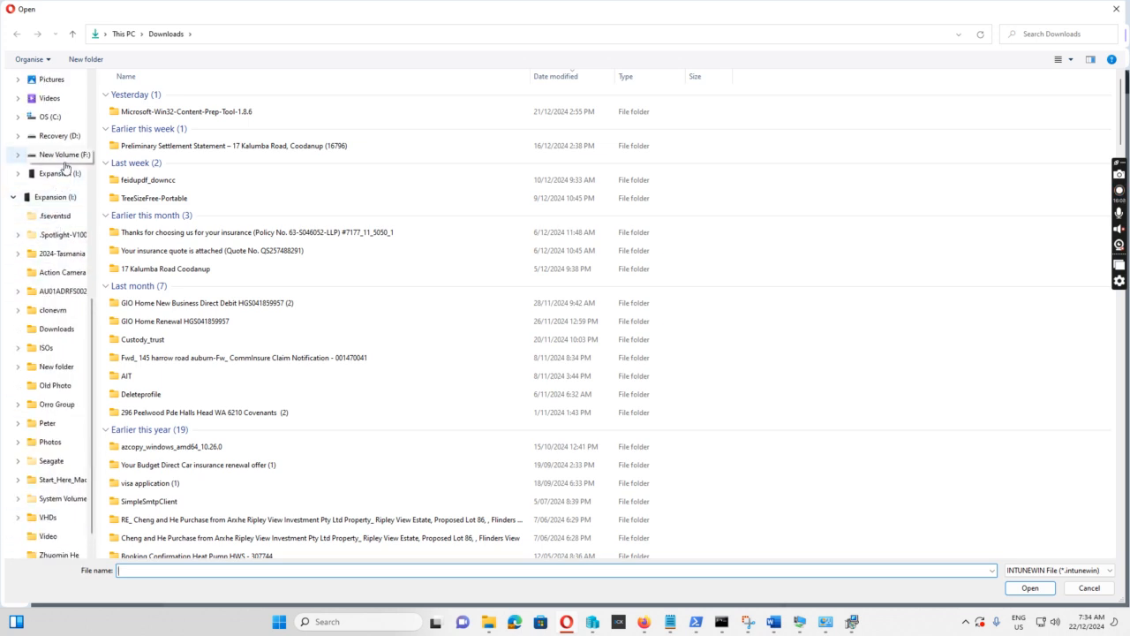
click(64, 163)
scroll(147, 261, down, 6)
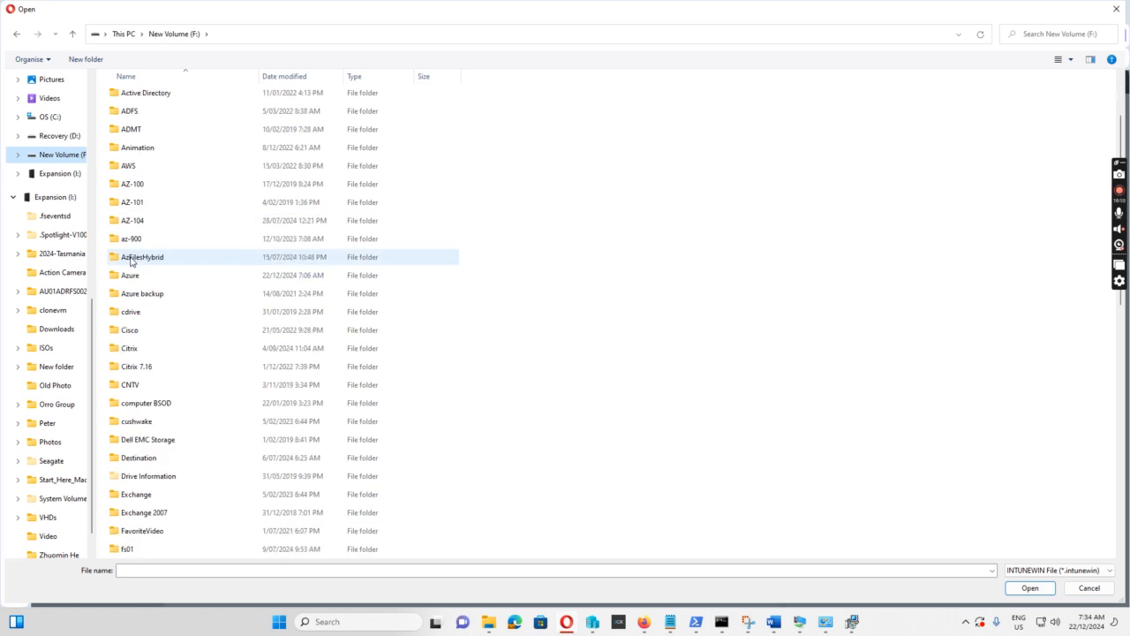
scroll(148, 261, down, 3)
scroll(146, 256, up, 1)
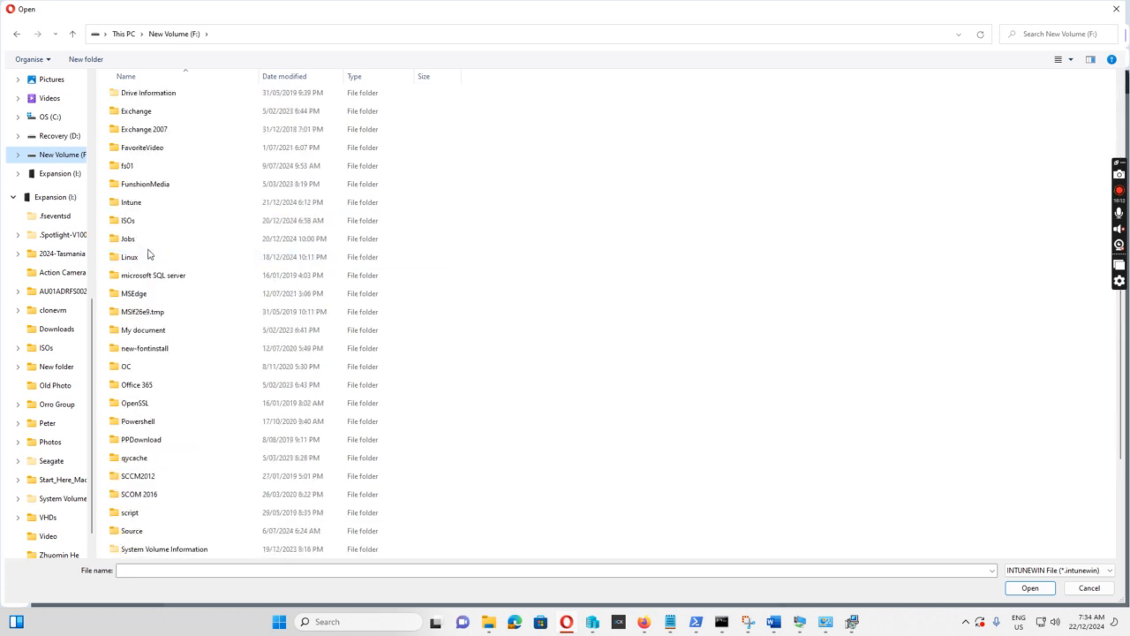
double_click(126, 205)
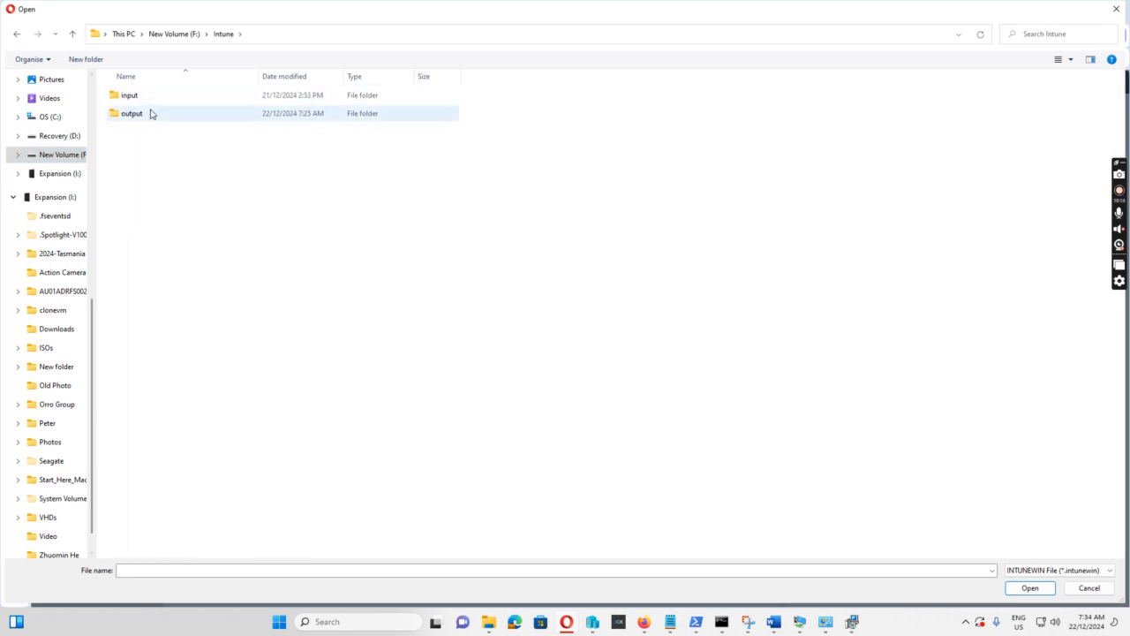
double_click(137, 114)
- Choose setup.intunewin as the app package file and accept it for the new app
click(147, 100)
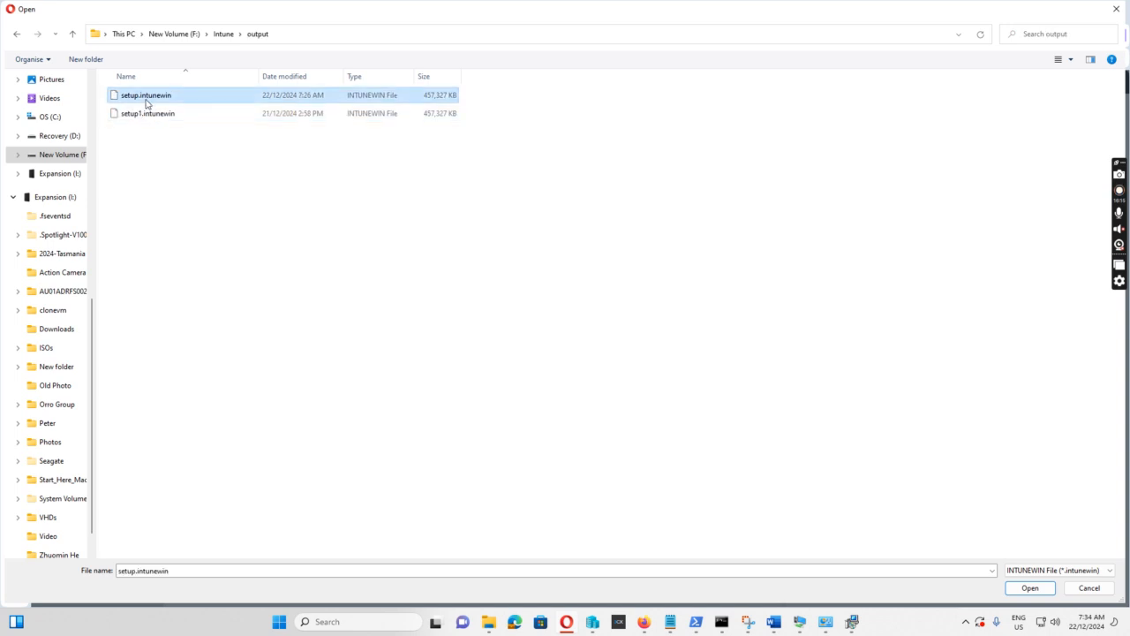
click(1029, 589)
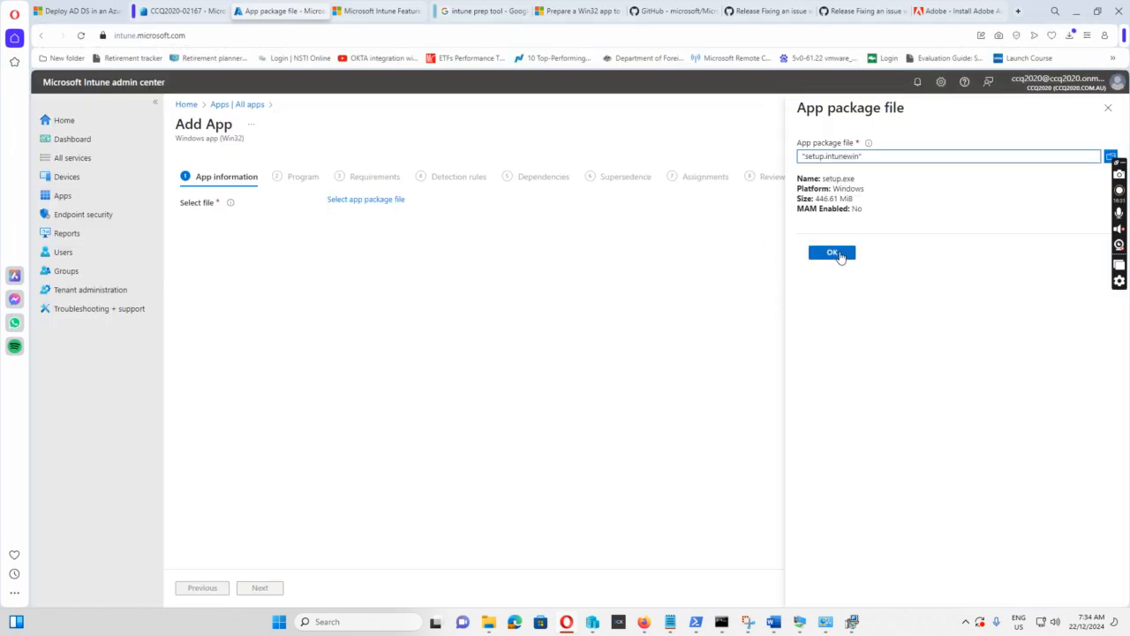
click(833, 253)
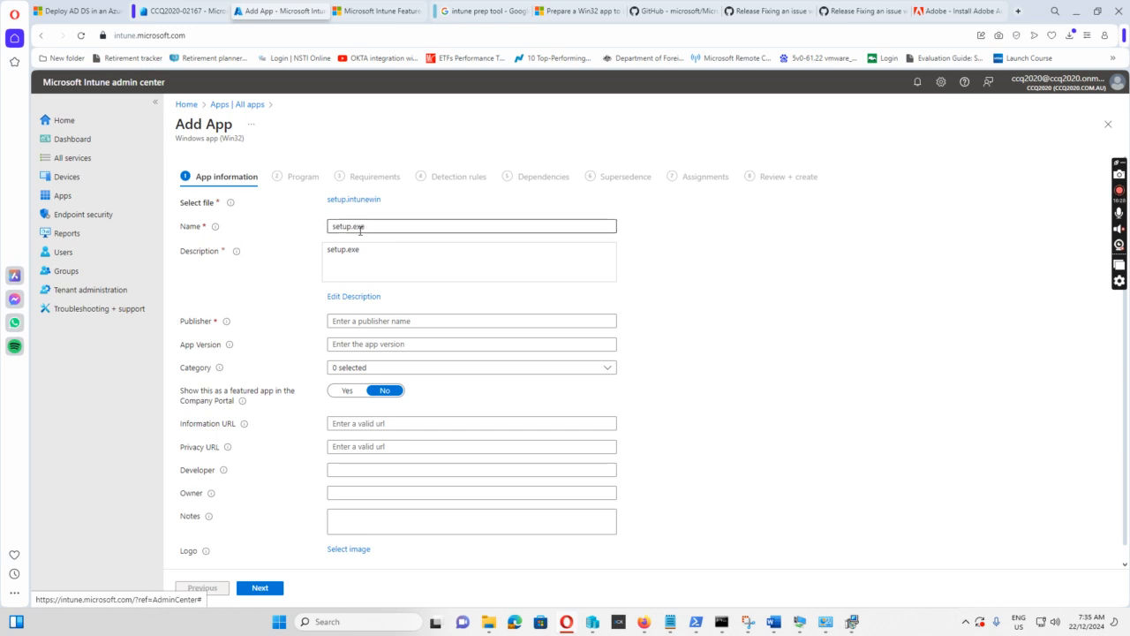
- Set the app's publisher to Adobe and upload the downloaded Untitled.png as its logo
click(375, 322)
text(Adobe)
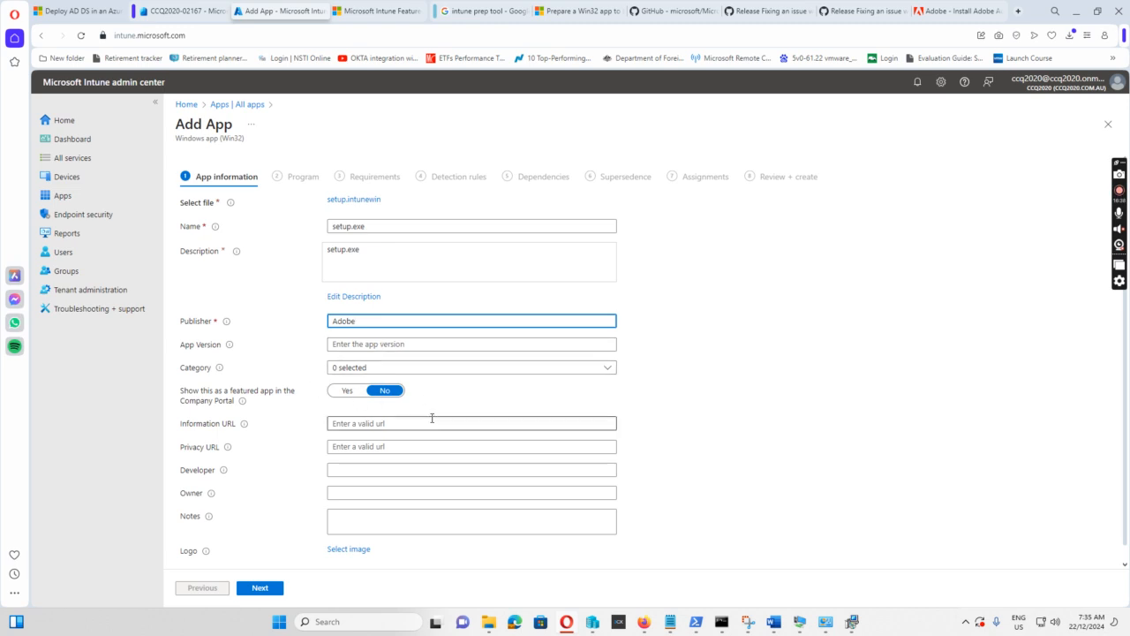
click(349, 550)
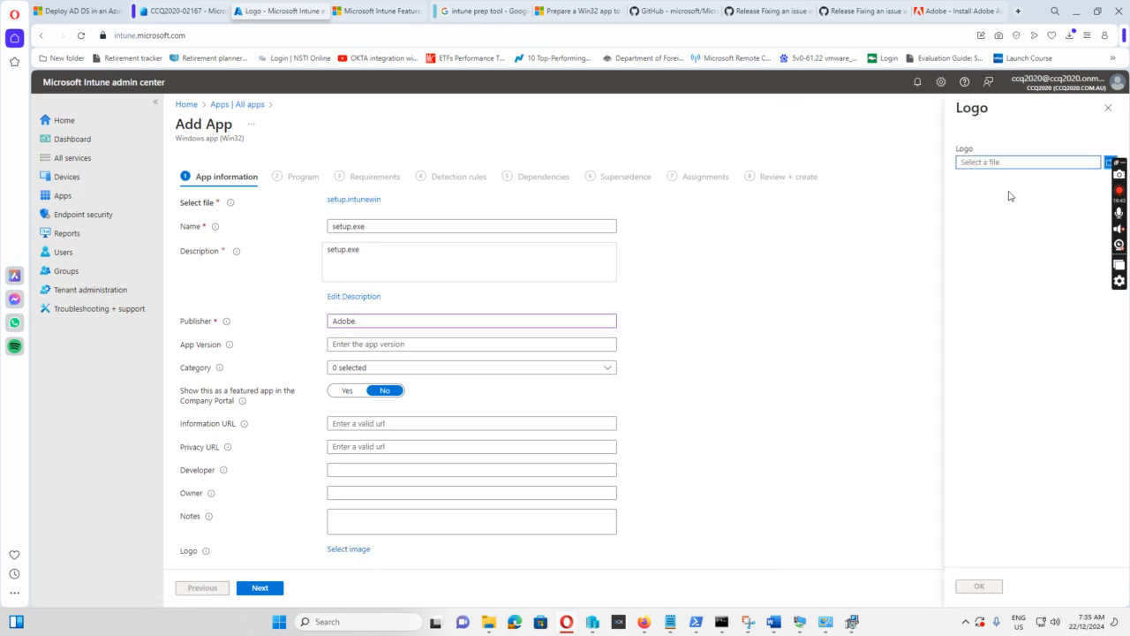
click(1109, 164)
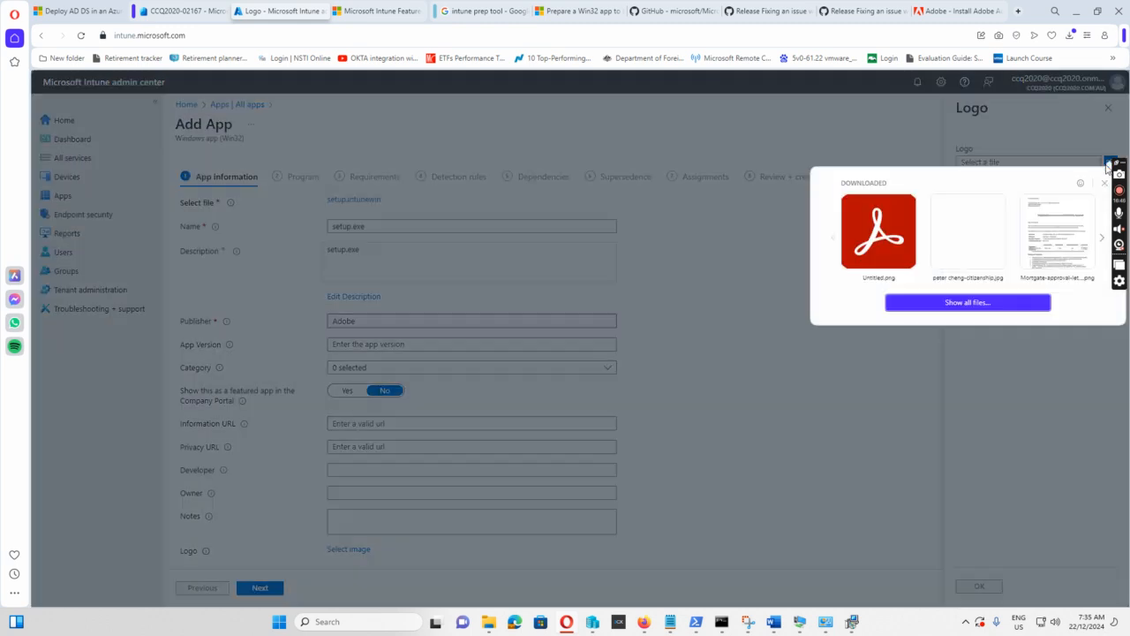
click(869, 229)
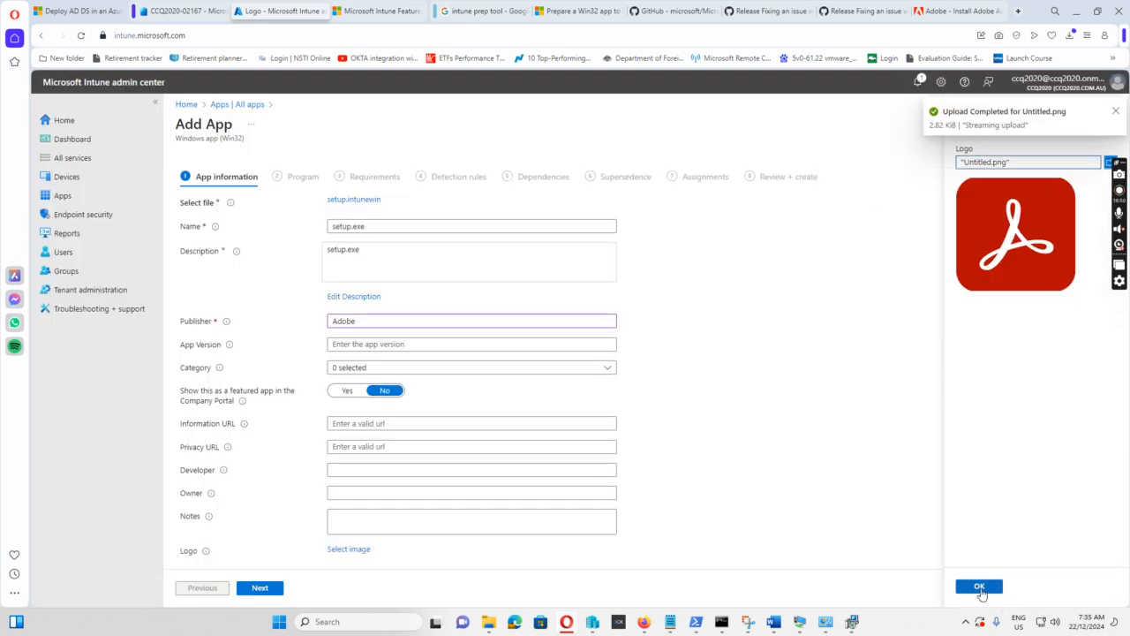
click(980, 587)
scroll(492, 410, down, 2)
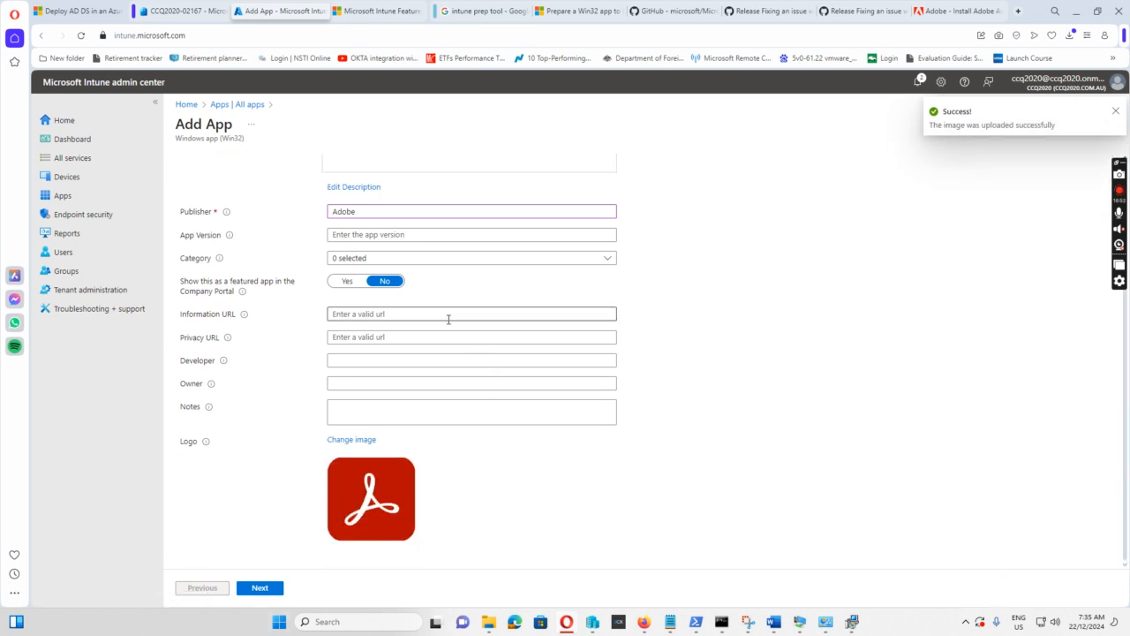
scroll(448, 320, up, 3)
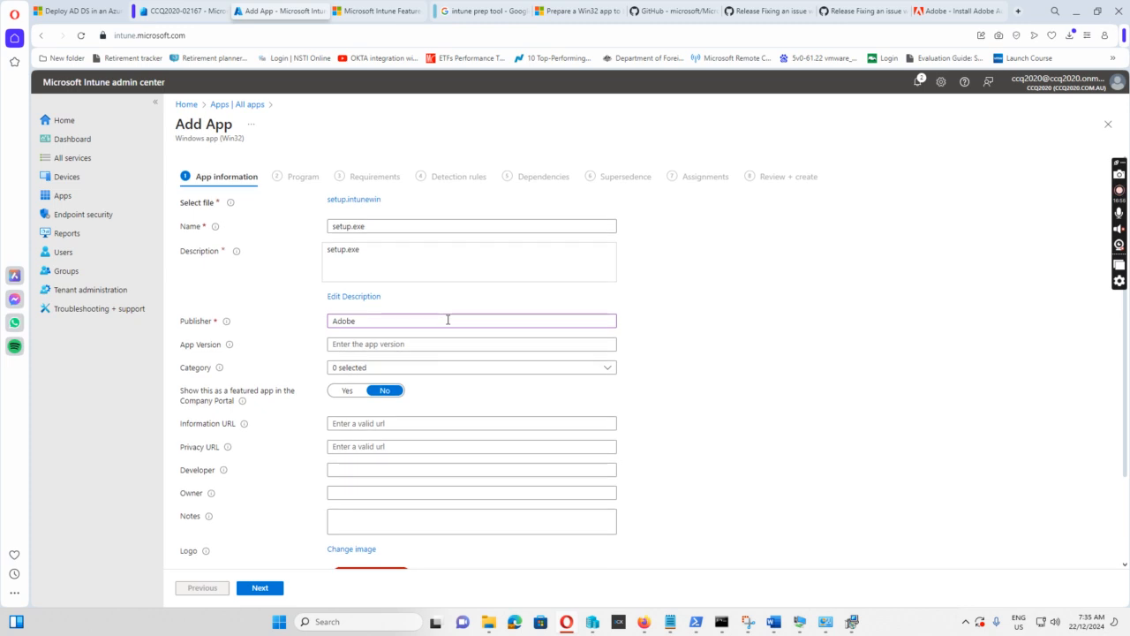
- Replace the app's description with "Adobe Reader installation"
scroll(434, 315, down, 1)
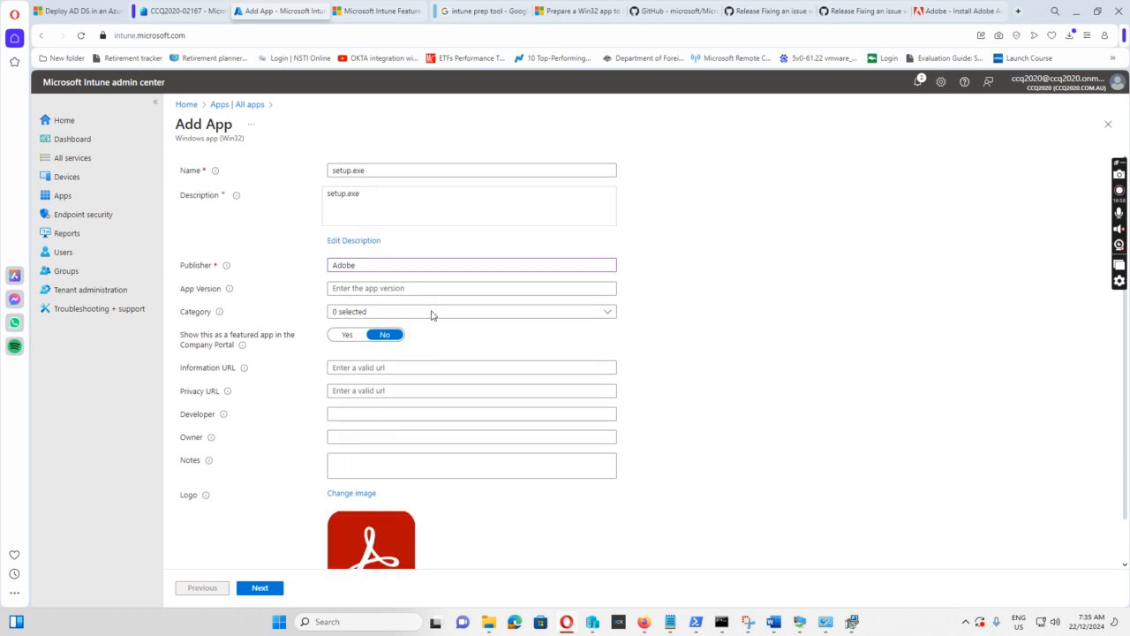
drag(384, 198, 276, 195)
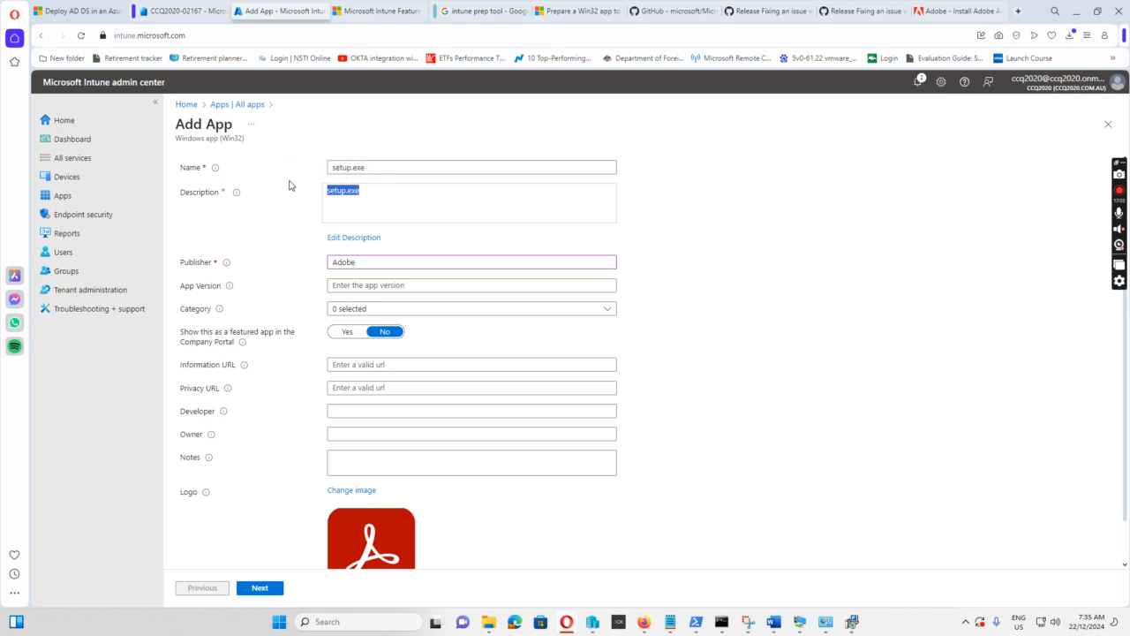
drag(389, 199, 297, 202)
scroll(375, 228, down, 1)
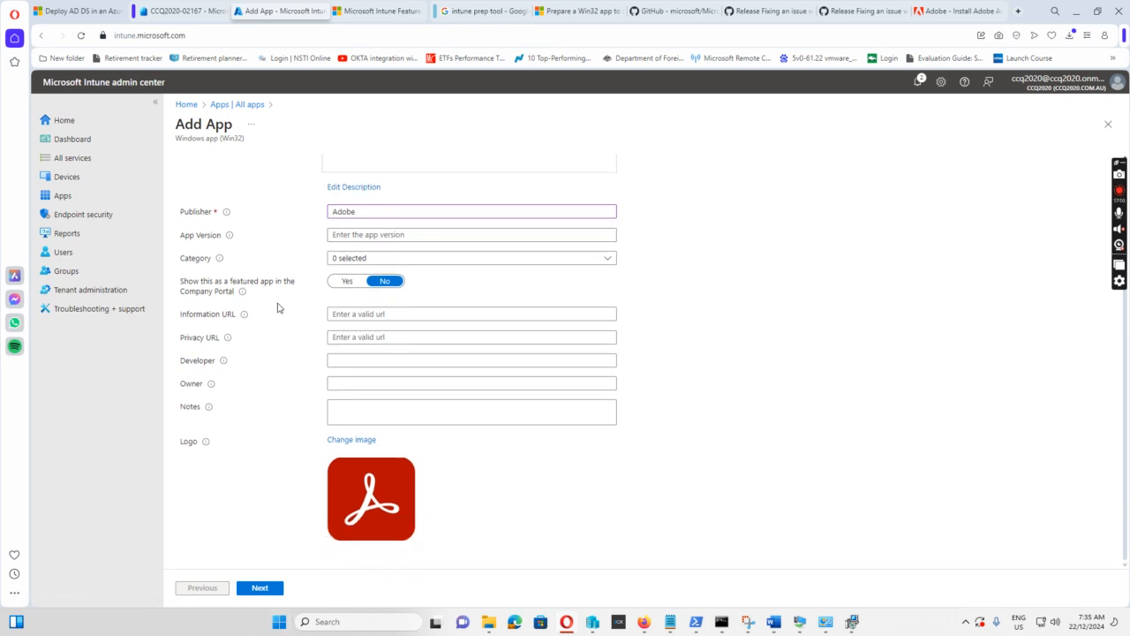
scroll(424, 283, up, 2)
click(379, 255)
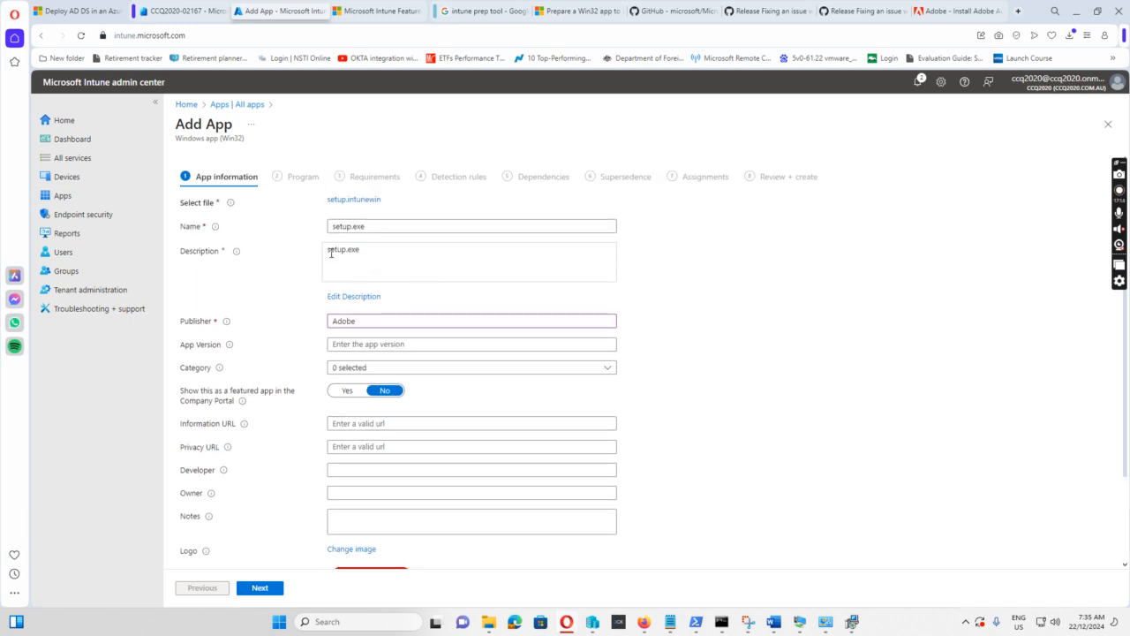
click(352, 297)
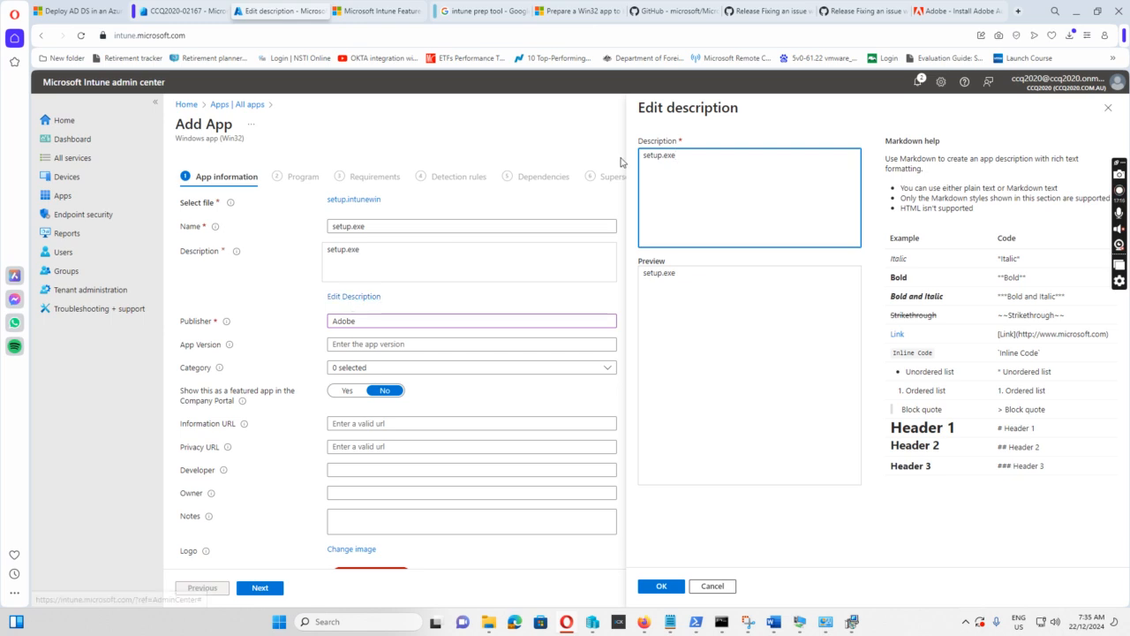
drag(682, 160, 605, 155)
text(Ad)
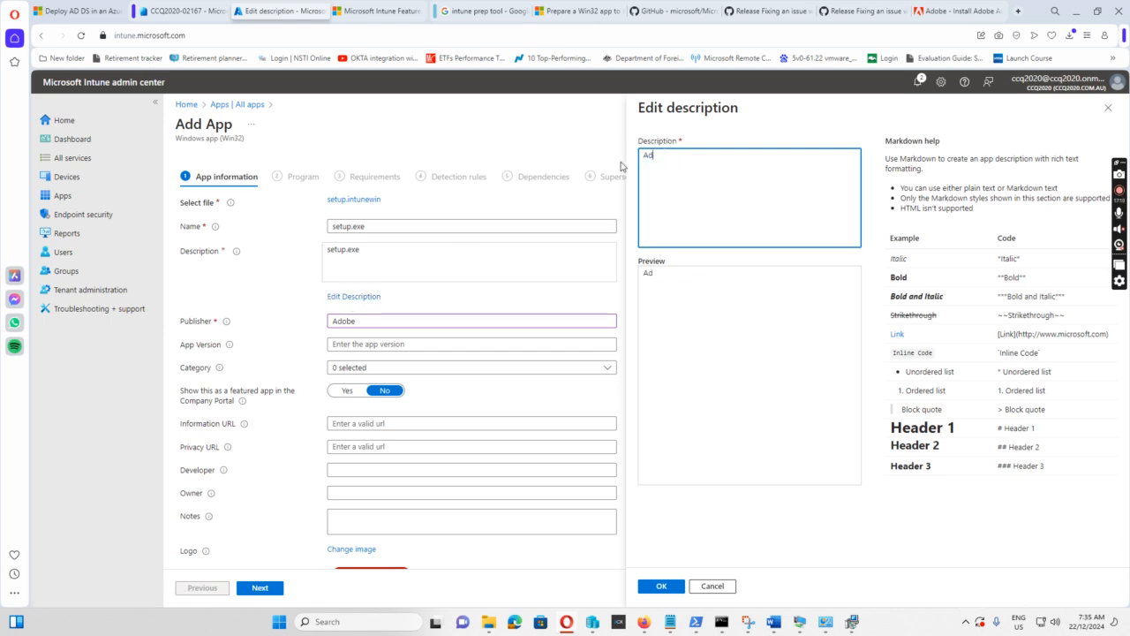
text(obe Reader installation)
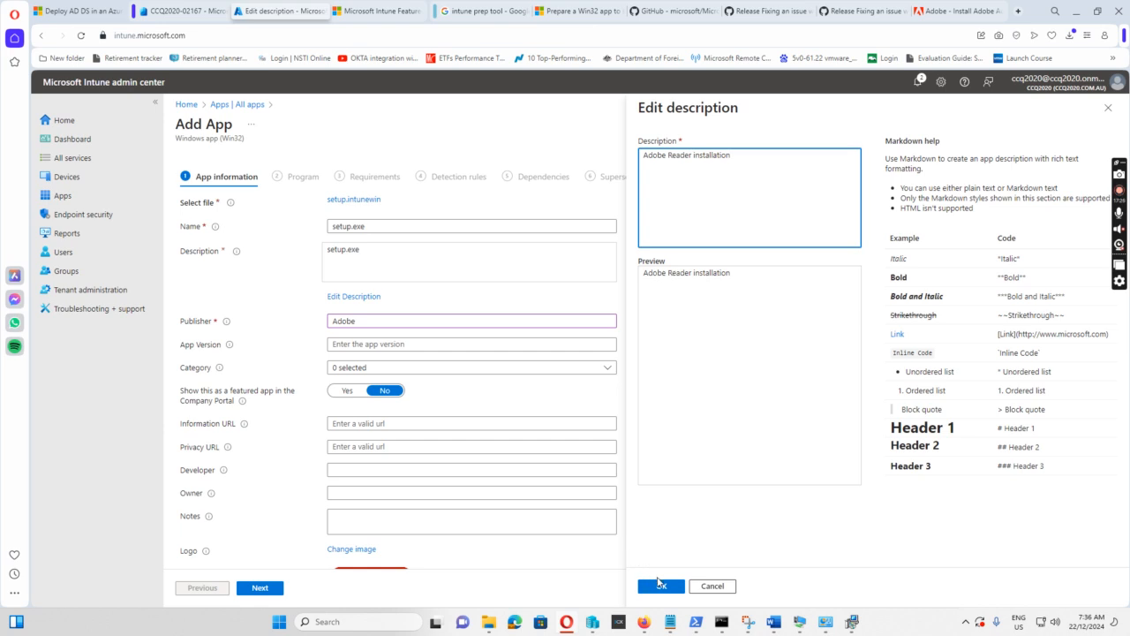
click(668, 600)
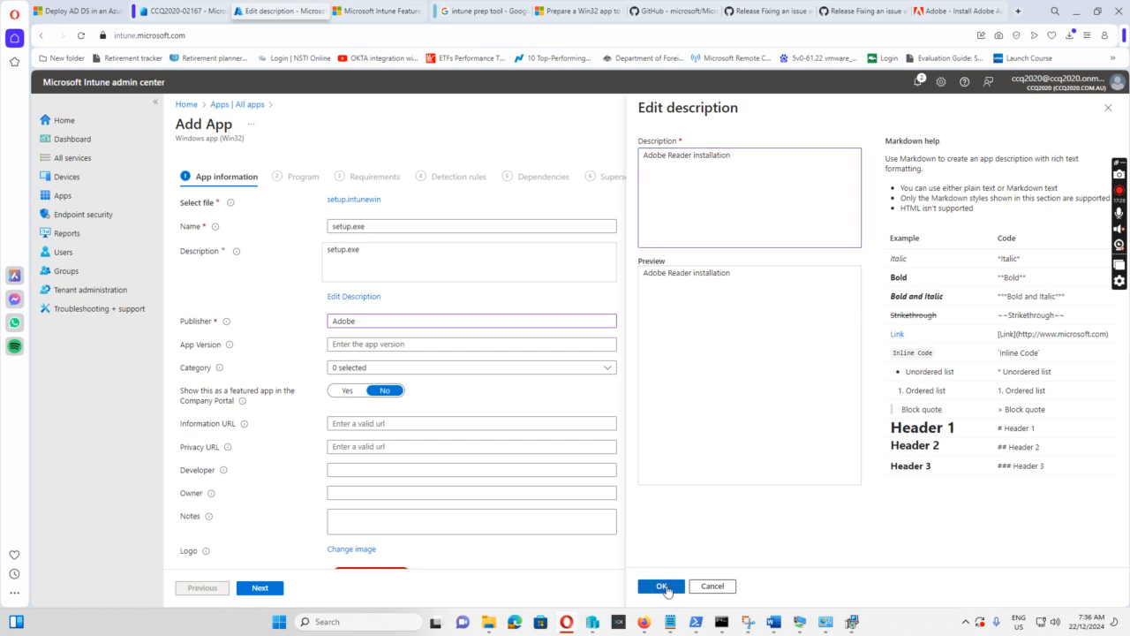
click(664, 587)
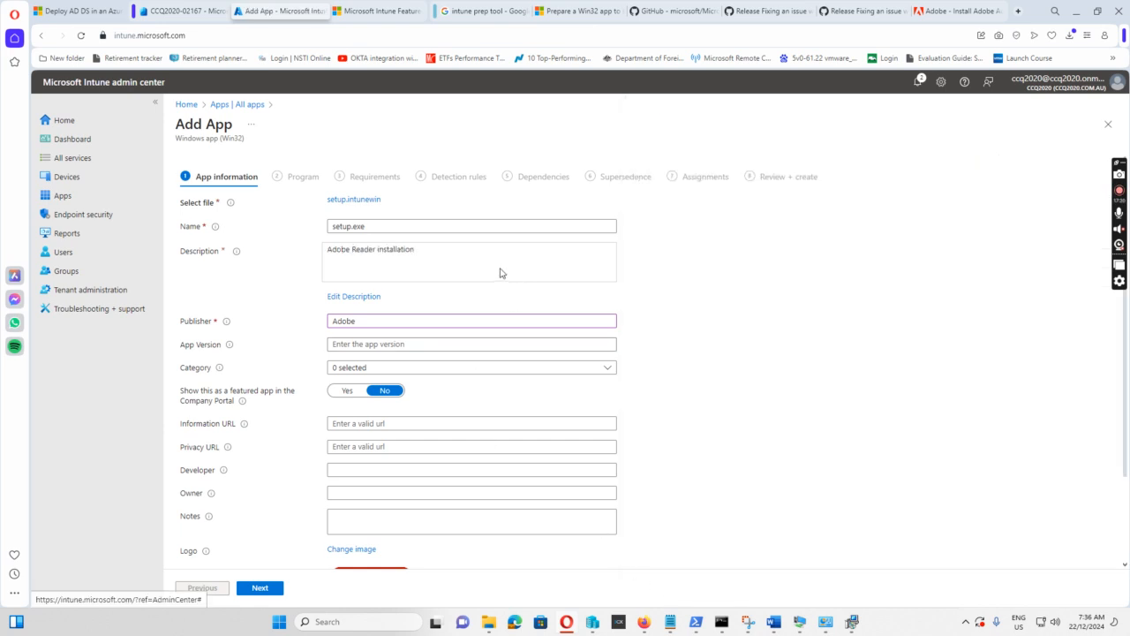
- Complete the app information stage and continue to the Program settings
scroll(422, 355, down, 1)
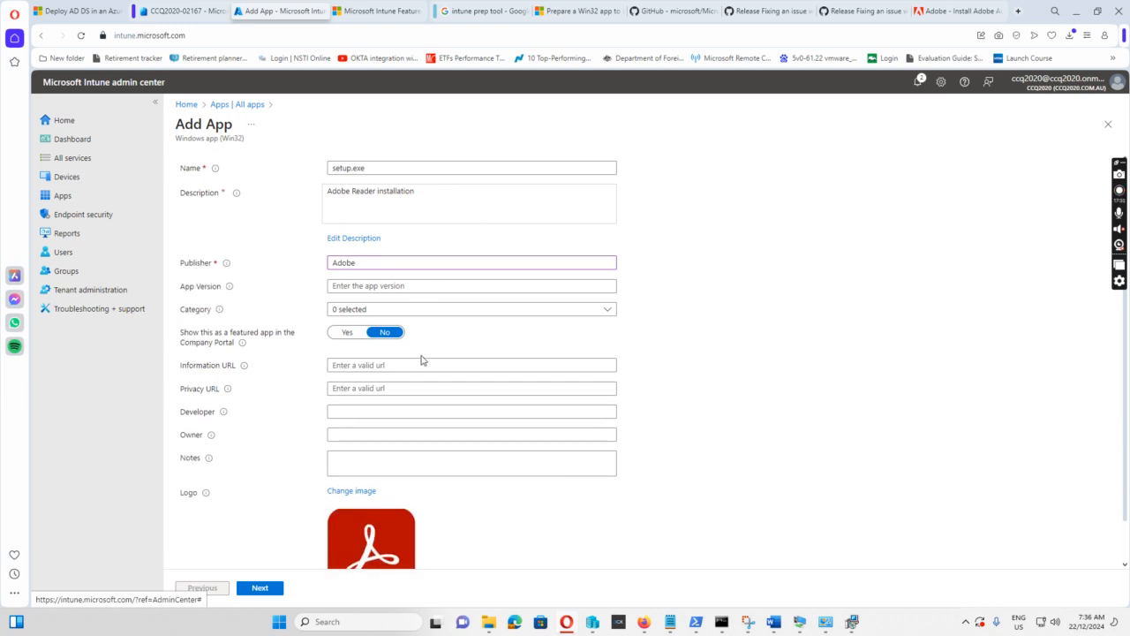
scroll(438, 360, down, 1)
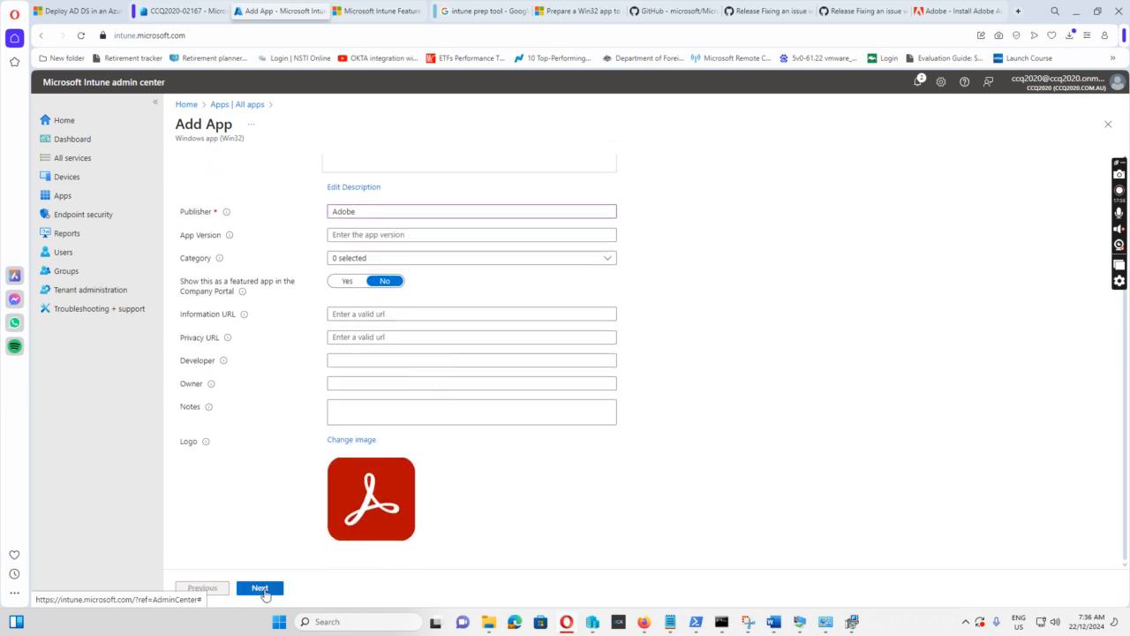
click(260, 588)
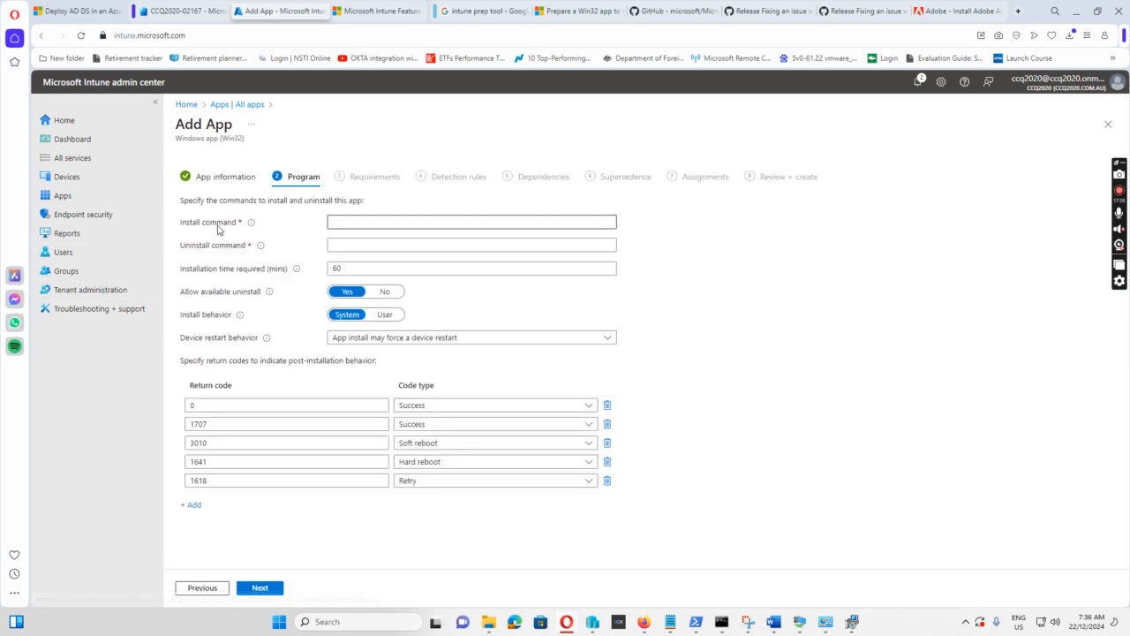
- Place the browser beside the Snipping Tool capture and enter the install command "setup.exe /sAll /rs /msi_EULA_ACCEPT=YES"
click(367, 223)
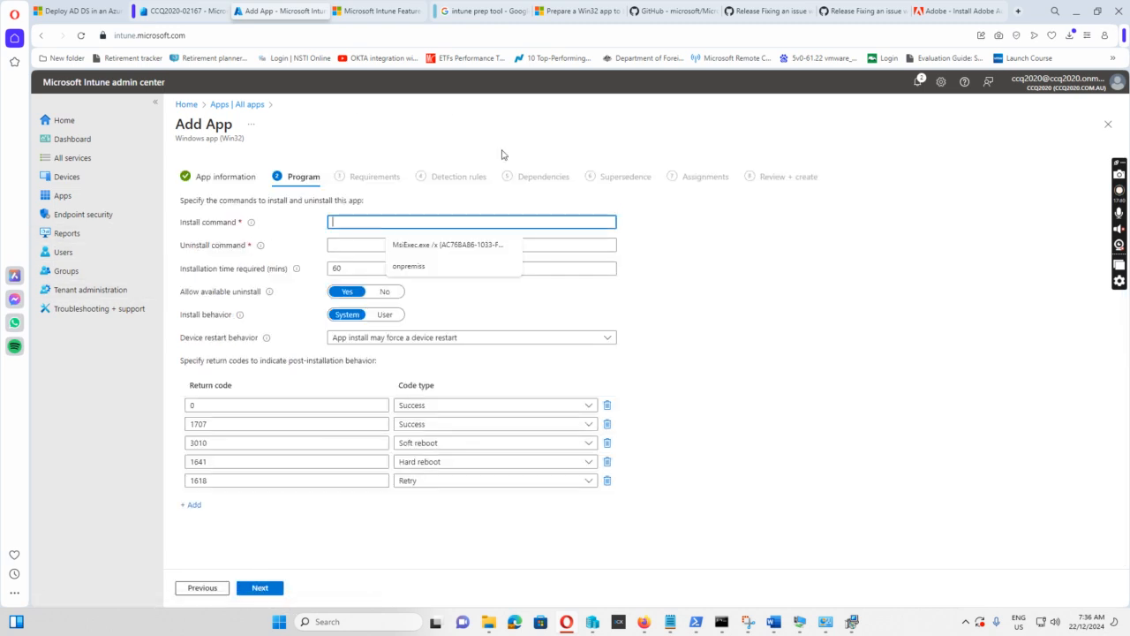
drag(1040, 17, 843, 243)
drag(787, 220, 426, 53)
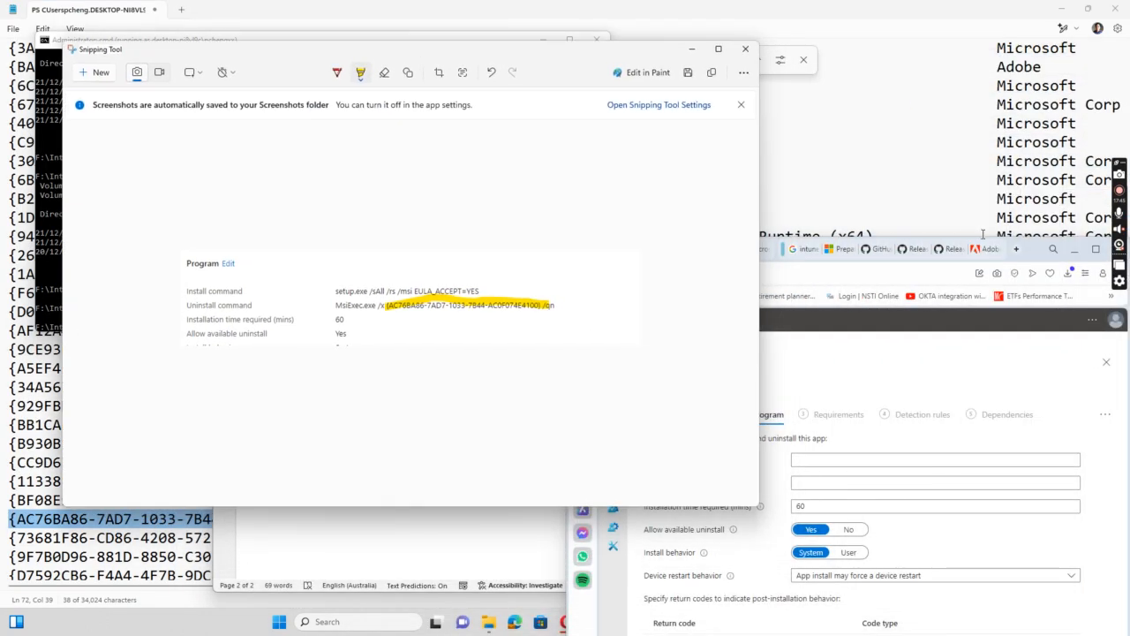
click(851, 460)
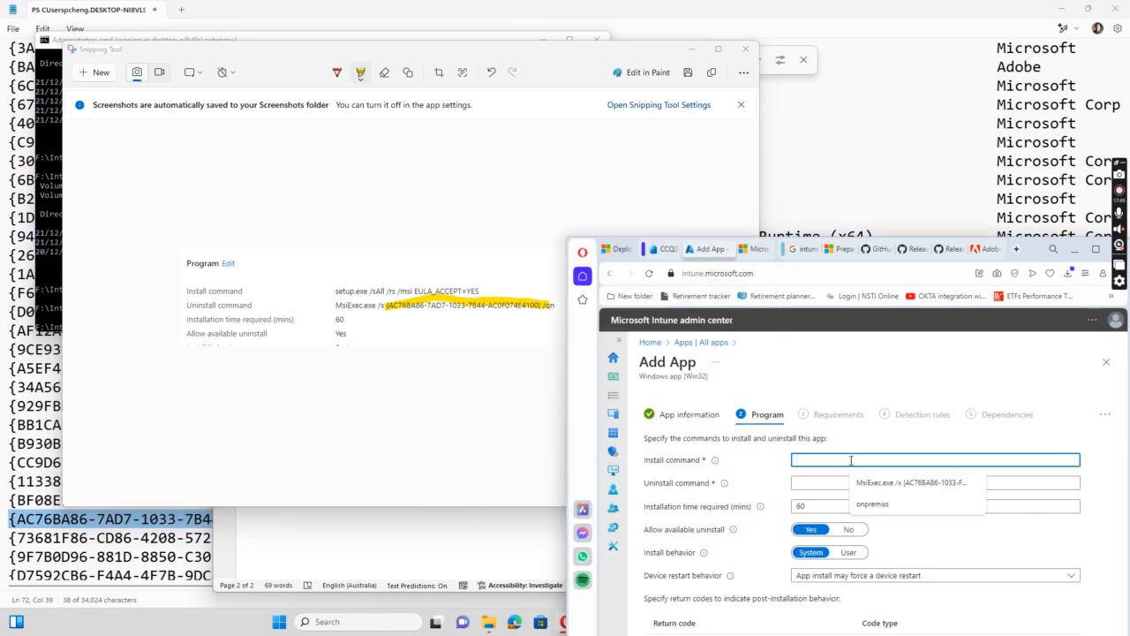
text(se)
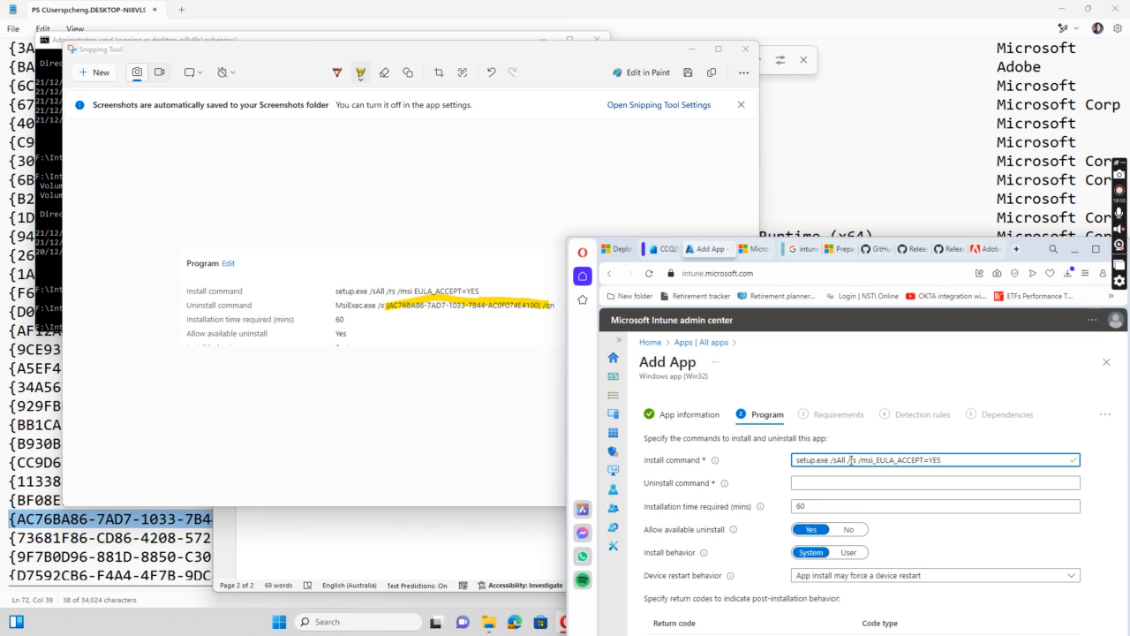
- Begin the uninstall command with "MsiExec.exe /x {" and move the browser window aside
click(803, 483)
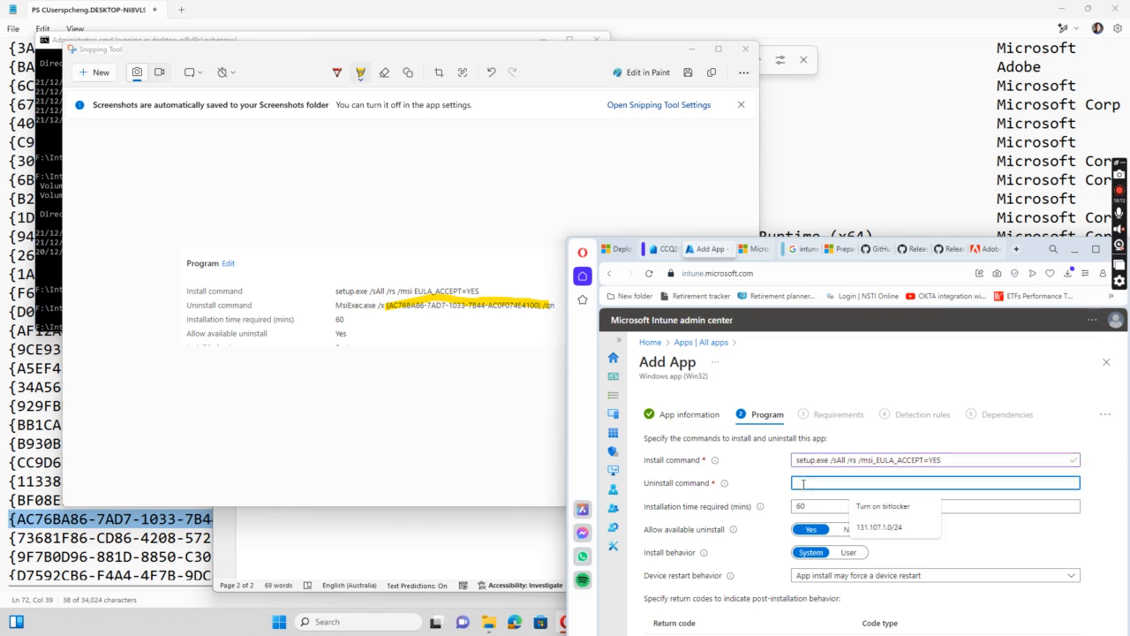
text(MsiExec.exe /x {)
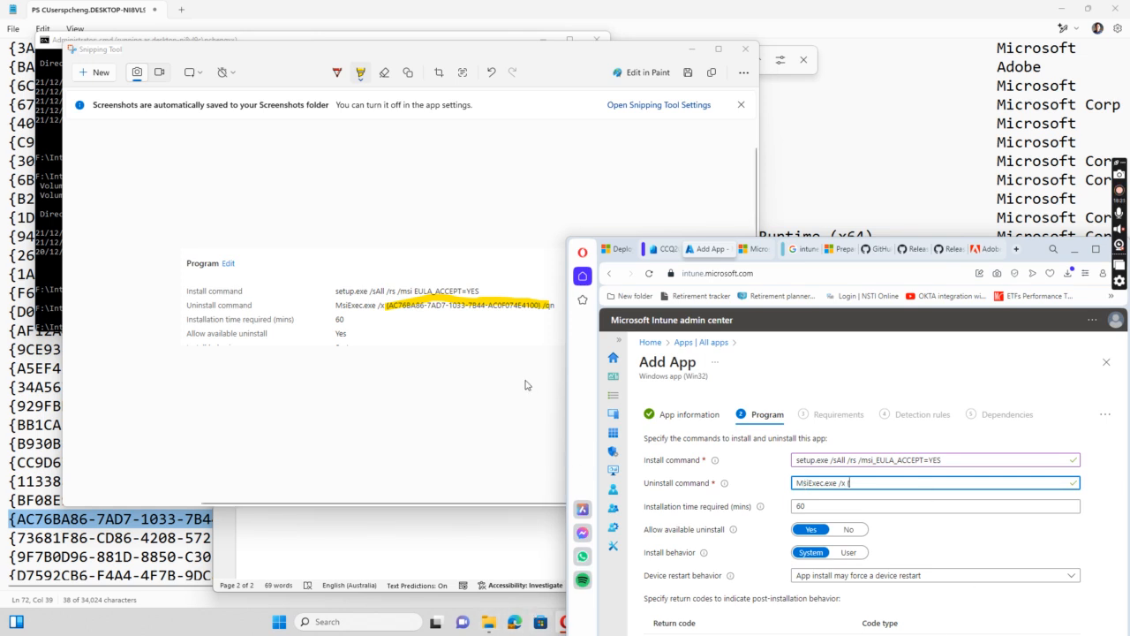
drag(1028, 251, 539, 131)
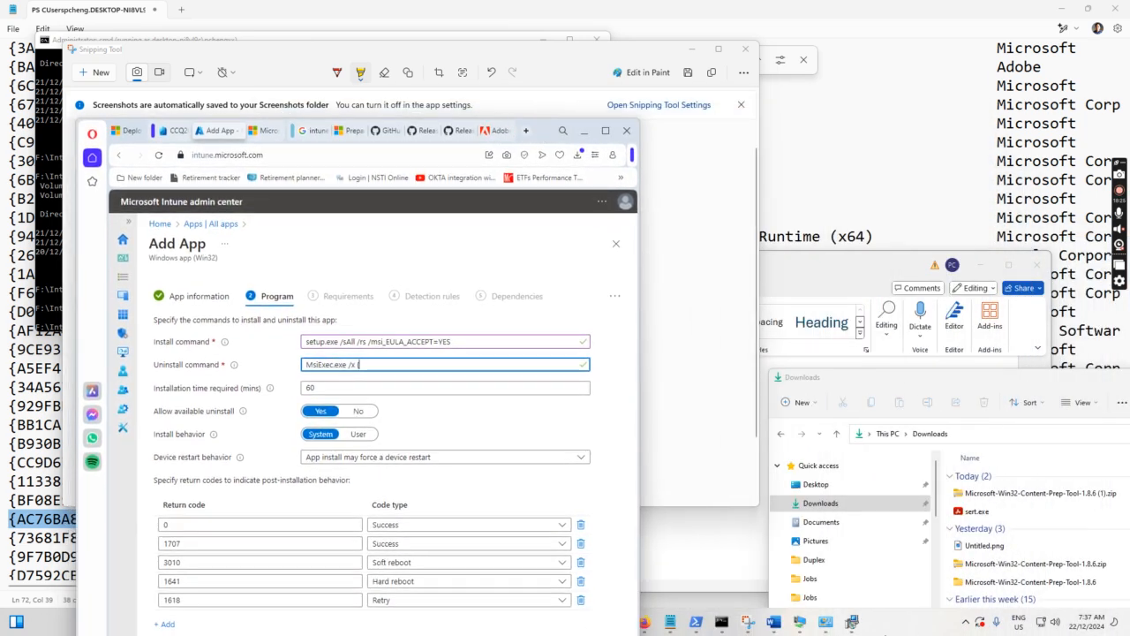
- Switch to the Word document "Adobe reader installation via intune" and copy the product code {AC76BA86-7AD7-1033-7B44-AC0F074E4100}
click(774, 622)
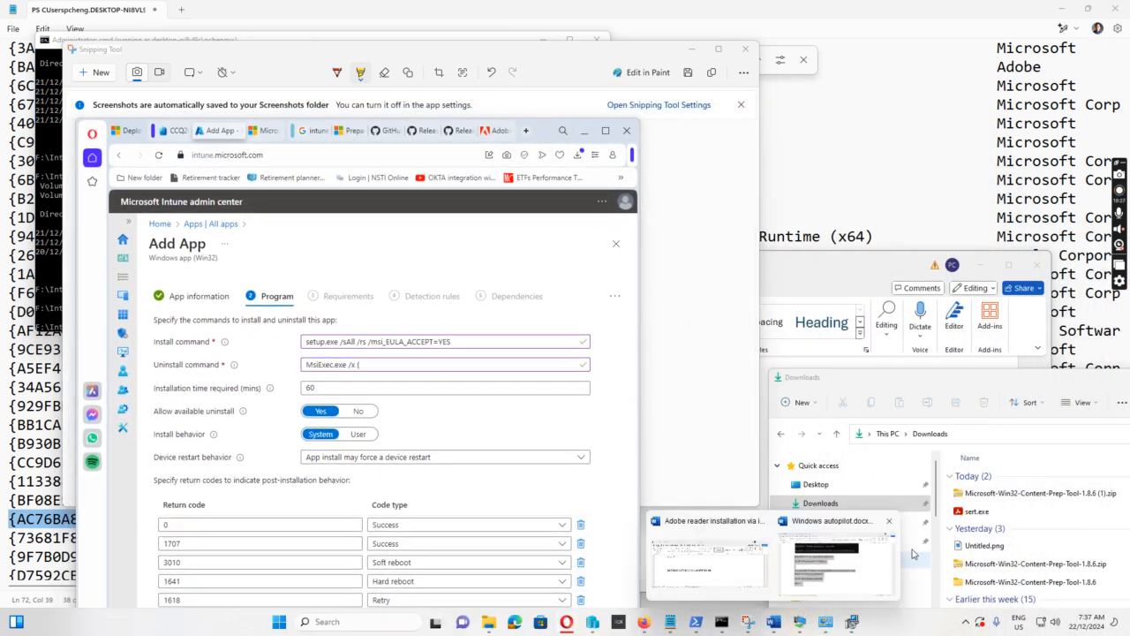
click(694, 538)
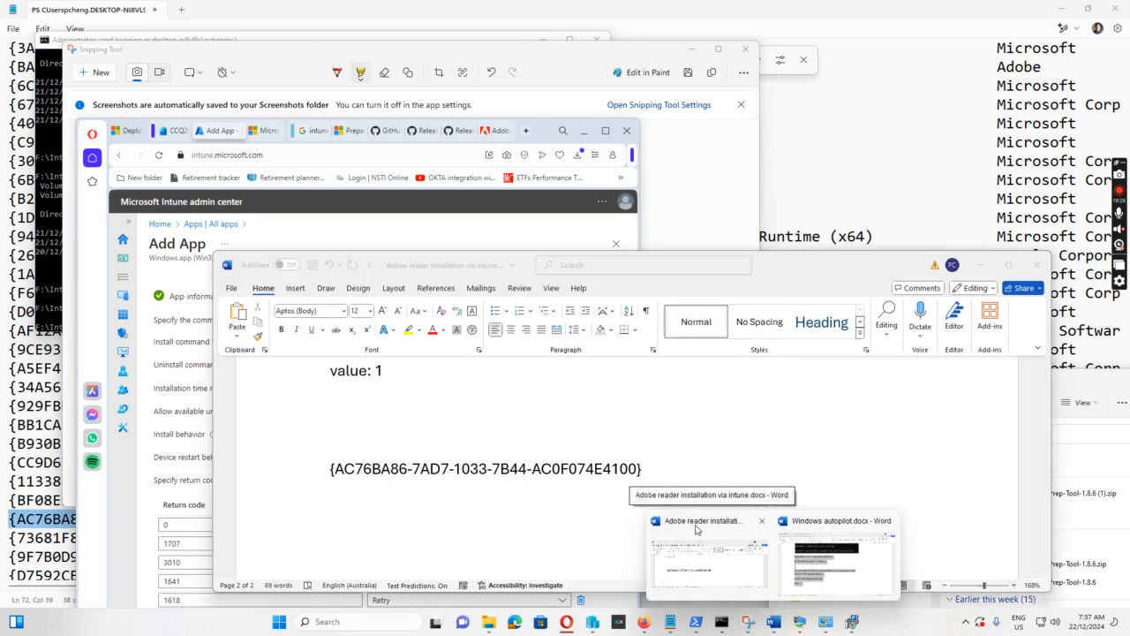
drag(647, 469, 328, 488)
key(ctrl+c)
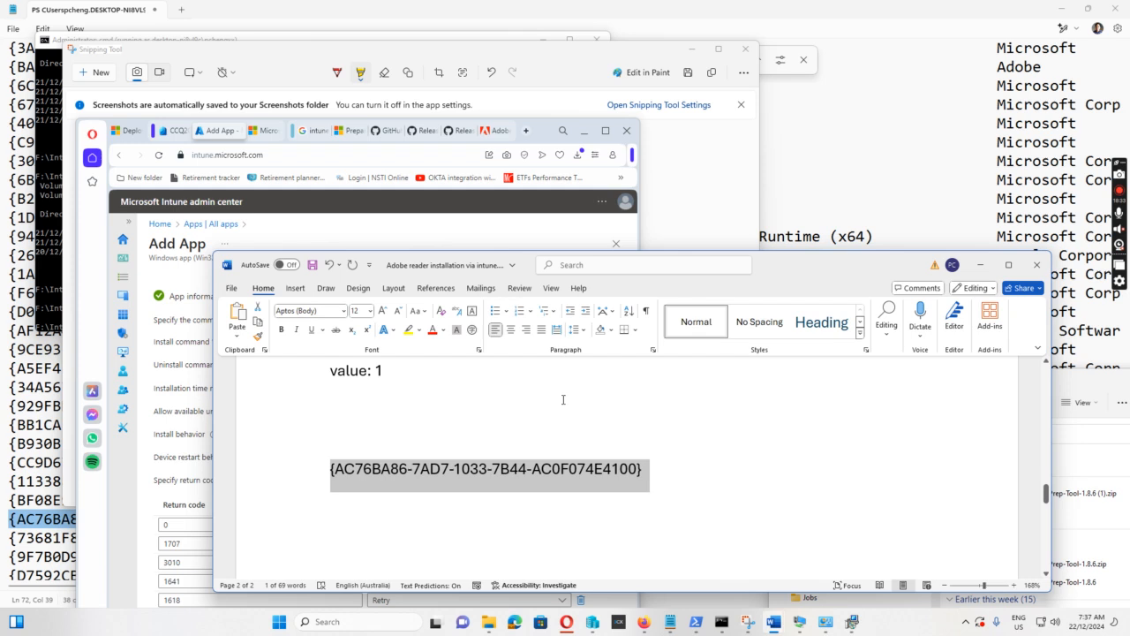
- Back in Intune, complete the uninstall command as "MsiExec.exe /x {AC76BA86-7AD7-1033-7B44-AC0F074E4100}" and continue to the Requirements stage
drag(768, 281, 1076, 399)
click(367, 364)
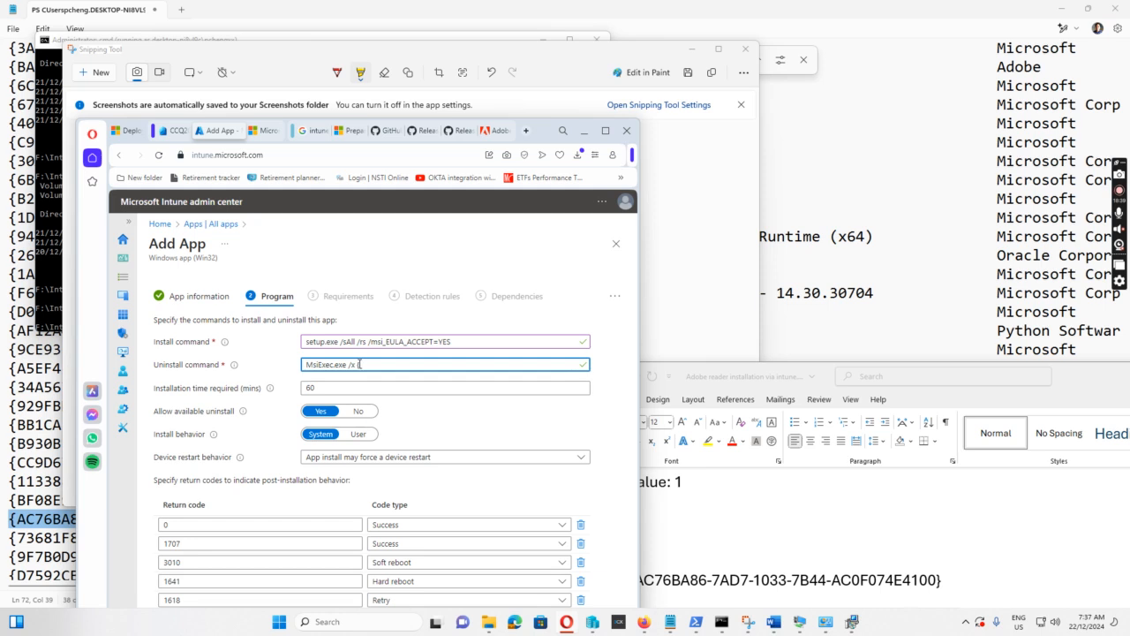
key(ctrl+v)
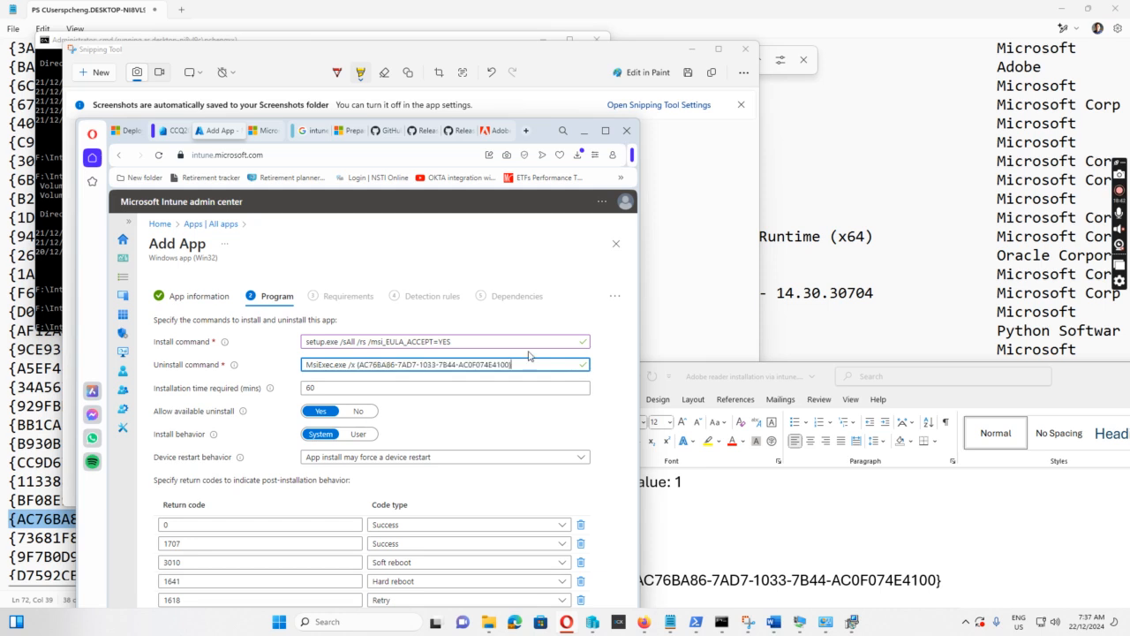
drag(580, 133, 994, 58)
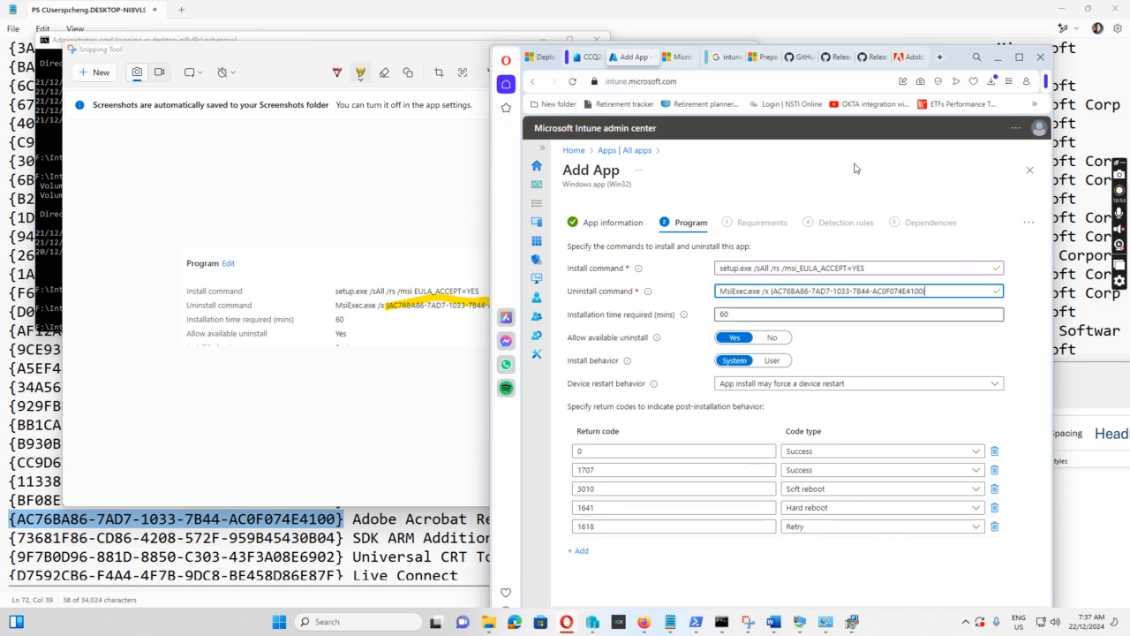
click(1021, 59)
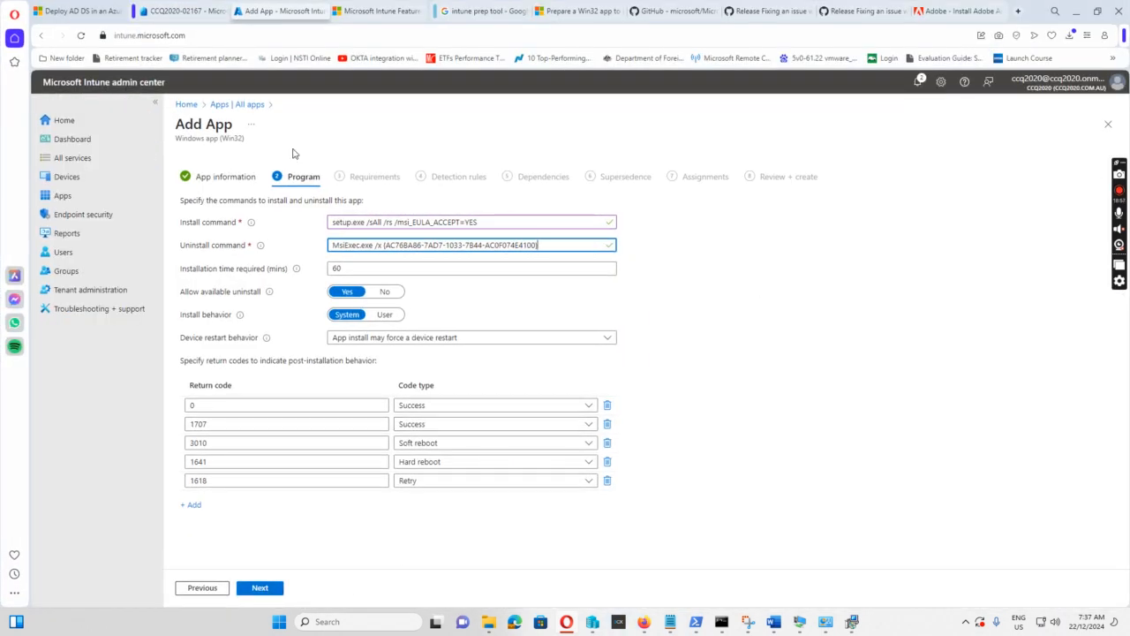
click(260, 588)
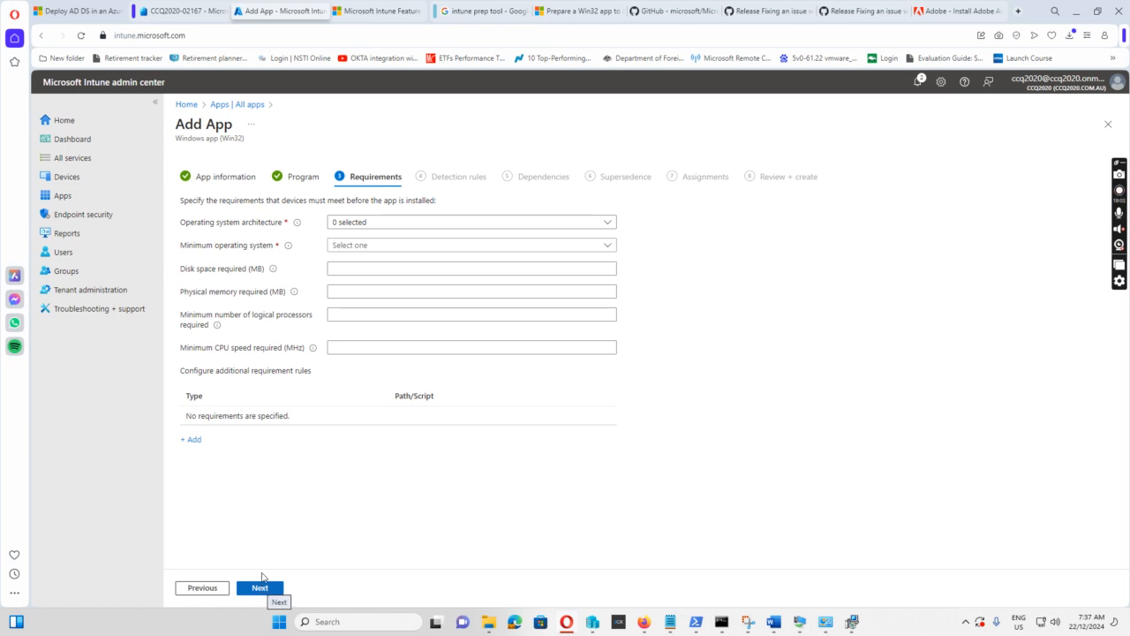
- Require a 64-bit operating system architecture and at least Windows 10 1607, and continue to the Detection rules stage
click(608, 222)
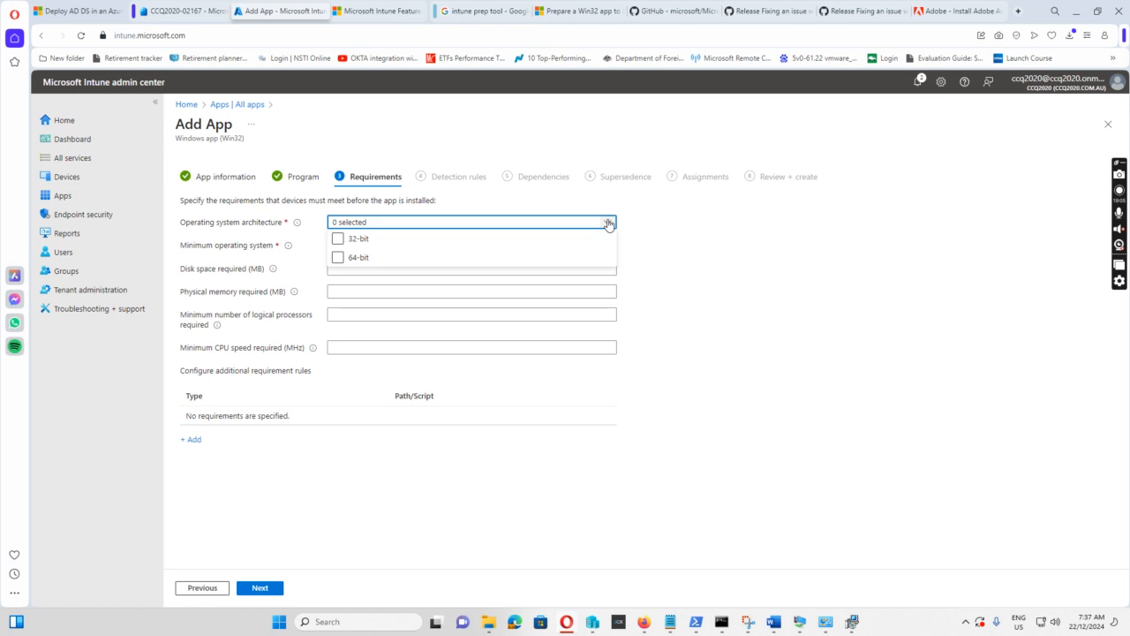
click(338, 258)
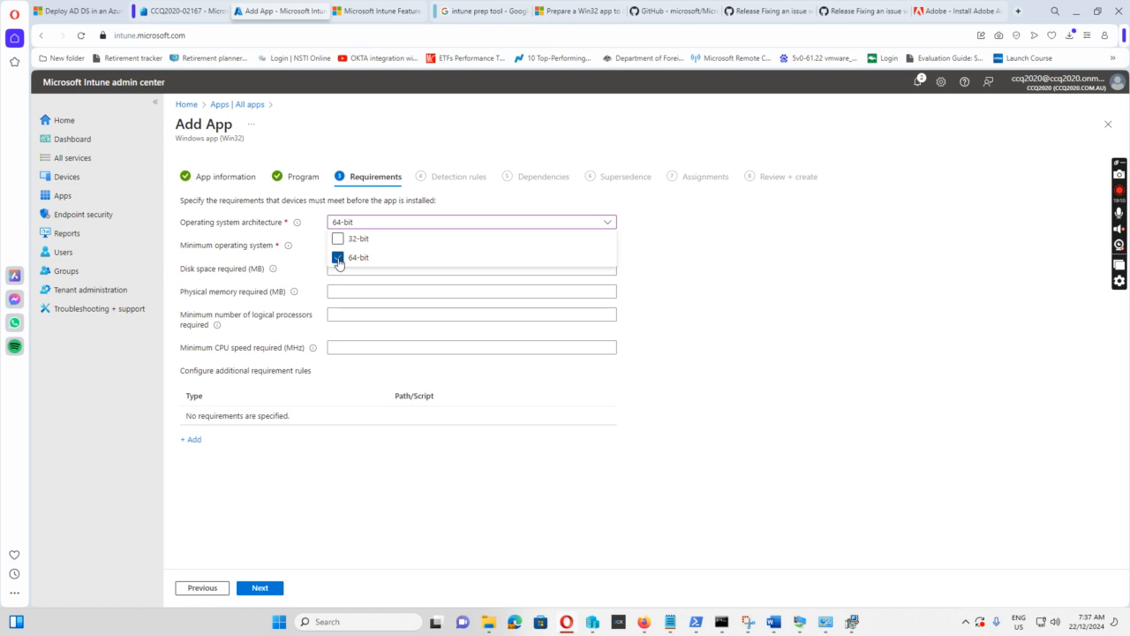
click(694, 259)
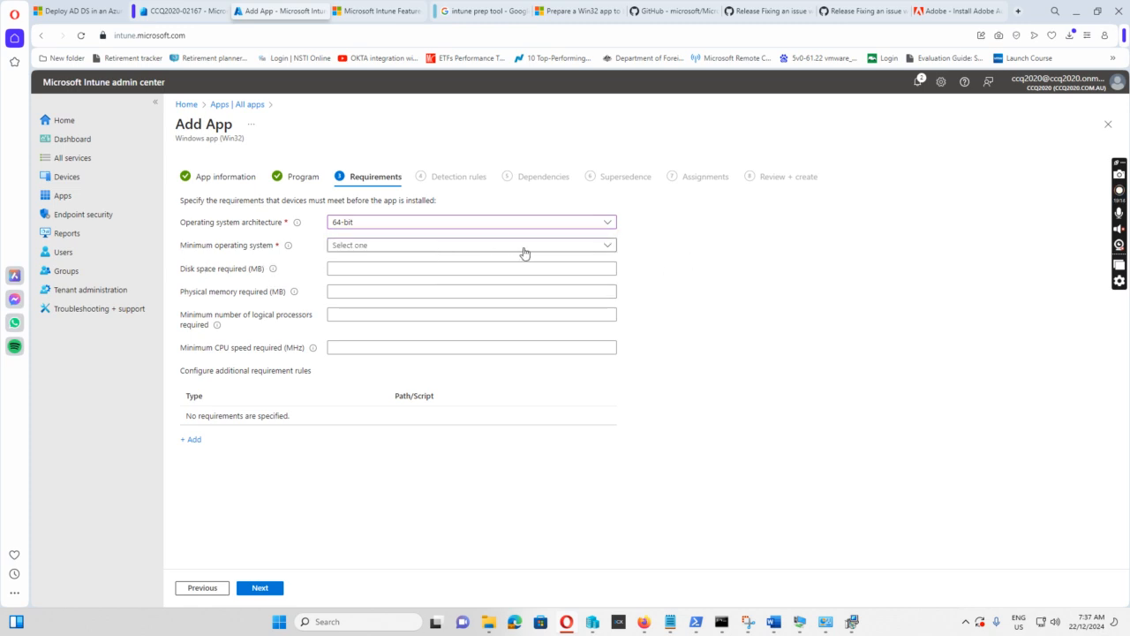
click(608, 246)
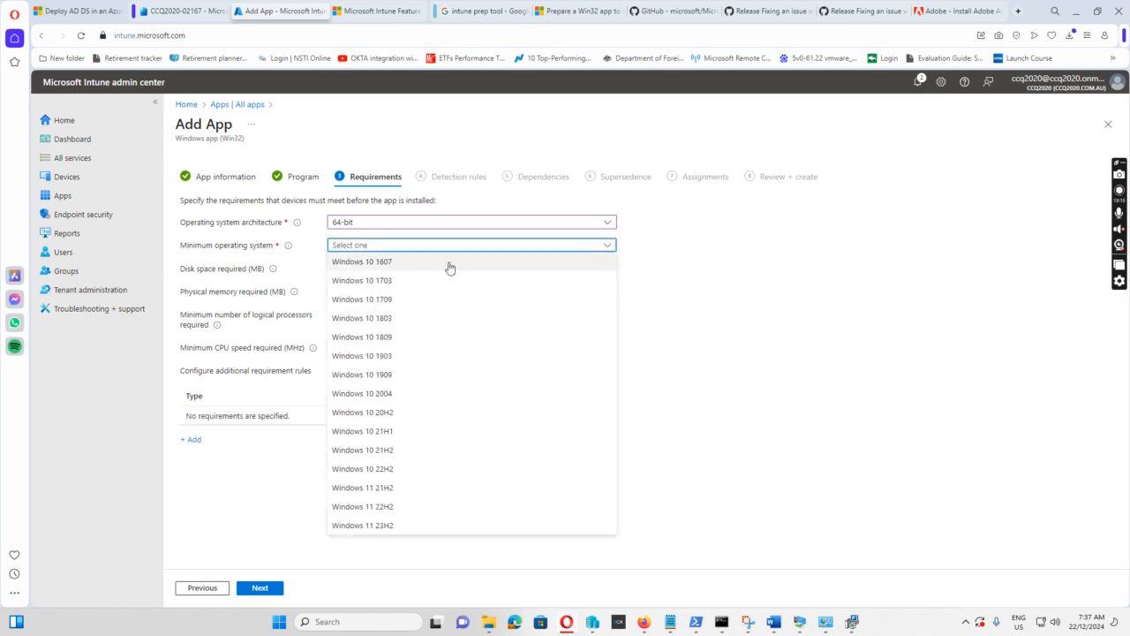
click(374, 261)
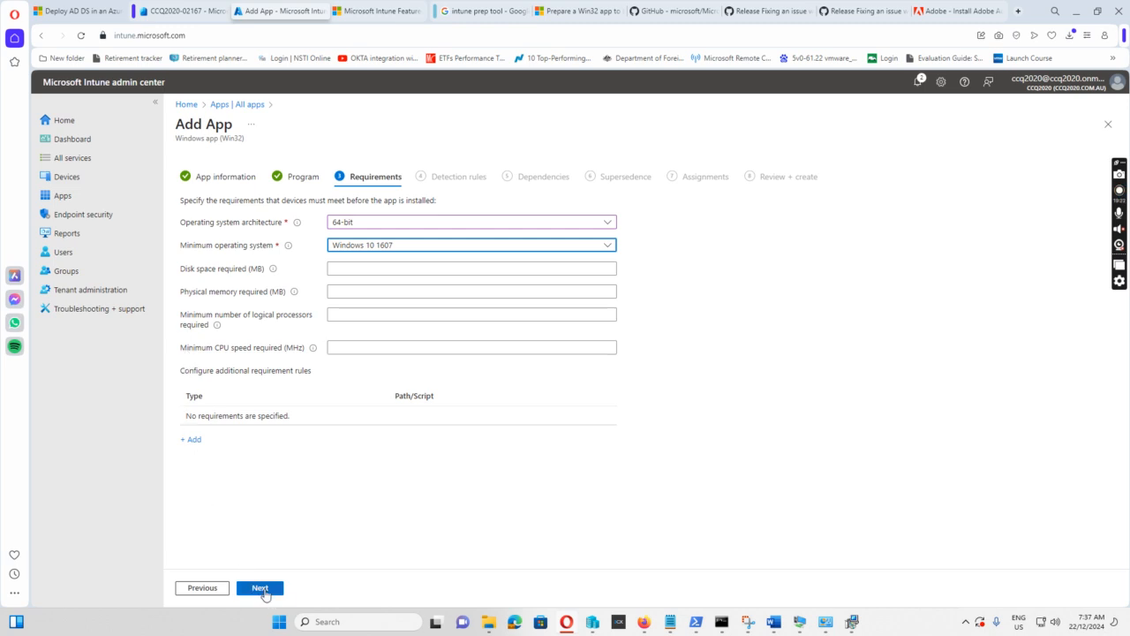
click(261, 588)
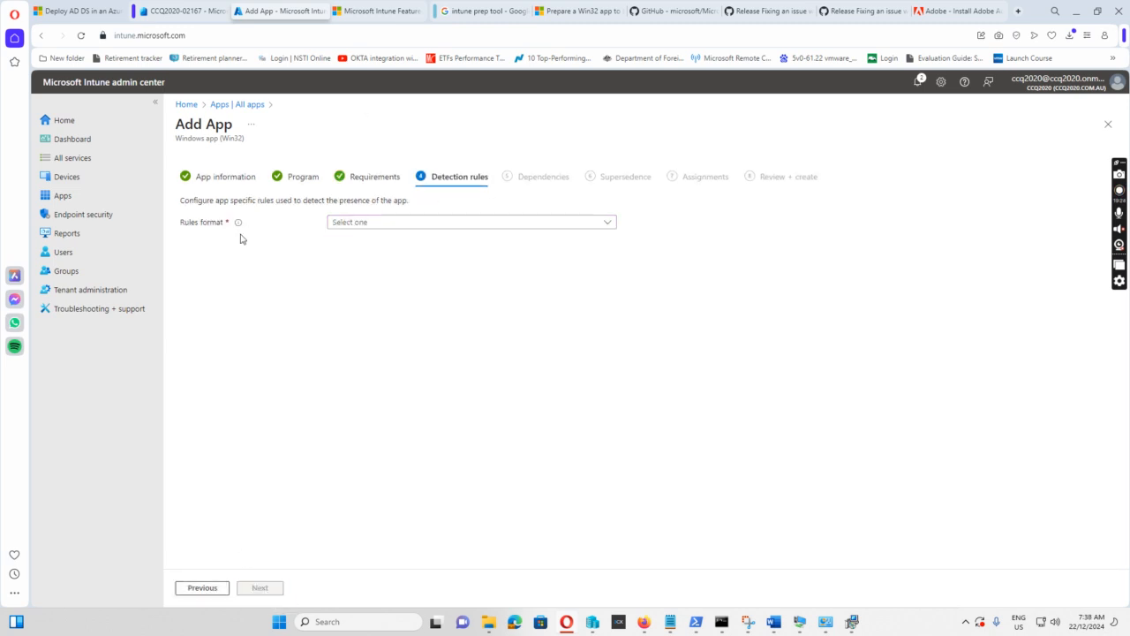
- Choose manually configured detection rules and add an MSI rule with the product code {AC76BA86-7AD7-1033-7B44-AC0F074E4100}
click(611, 227)
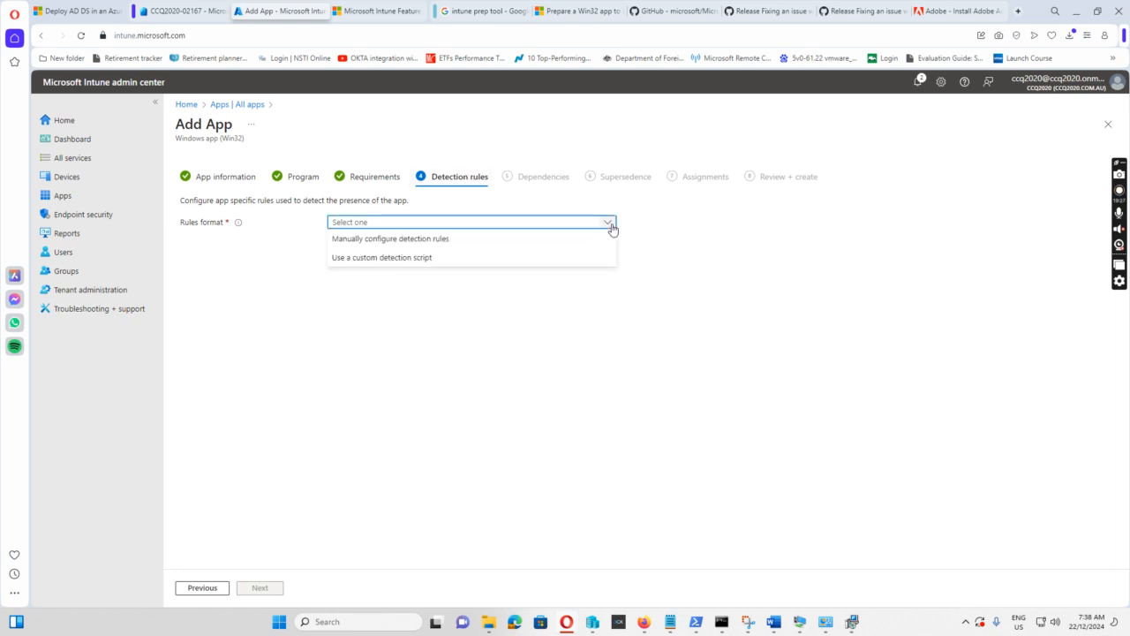
click(386, 245)
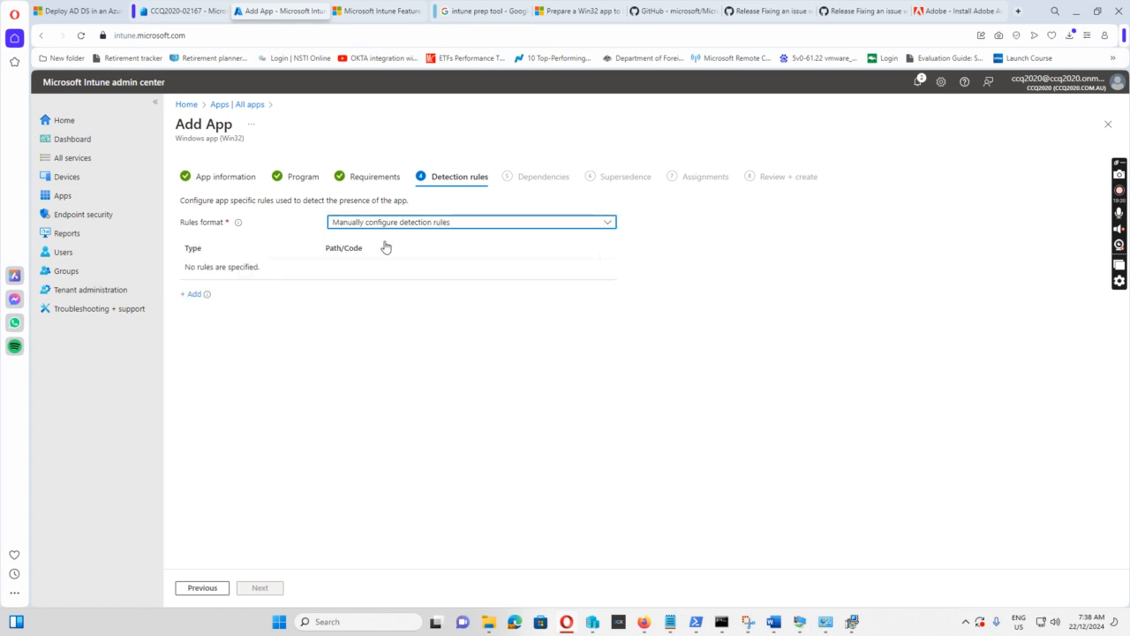
click(191, 295)
click(1038, 176)
click(905, 189)
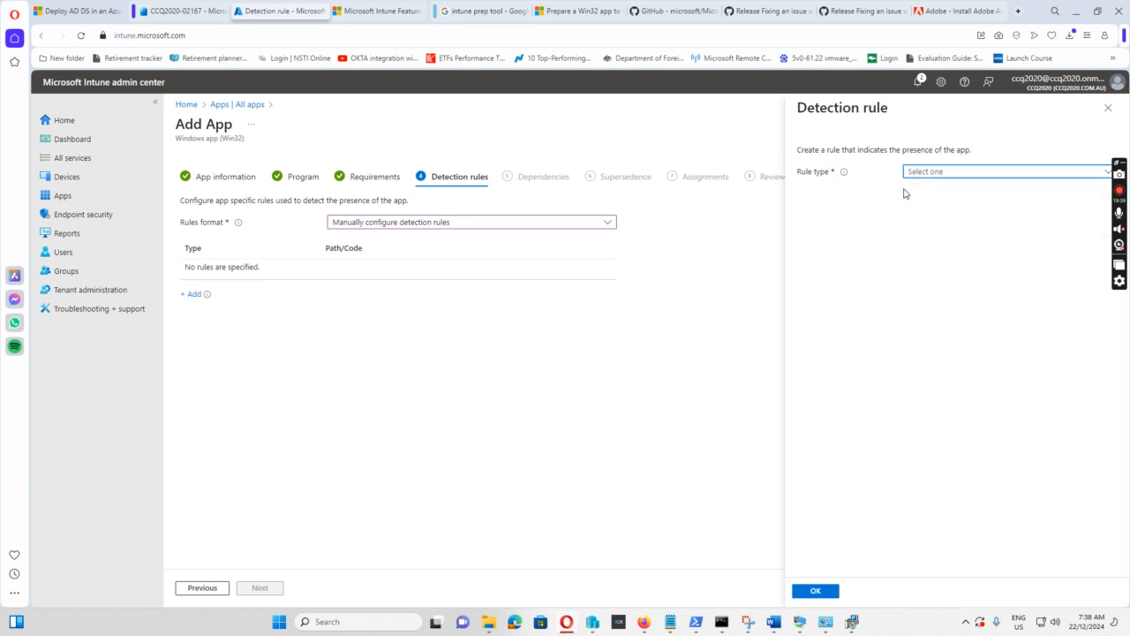
click(908, 204)
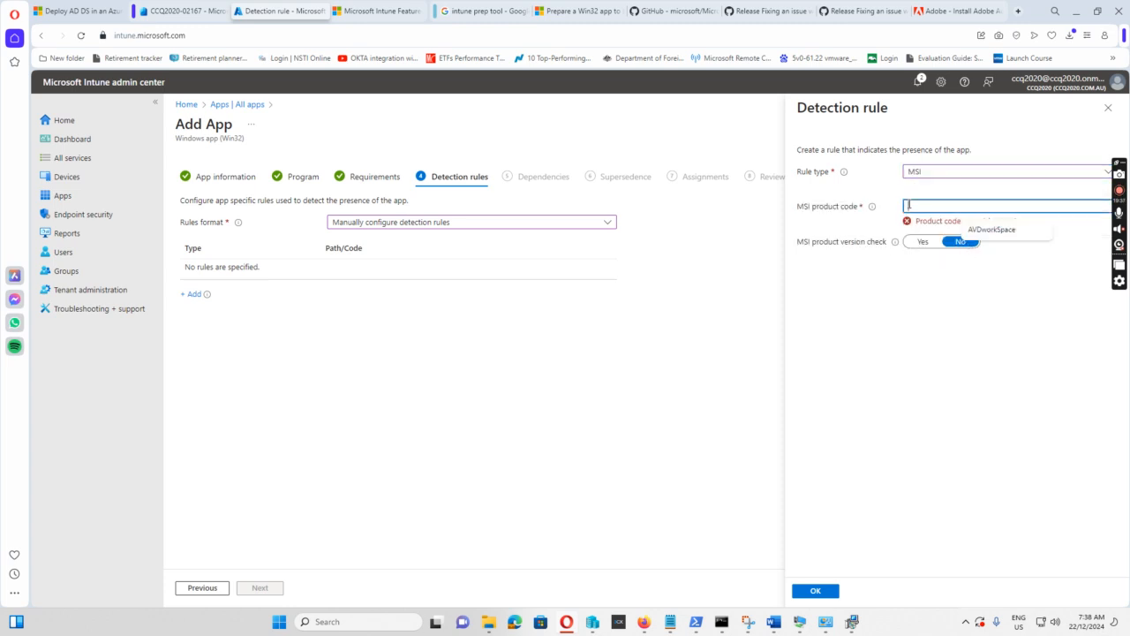
key(ctrl+v)
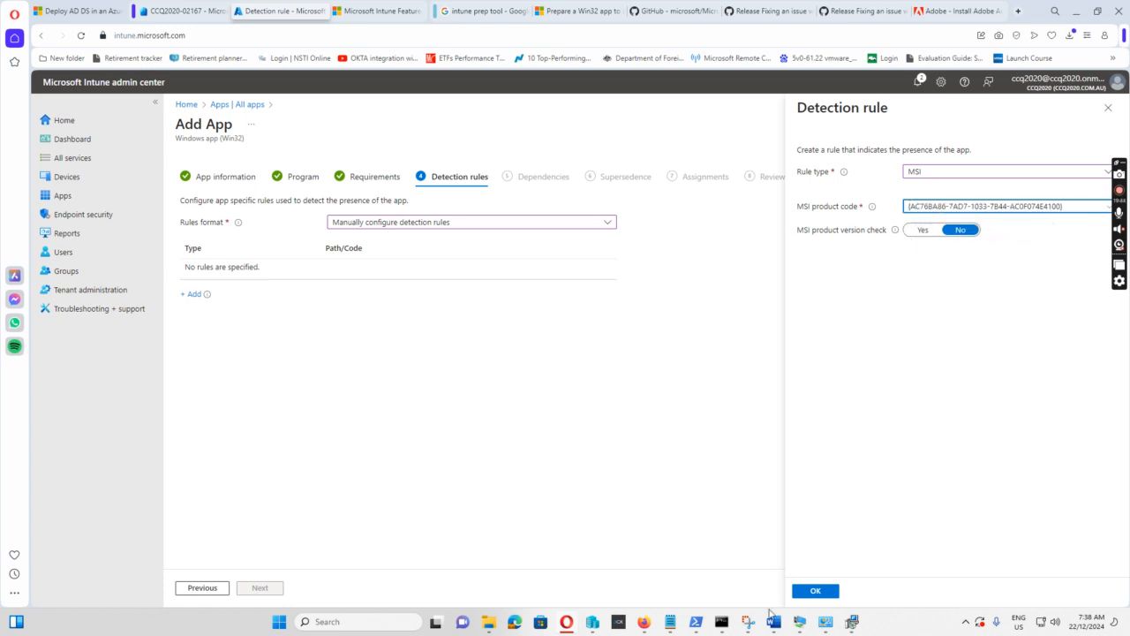
mouse_move(774, 618)
click(826, 589)
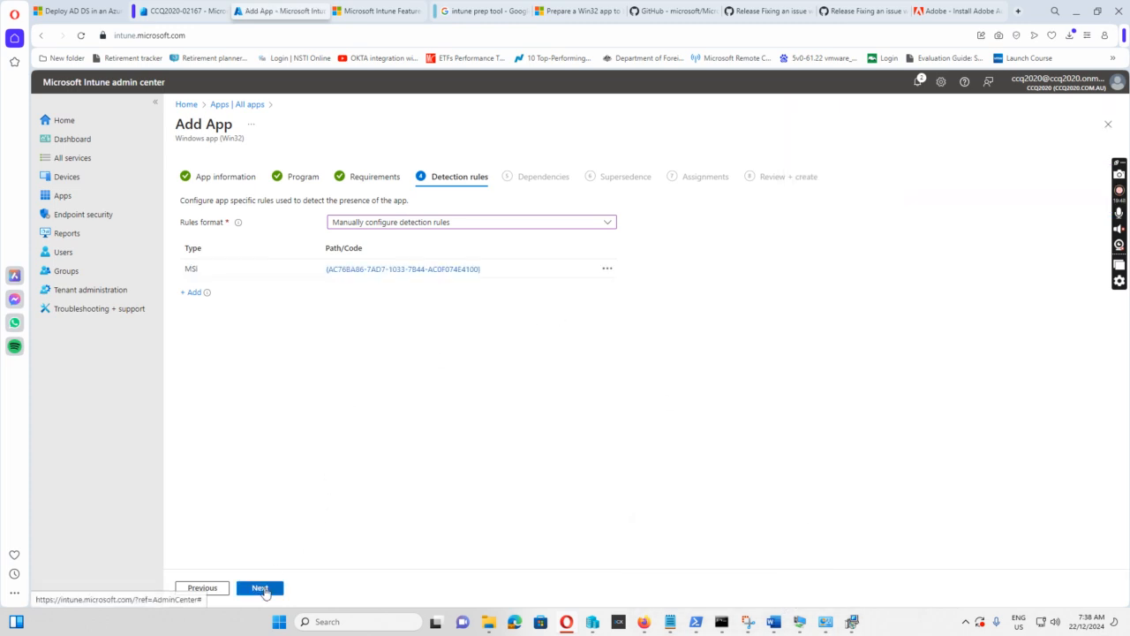
- Continue past the Dependencies and Supersedence stages to Assignments without adding any apps
click(259, 589)
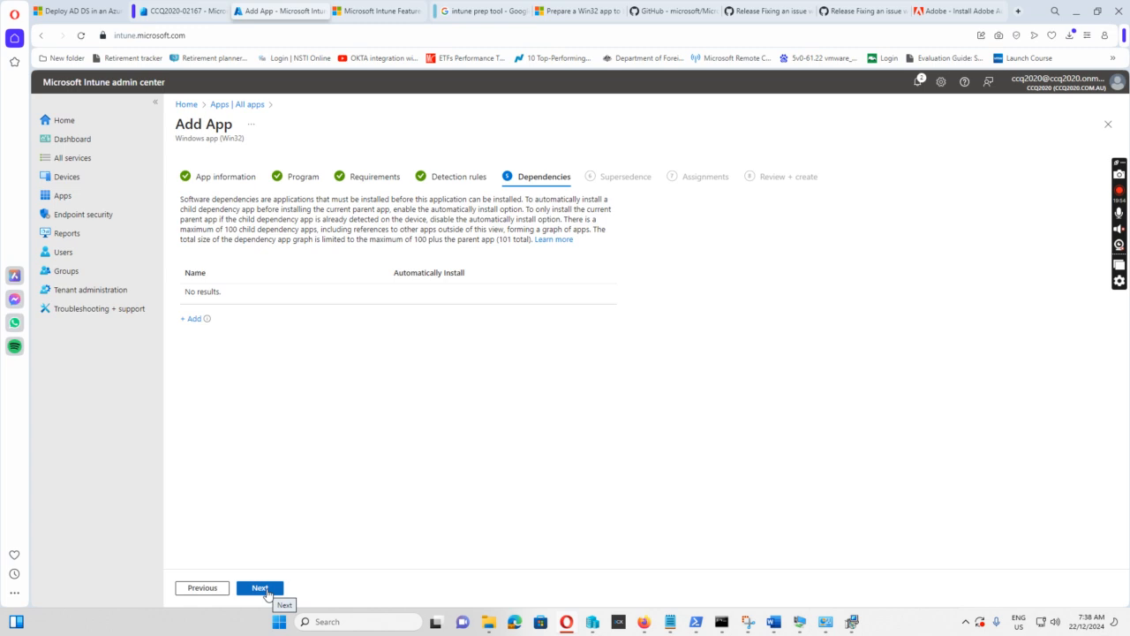
click(260, 589)
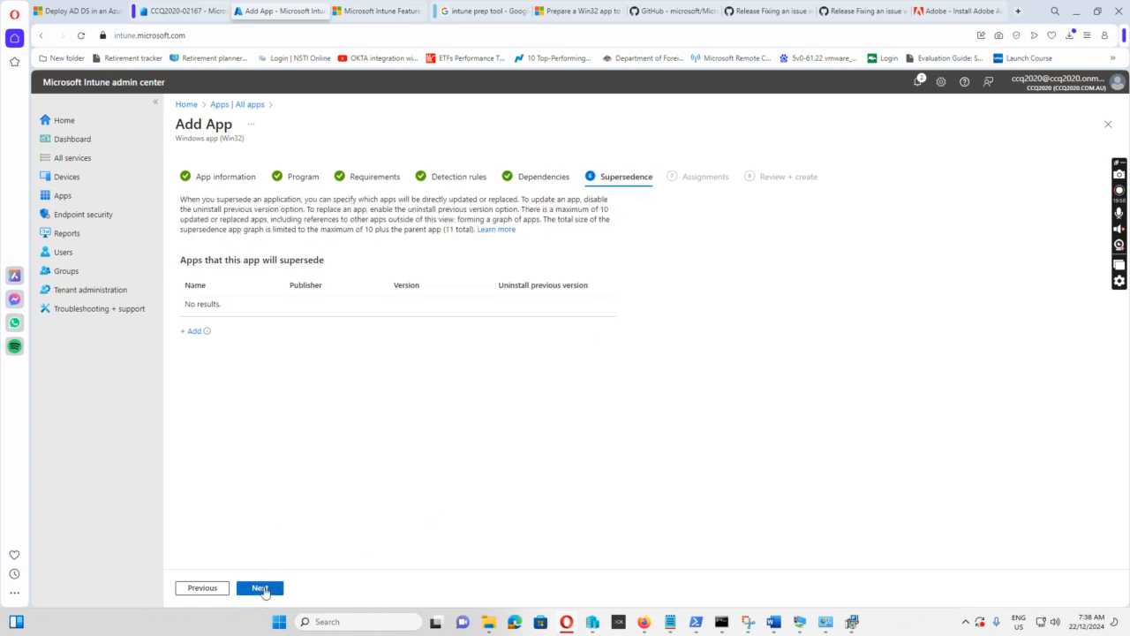
click(262, 591)
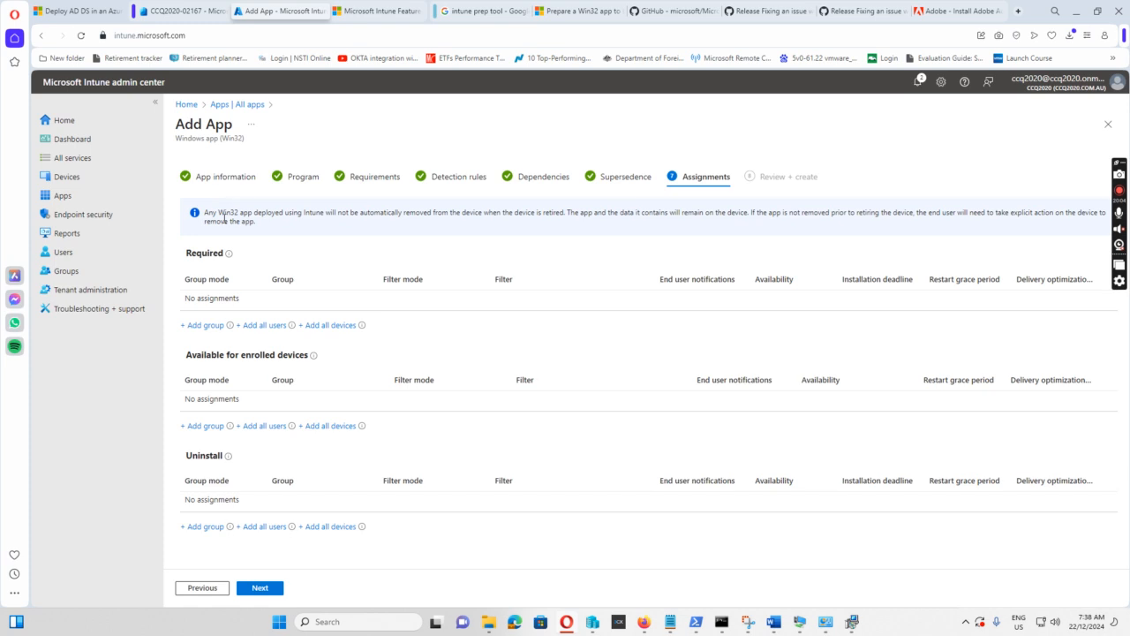
- Search the groups for "windows" and add the Windows Autopilot Device group to the app's Required assignments
click(204, 327)
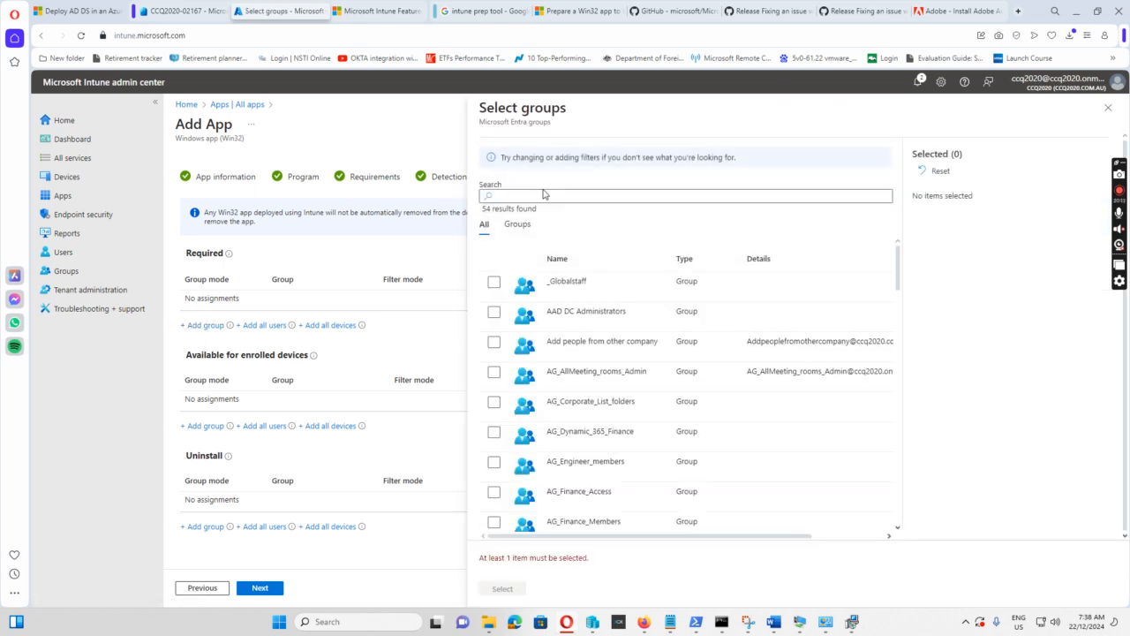
click(545, 195)
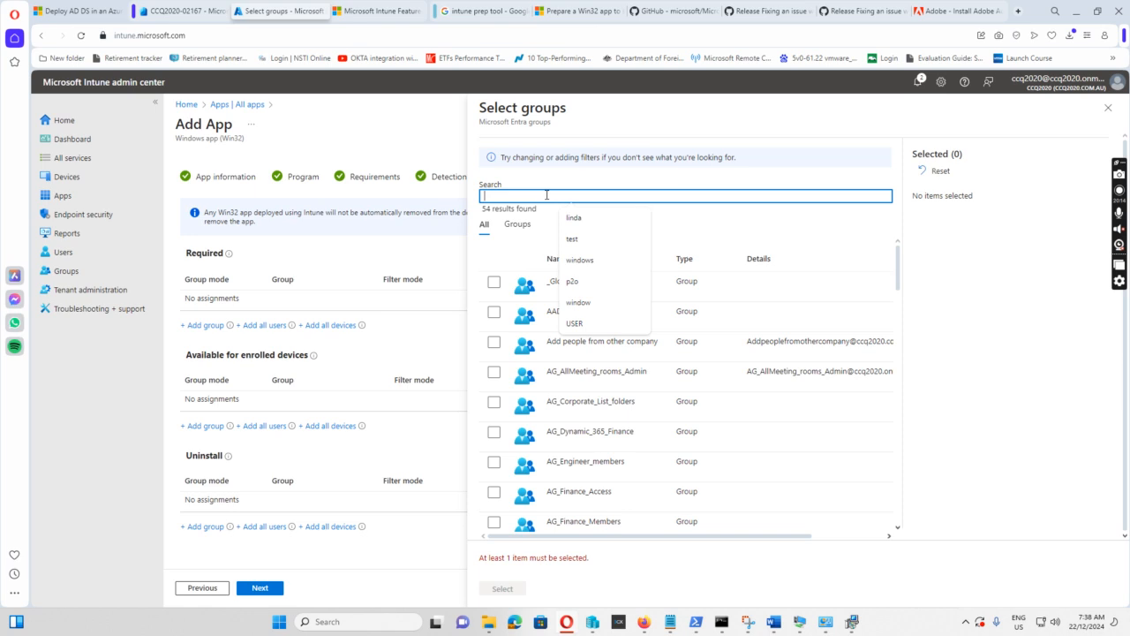
text(wind)
key(BackSpace)
key(BackSpace)
key(BackSpace)
key(BackSpace)
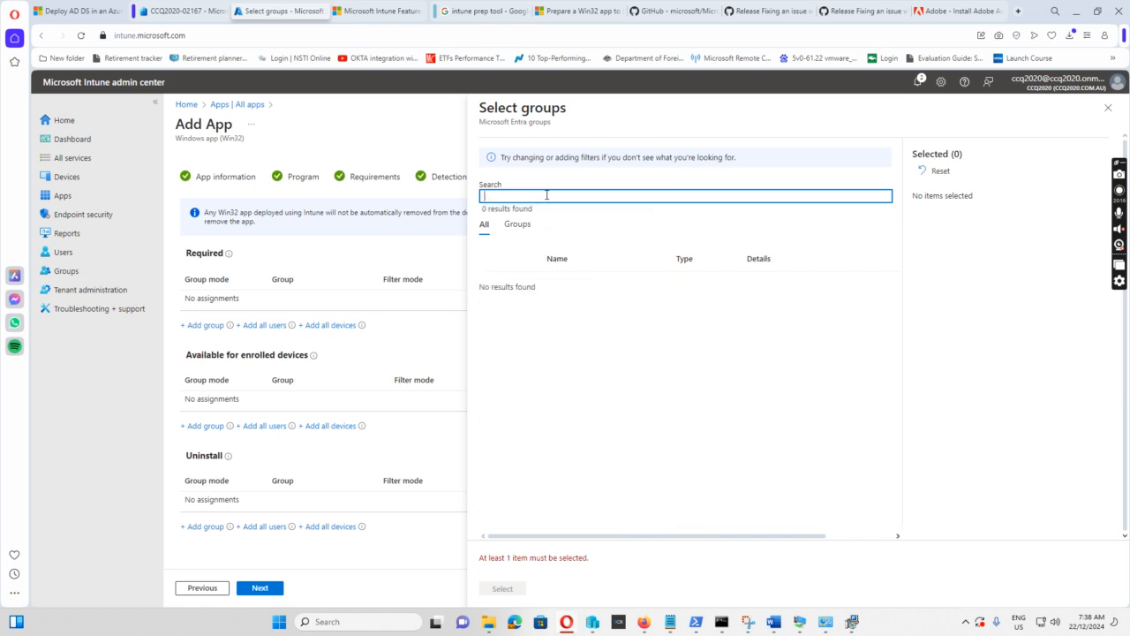
text(windows)
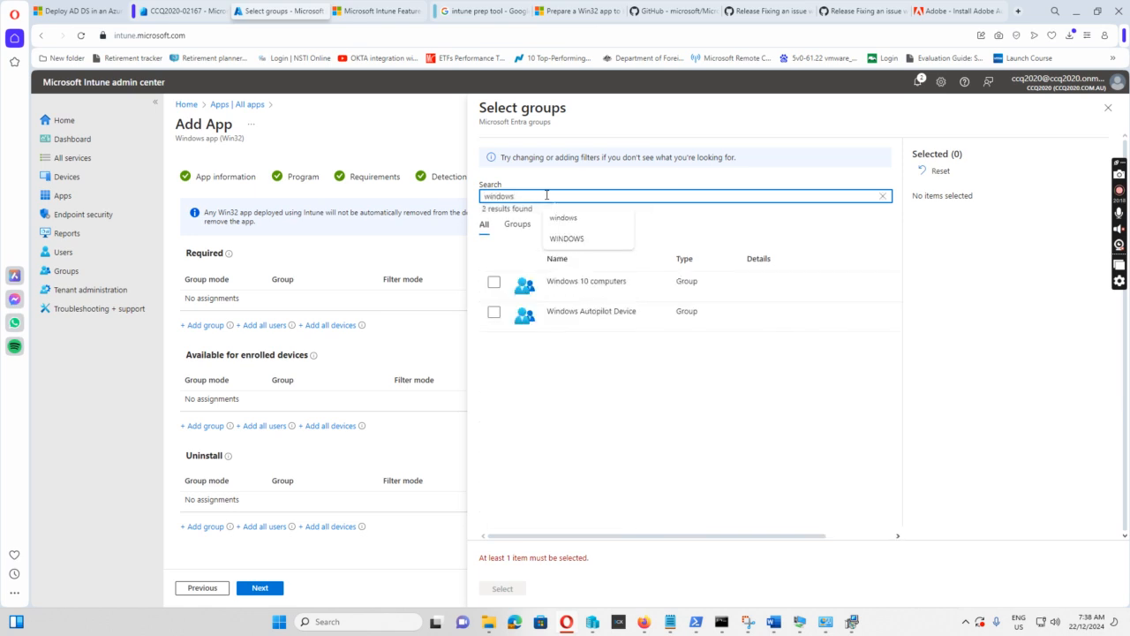
click(494, 313)
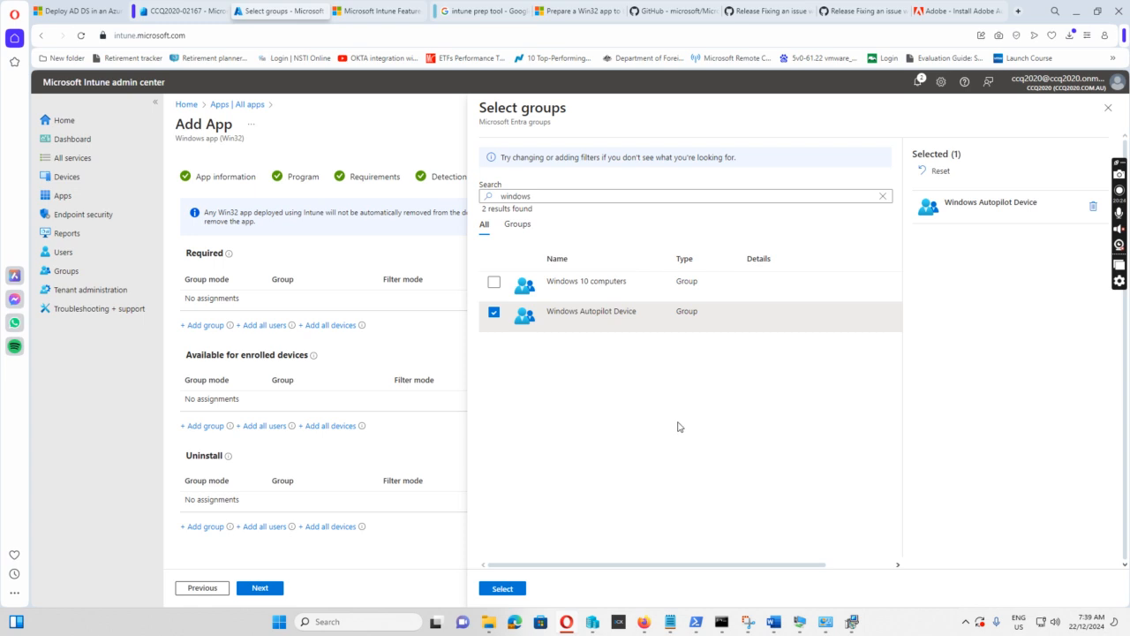
click(502, 589)
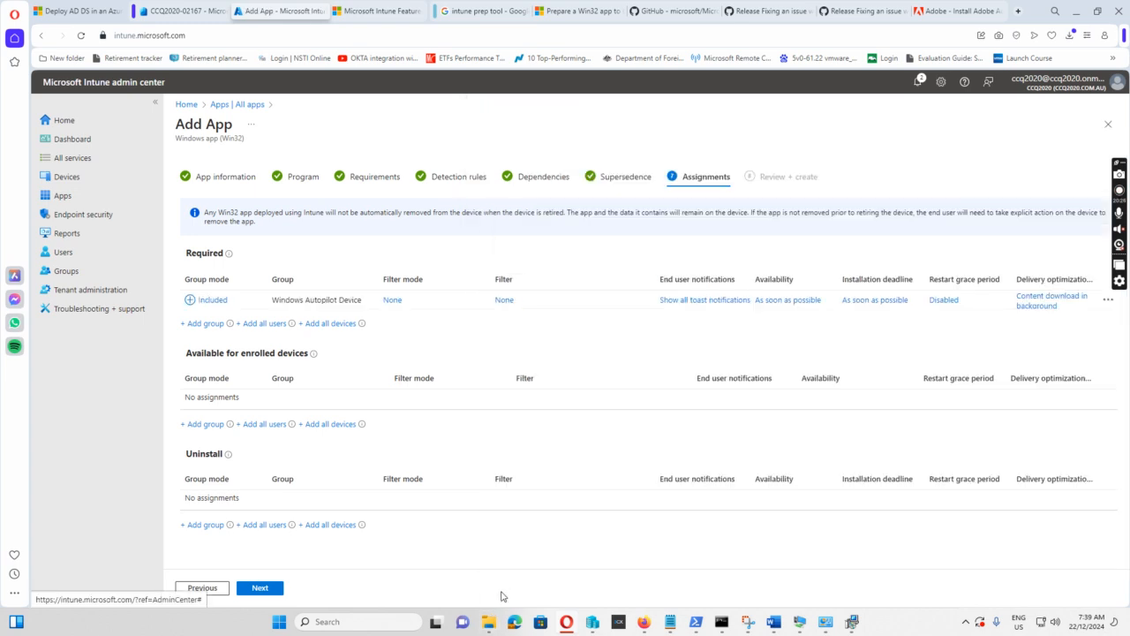
- Proceed to the Review + create stage, and leave the Add App wizard by discarding its unsaved changes
click(260, 589)
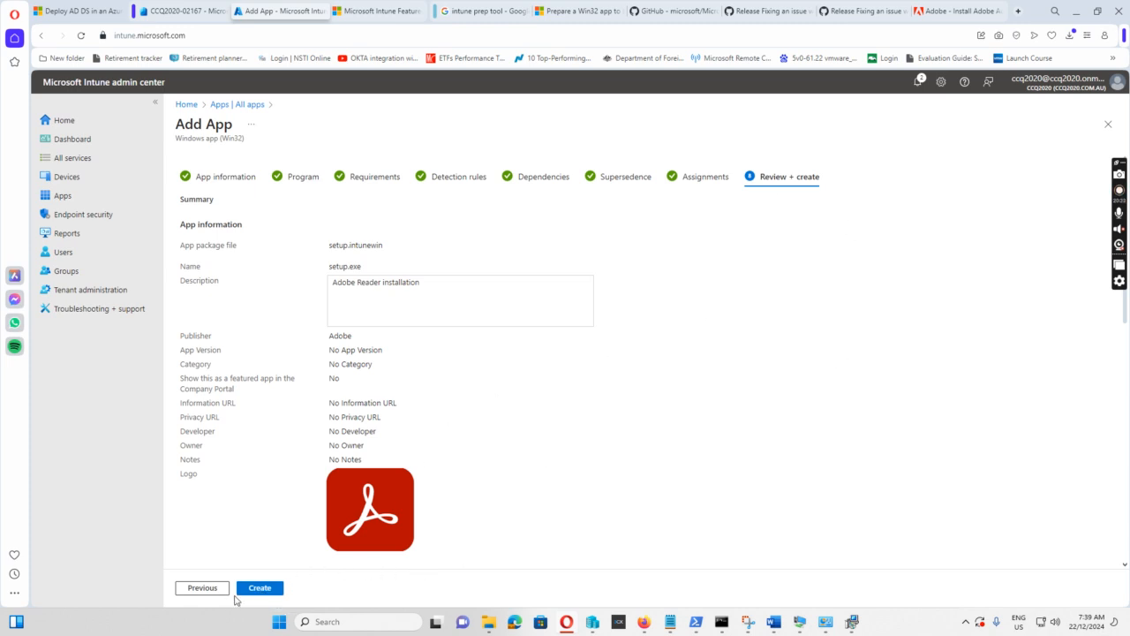
click(1107, 130)
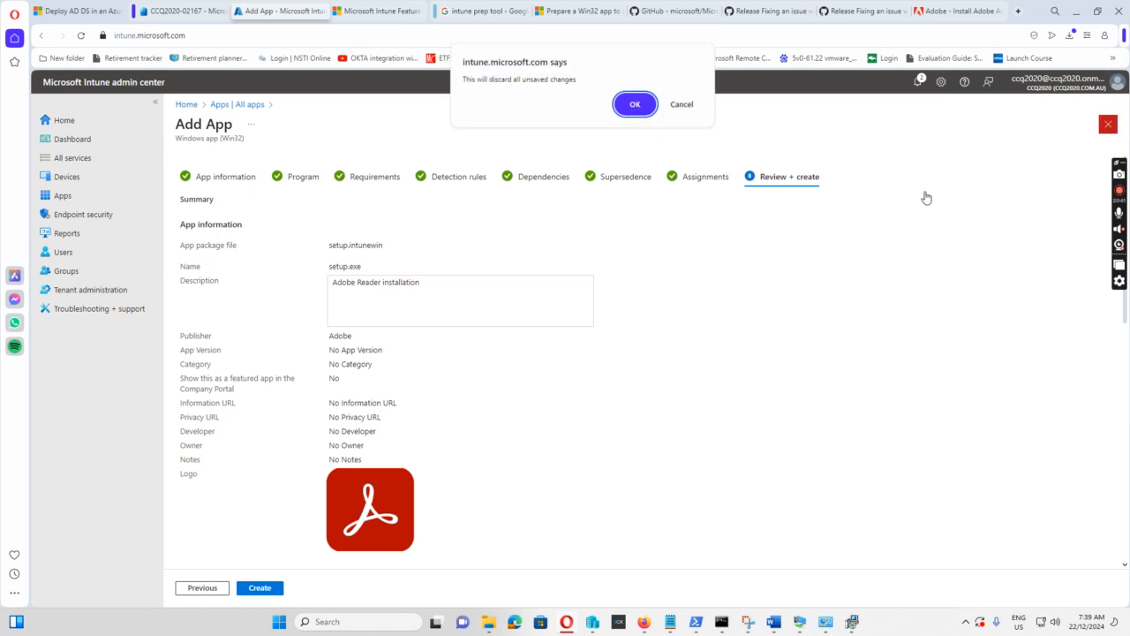
click(634, 106)
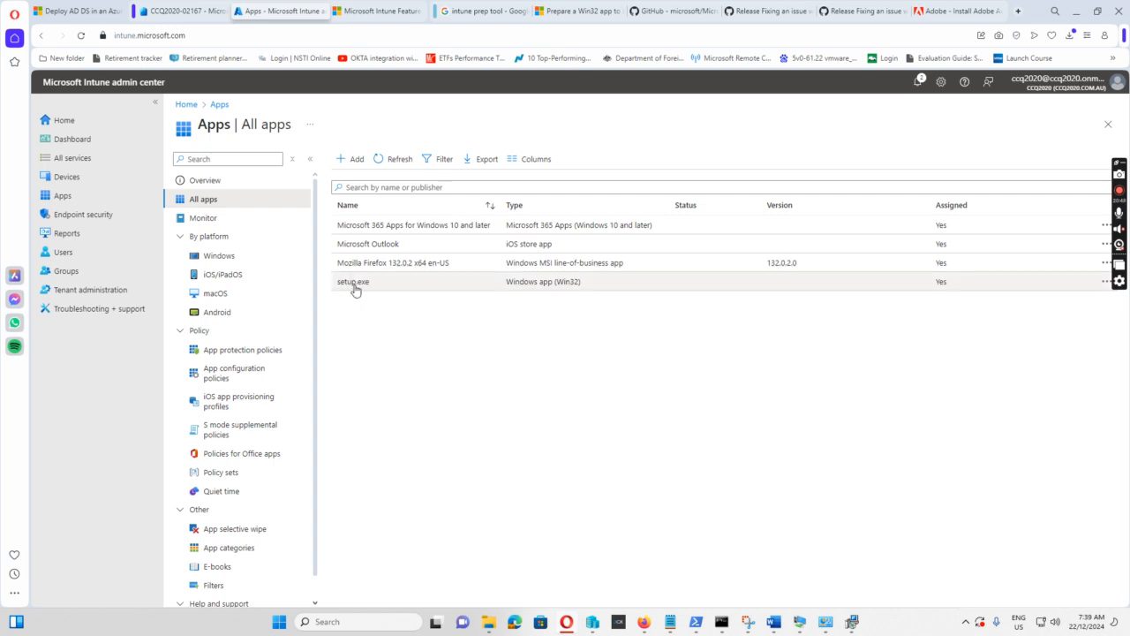
- Review the properties of the setup.exe app, opening its detection rules for editing and cancelling without changes
click(354, 289)
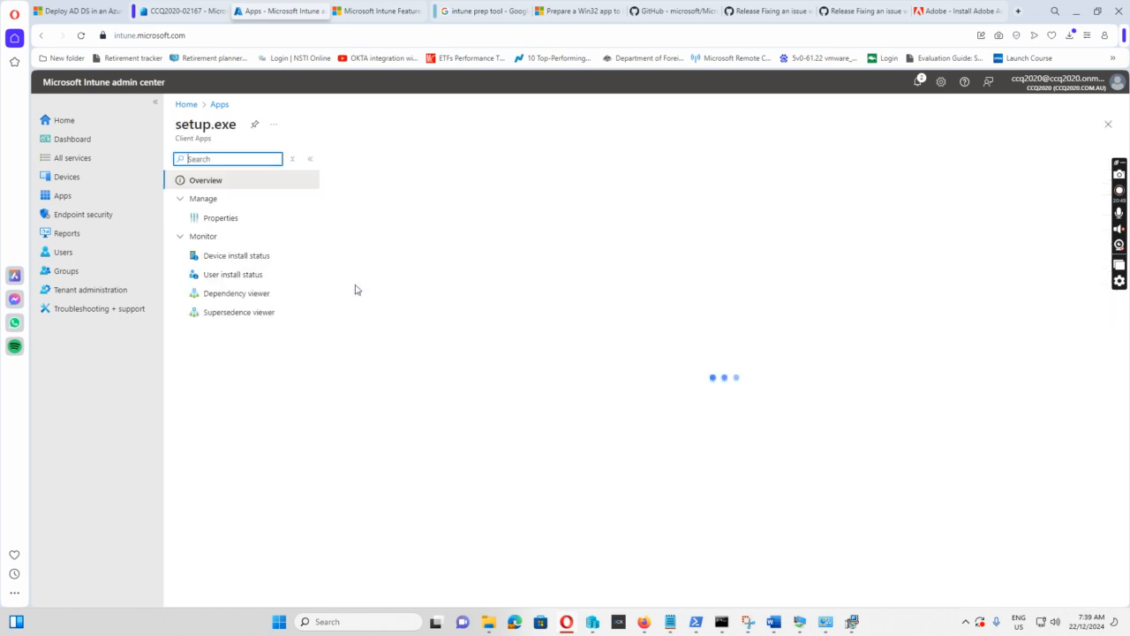
click(221, 221)
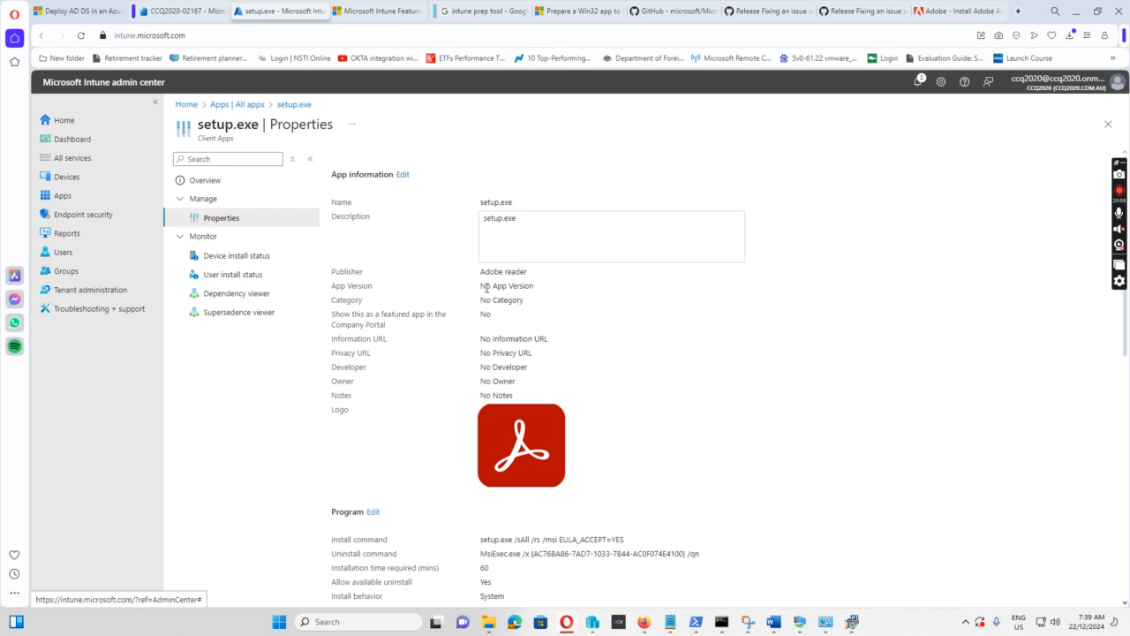
scroll(565, 371, down, 1)
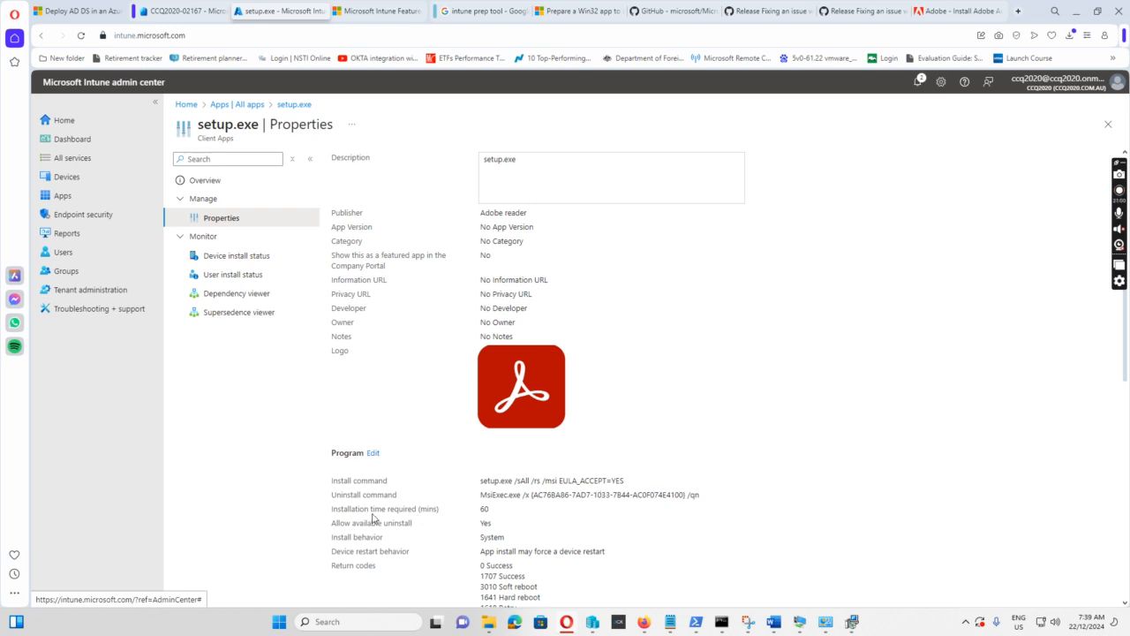
scroll(752, 474, down, 5)
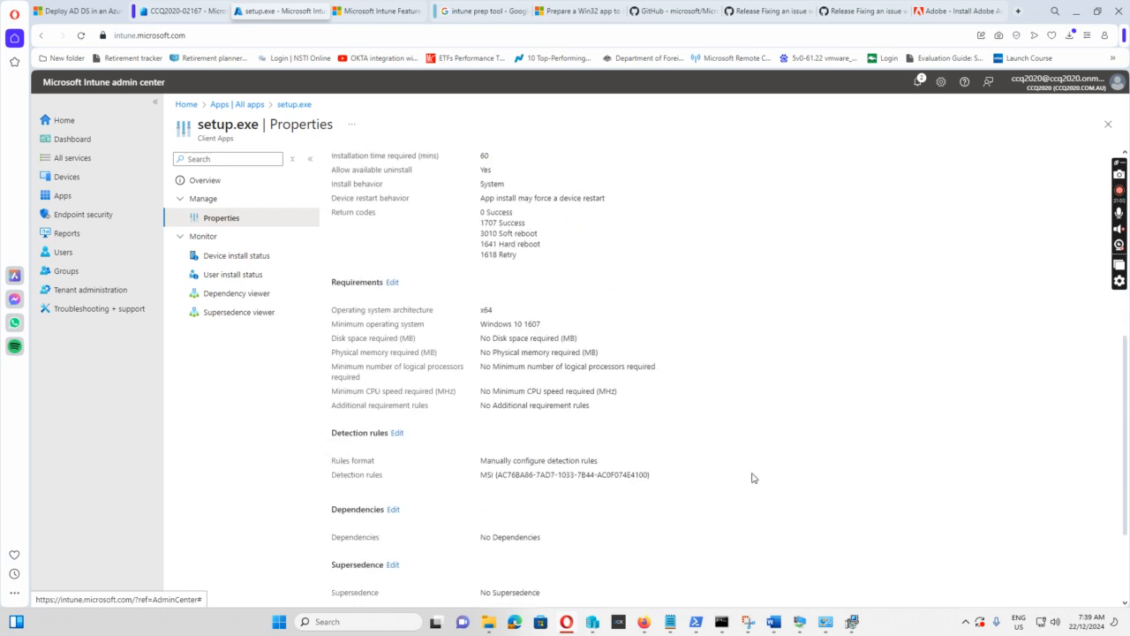
scroll(478, 334, down, 2)
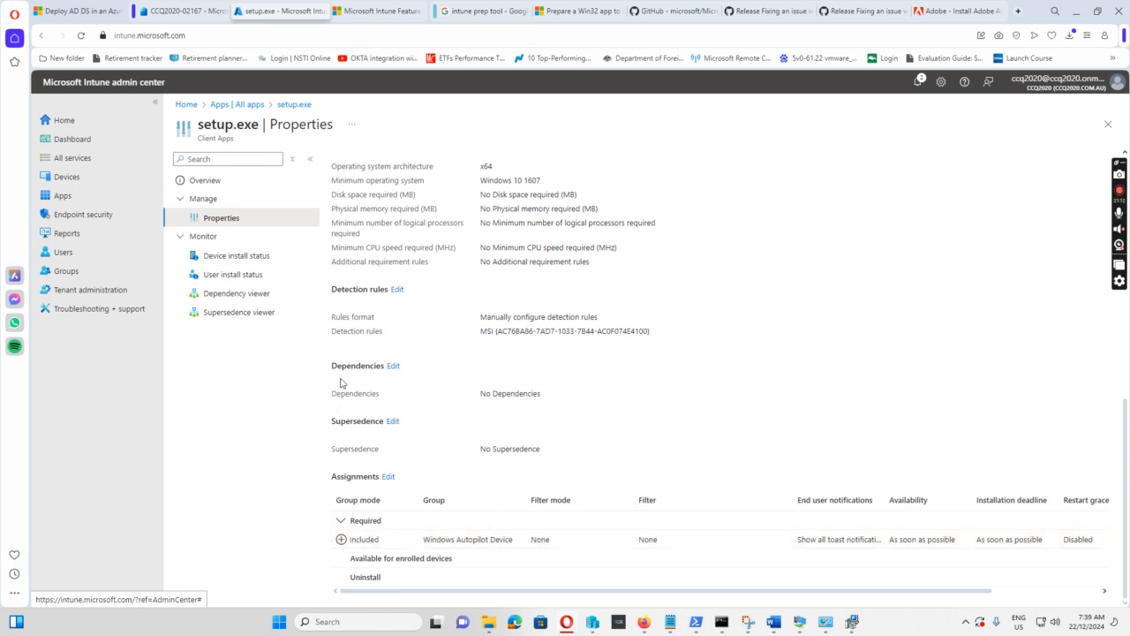
click(398, 291)
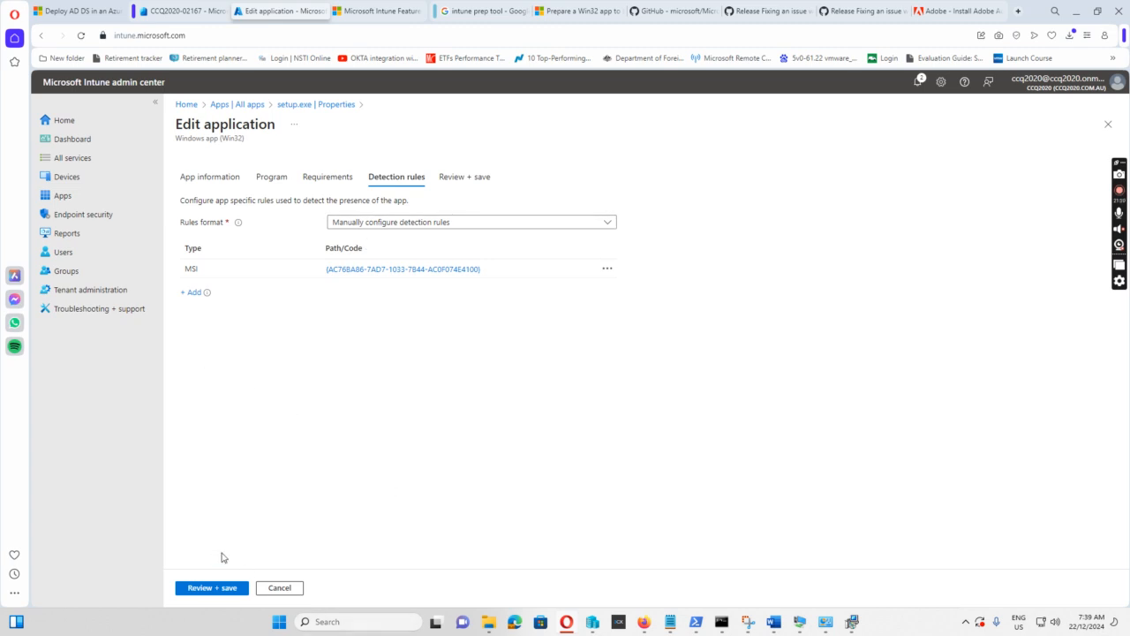
click(280, 588)
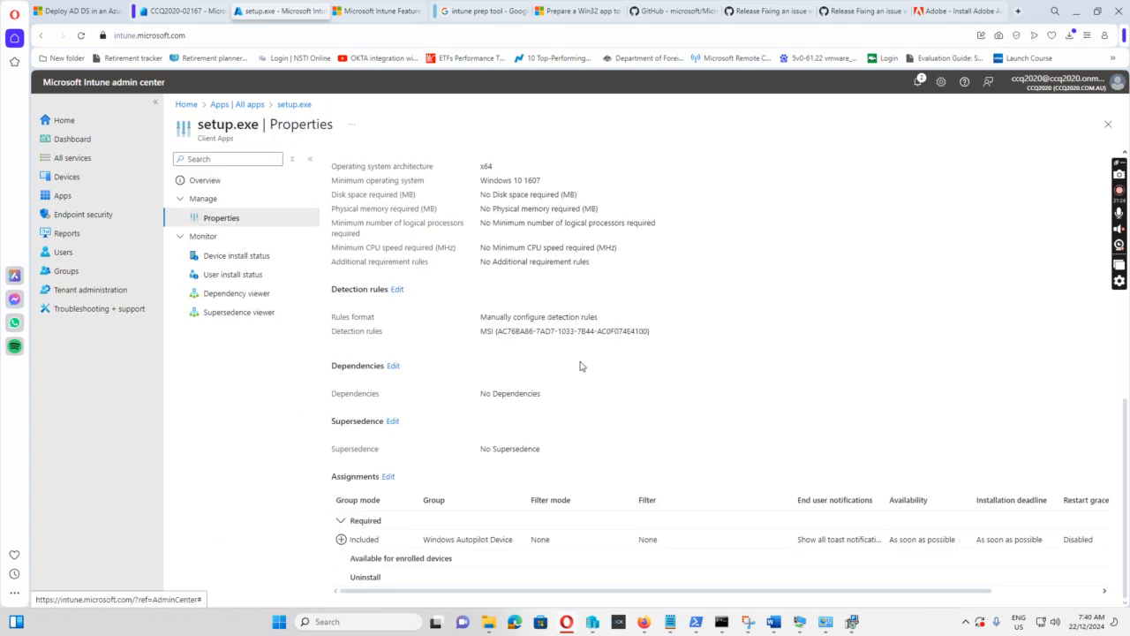
- Open the Windows device CCQ2020-02167 and check its group membership and managed apps
click(57, 183)
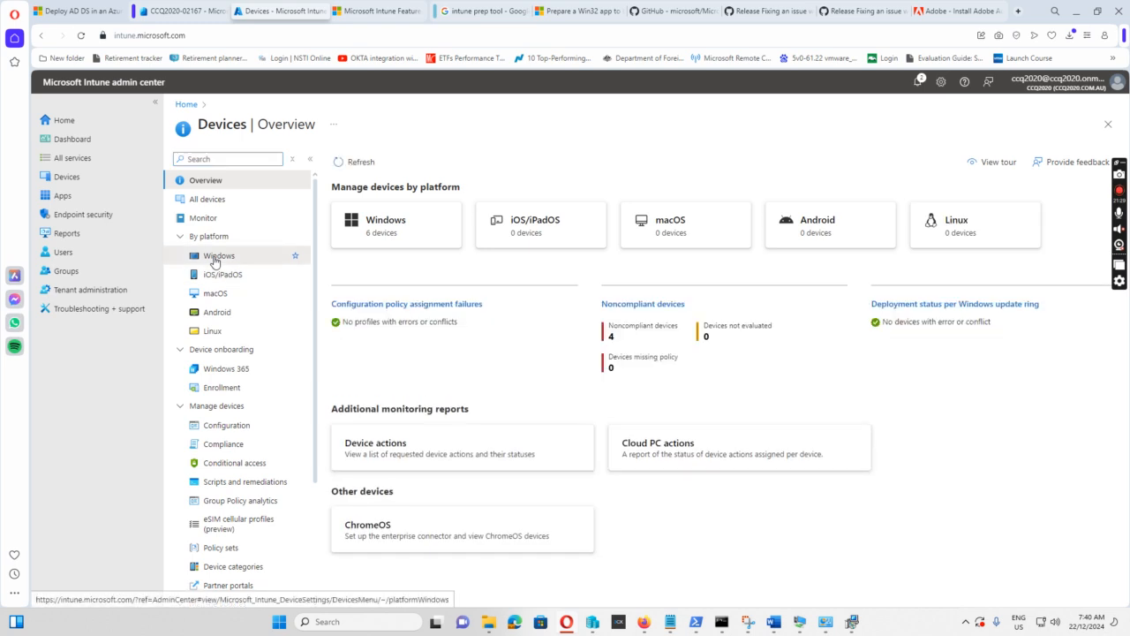
click(215, 258)
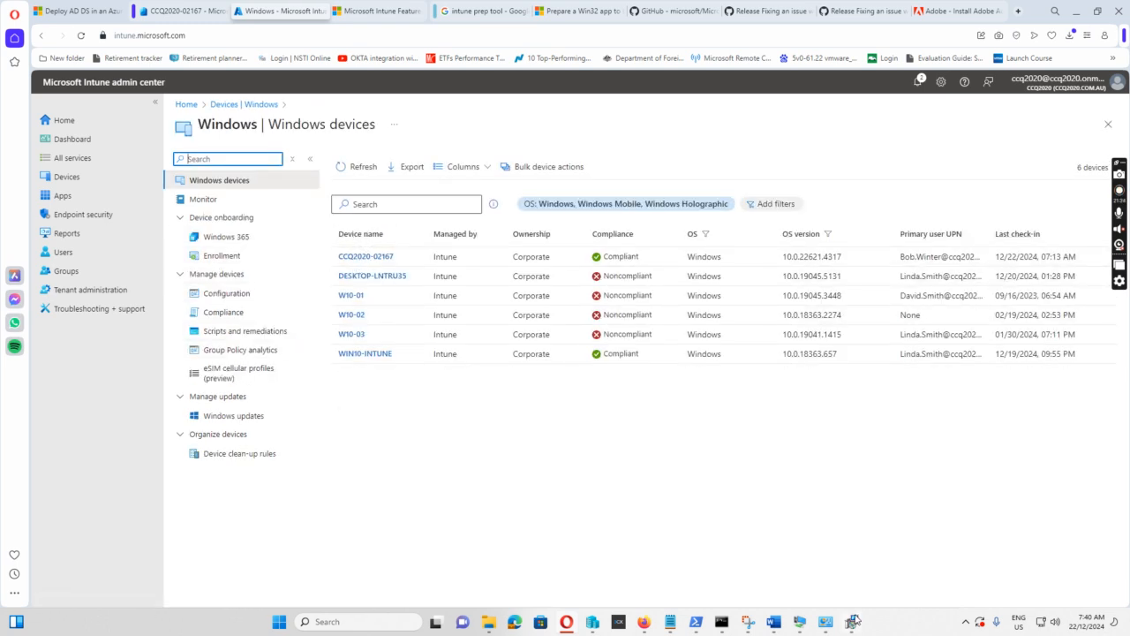
click(366, 258)
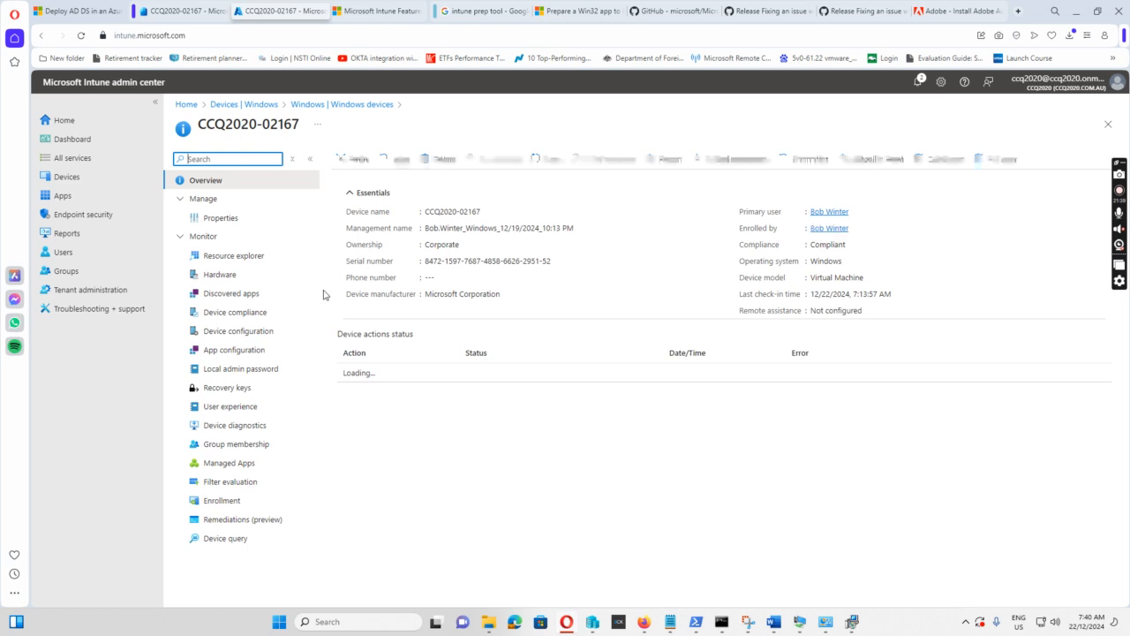
click(231, 446)
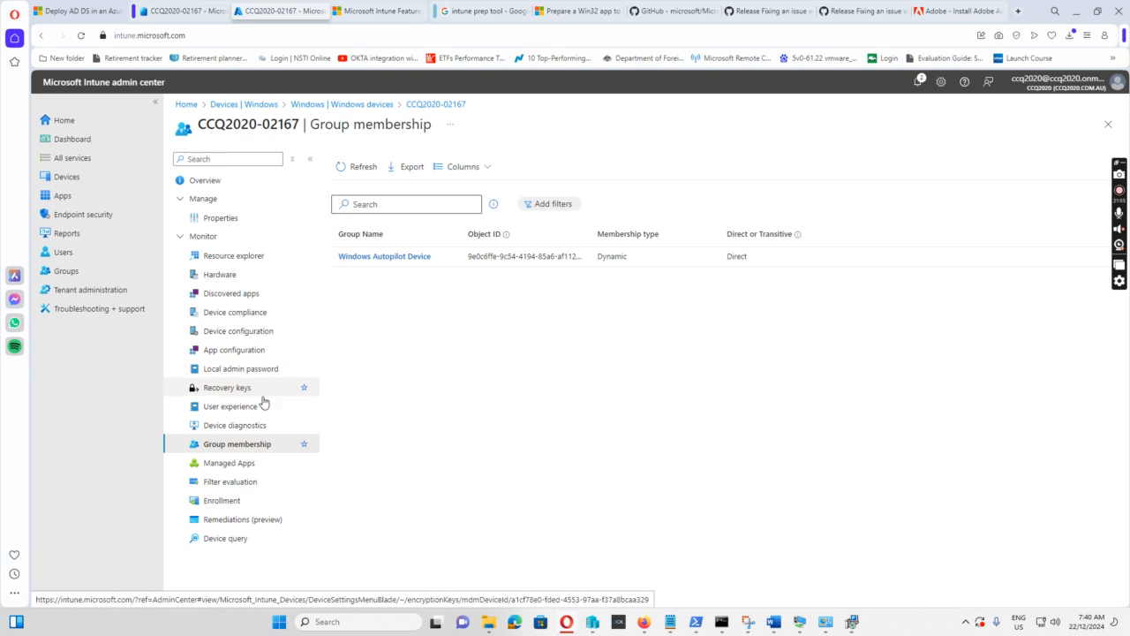
click(232, 465)
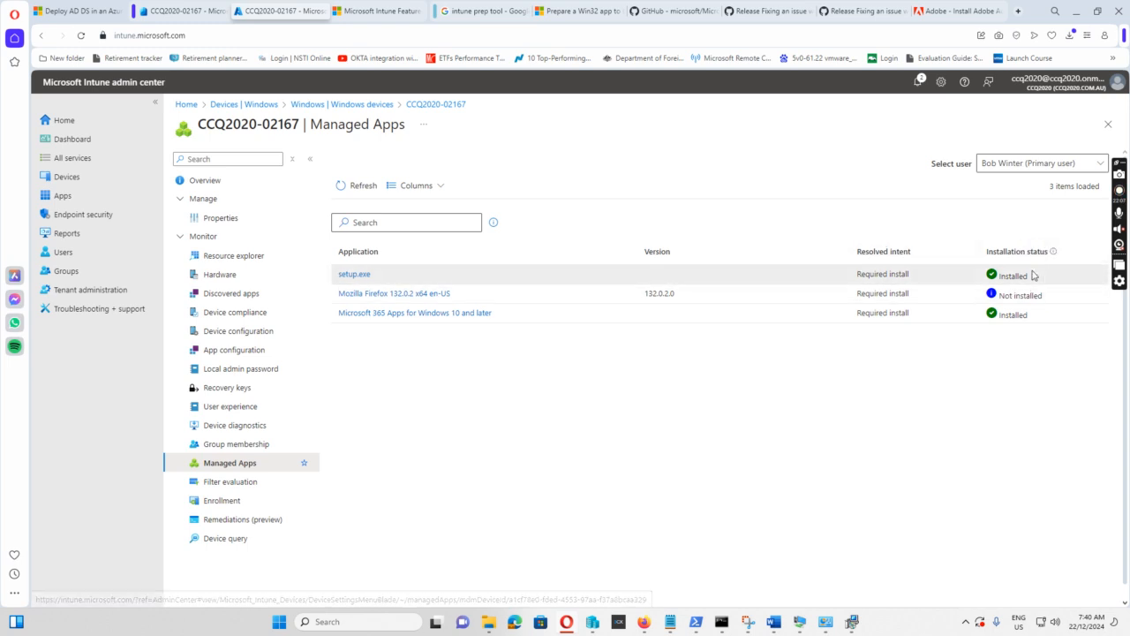
- Edit the setup.exe app's information and set its description to "Adobe Reader Installation"
click(61, 198)
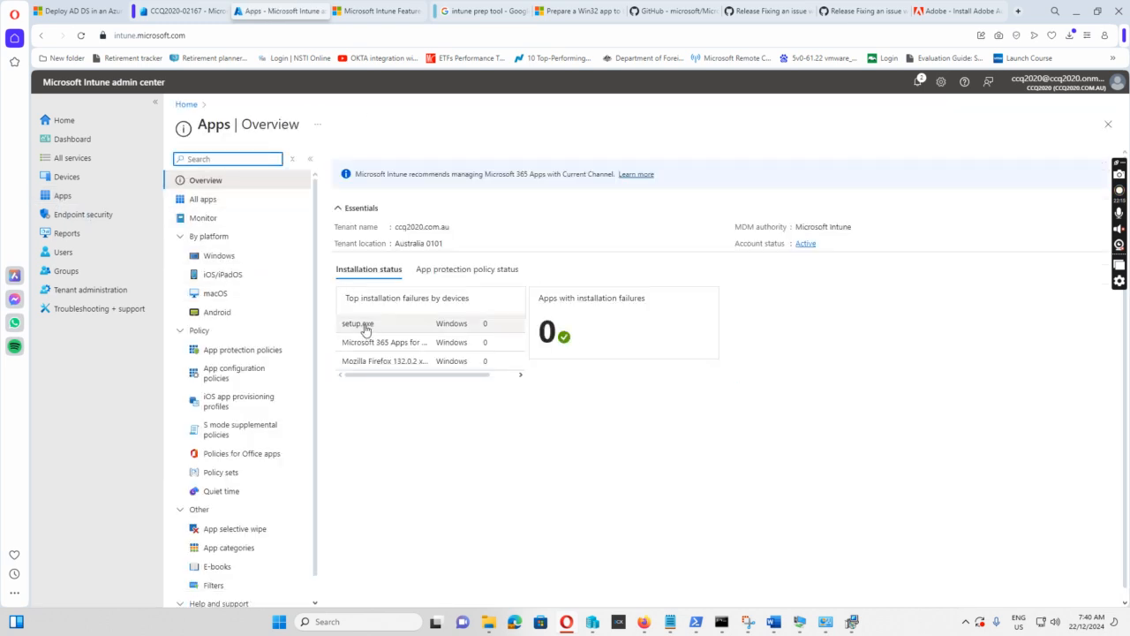
click(365, 325)
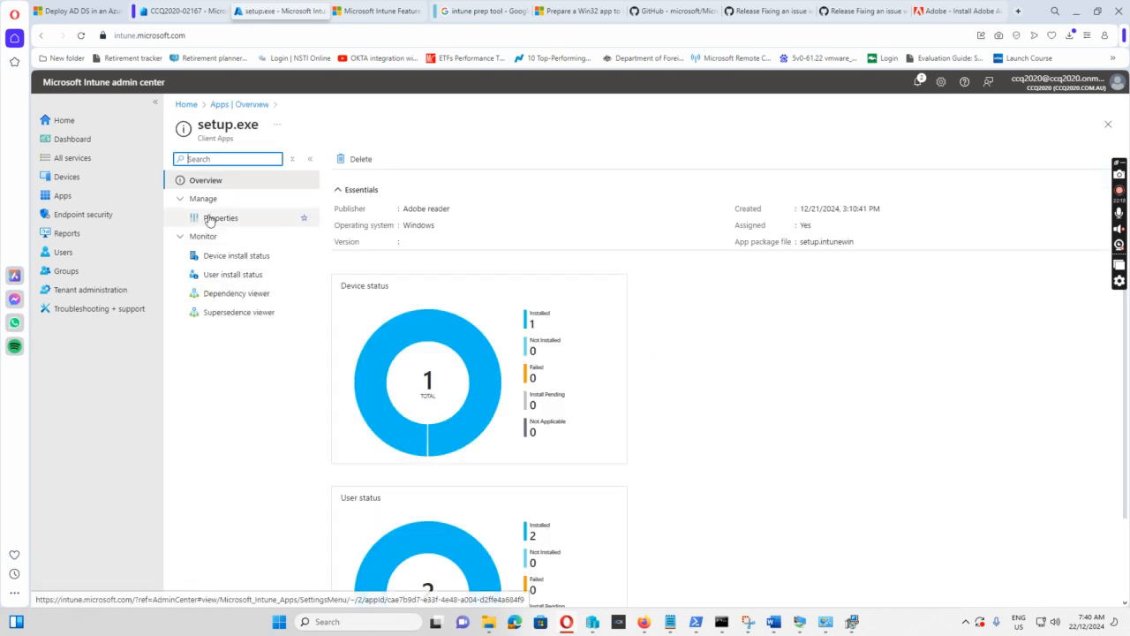
click(210, 219)
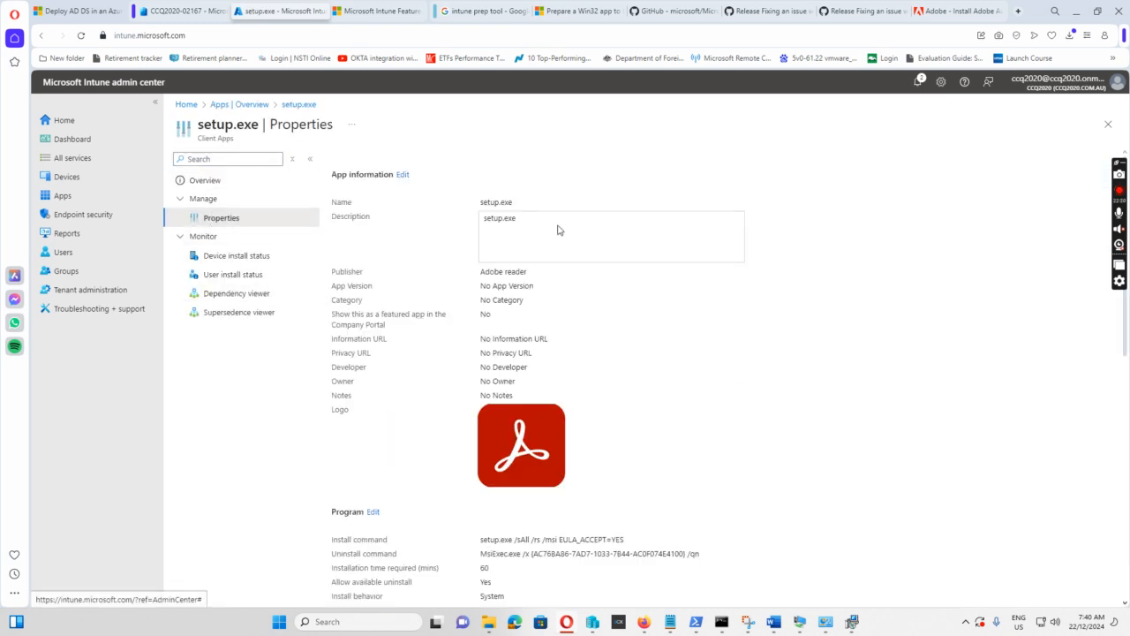
click(407, 176)
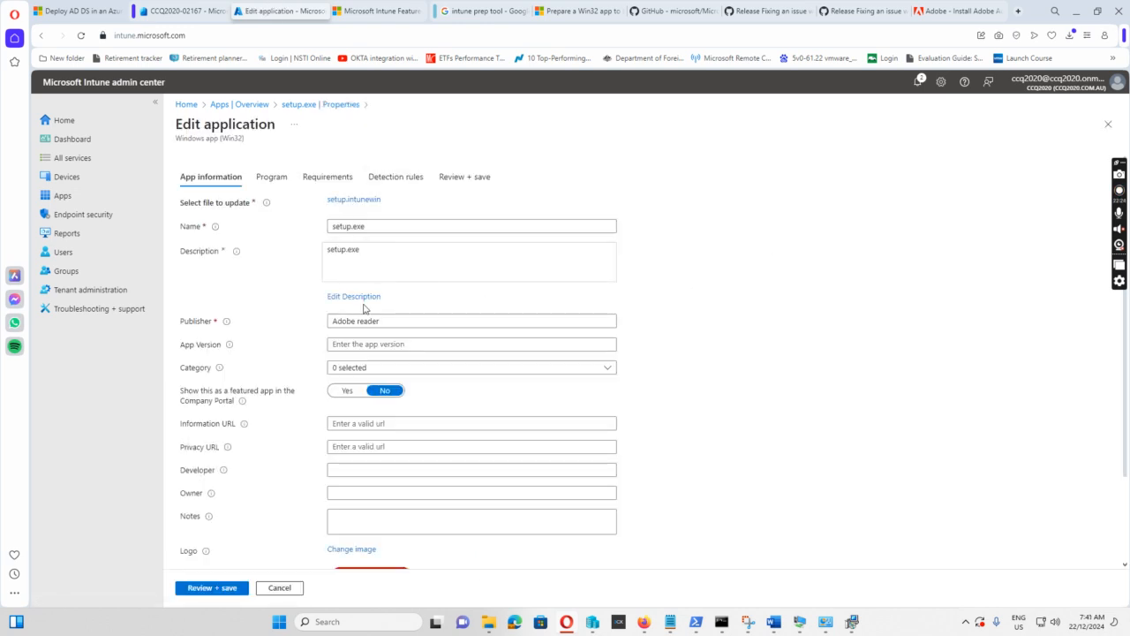
click(371, 298)
drag(710, 161, 571, 160)
text(Adobe Reader Installation)
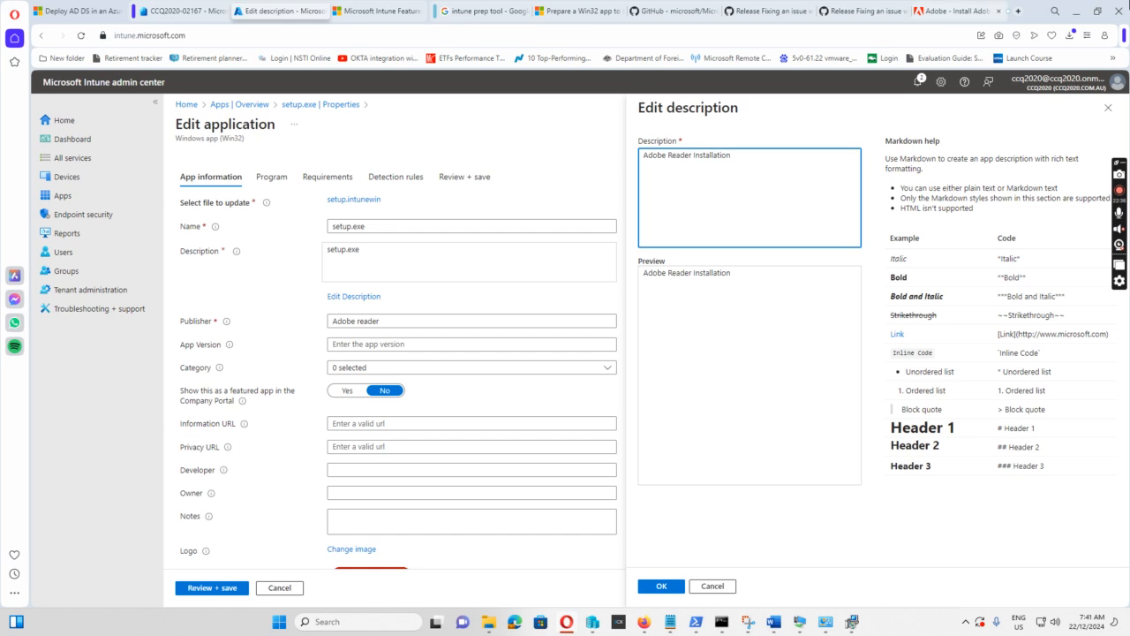
click(663, 587)
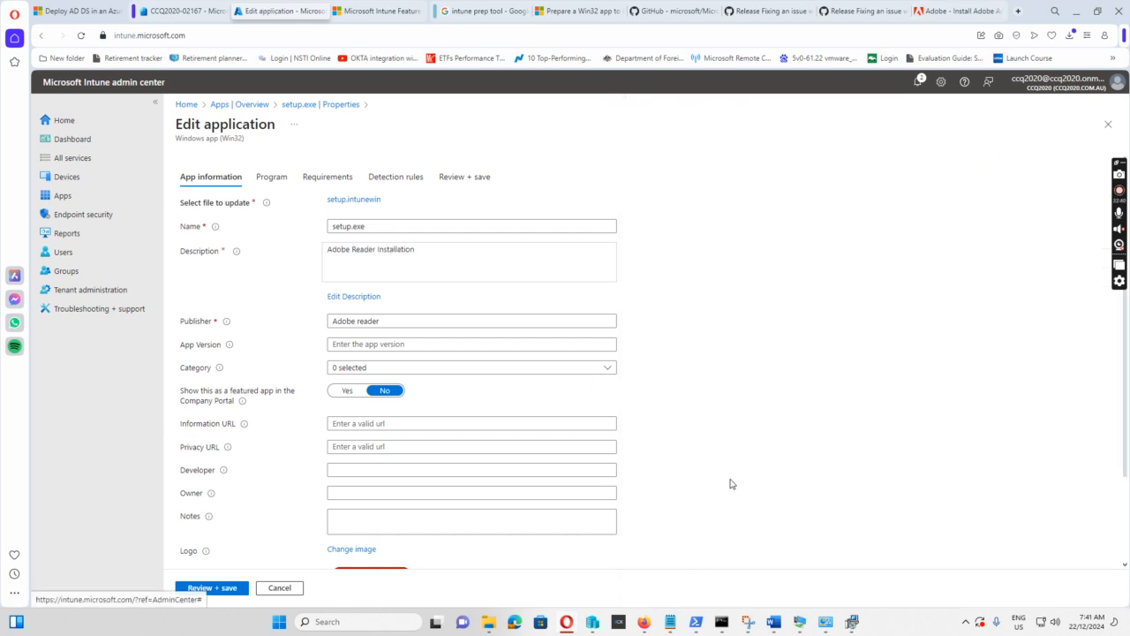
- Continue through the program, requirements and detection rules stages unchanged, and save the edited application
click(222, 590)
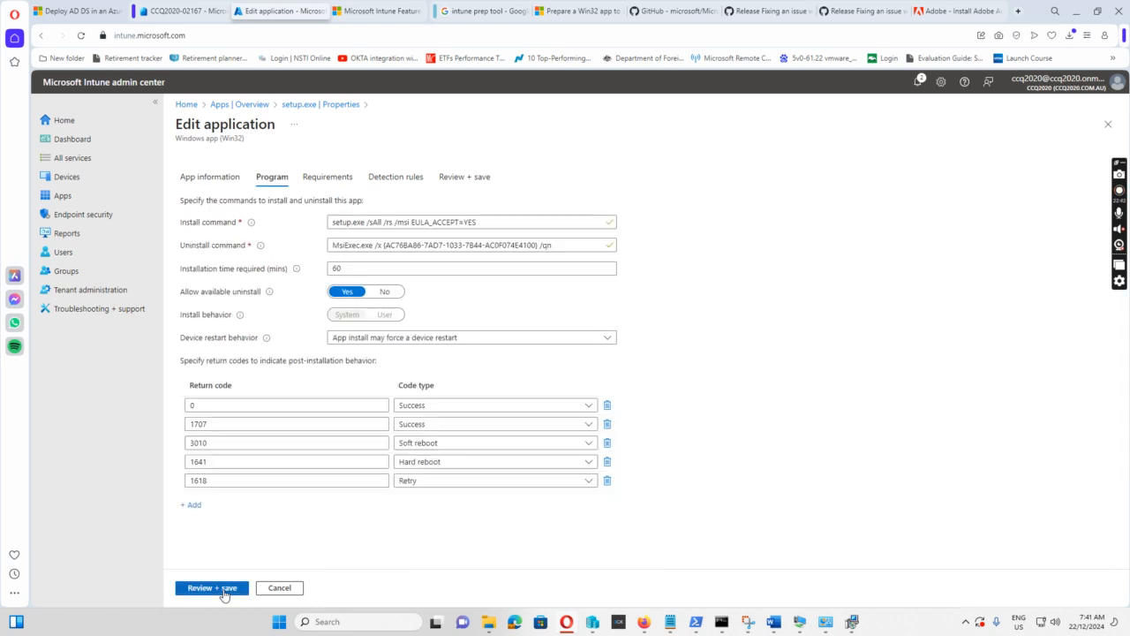
click(213, 594)
click(225, 592)
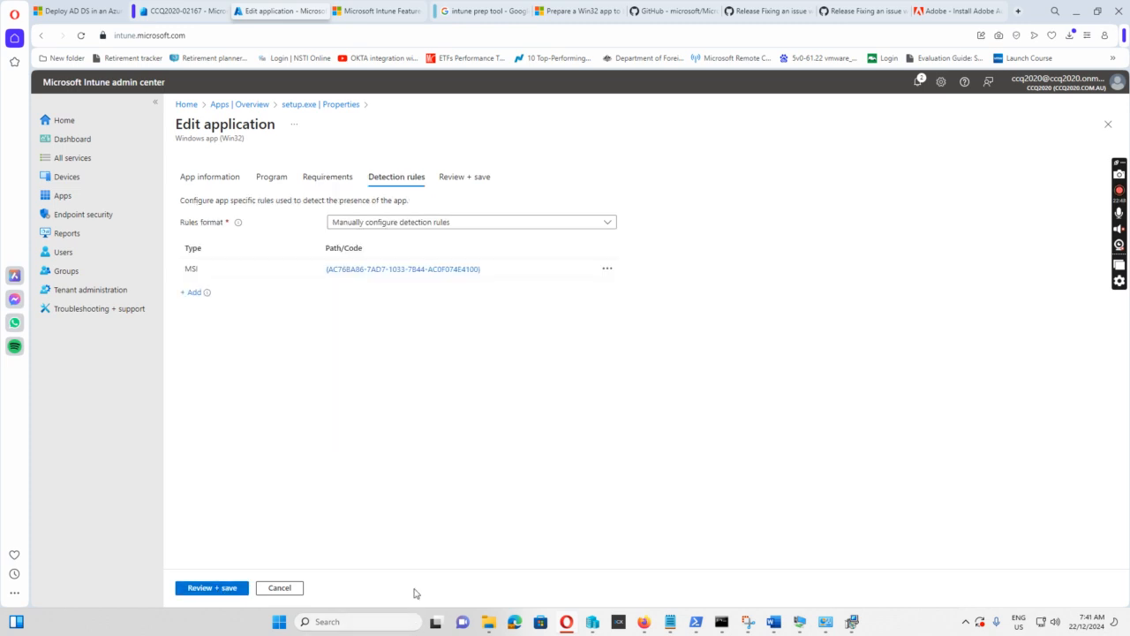
click(225, 588)
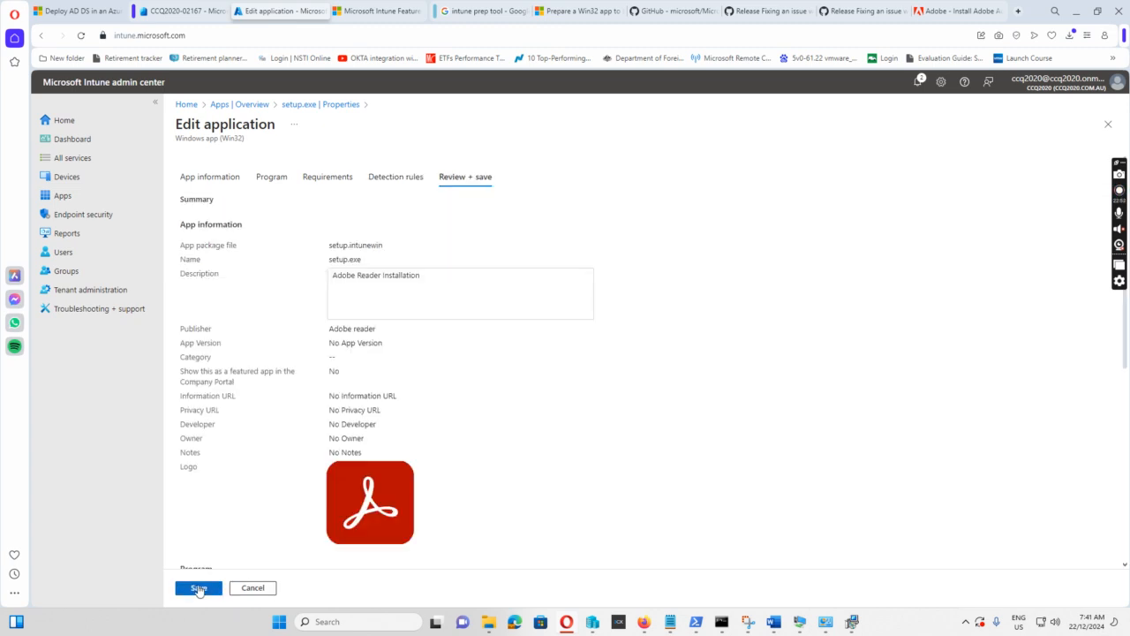
click(199, 589)
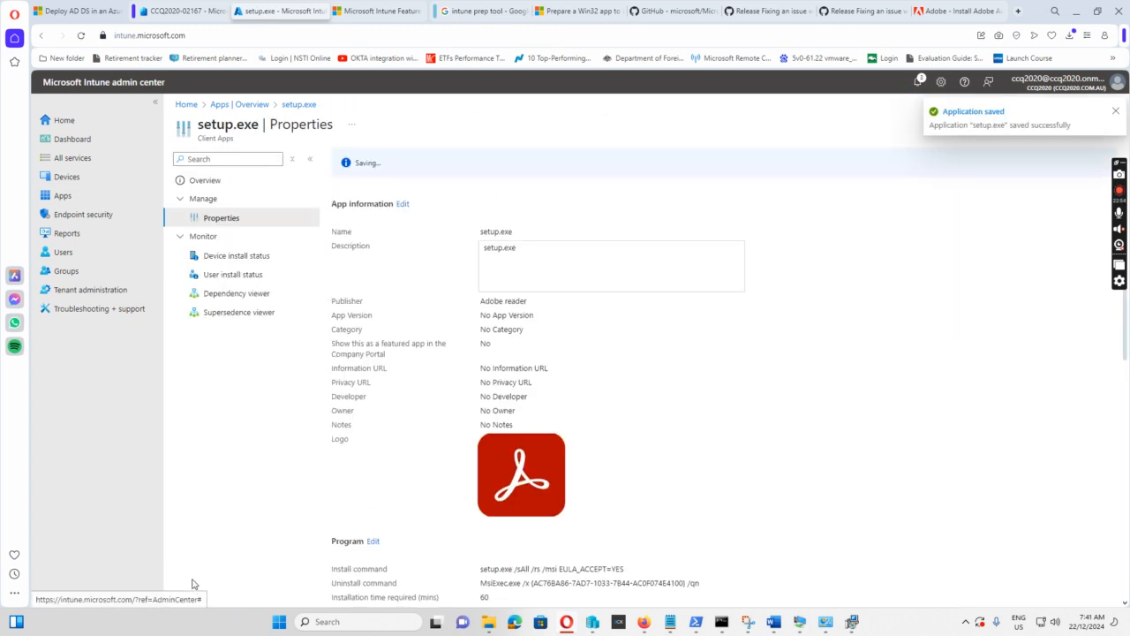
- Refresh the list of all apps and check the device install status of setup.exe
click(69, 198)
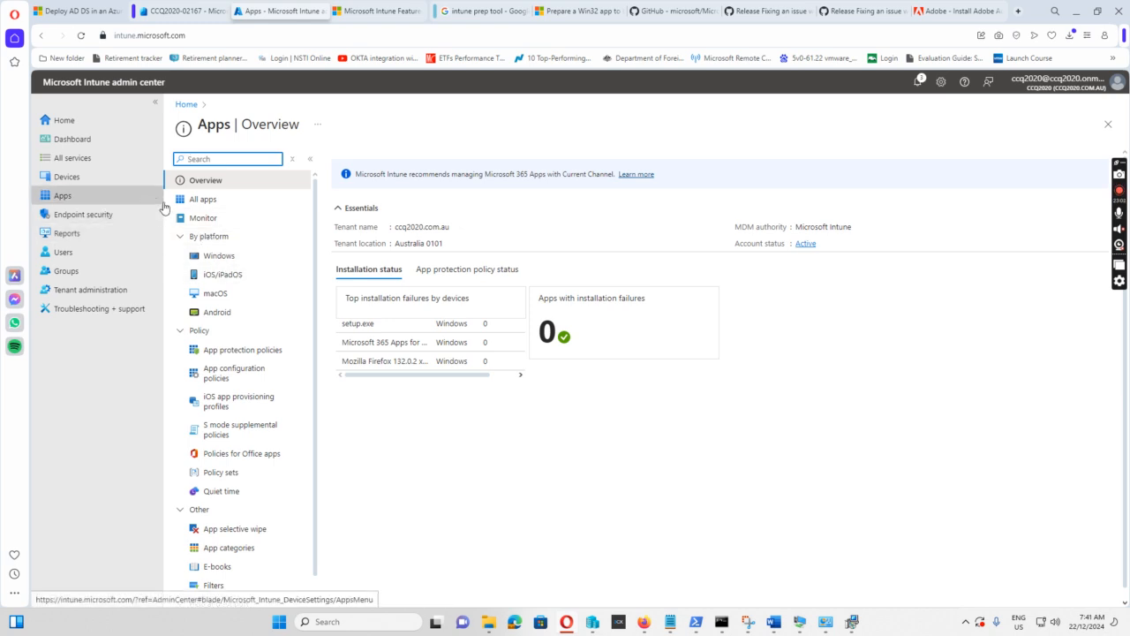
click(202, 199)
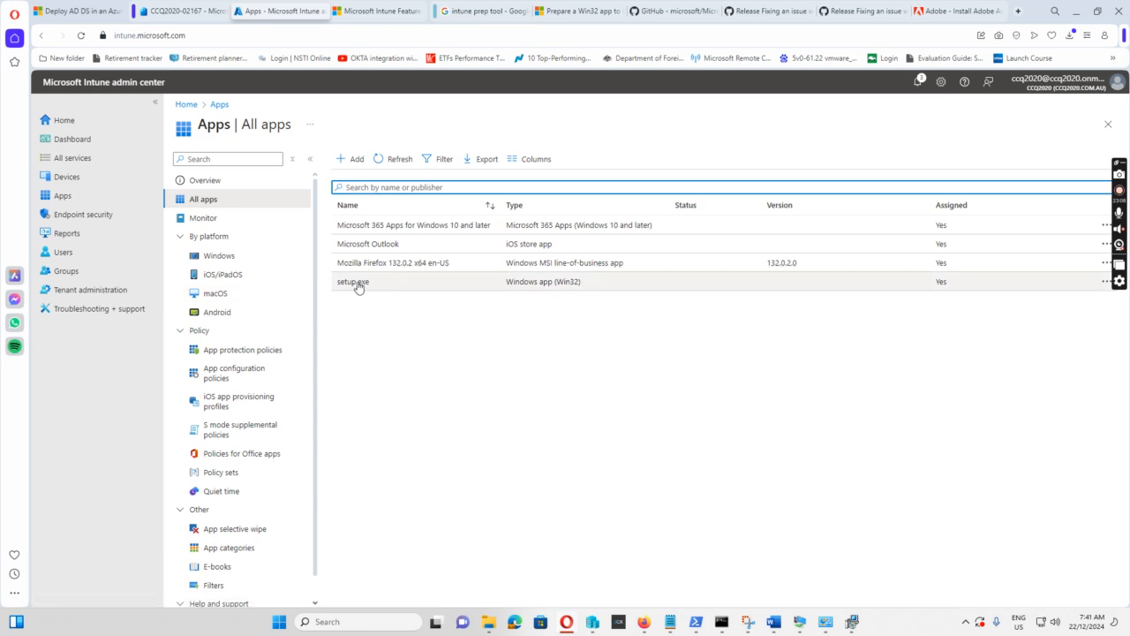
click(397, 160)
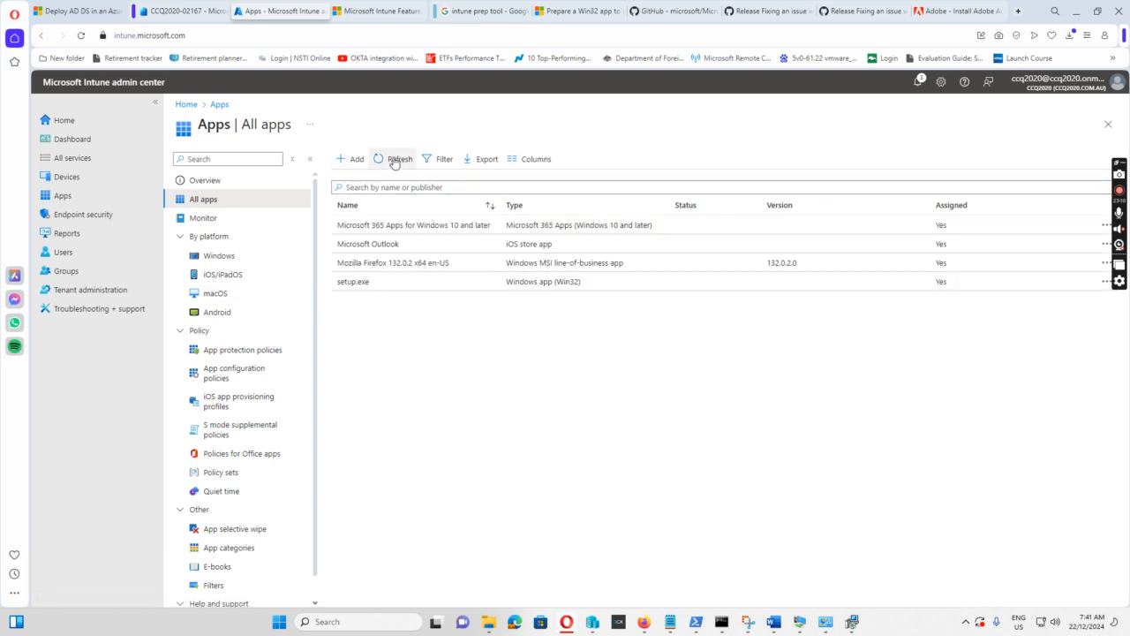
click(356, 285)
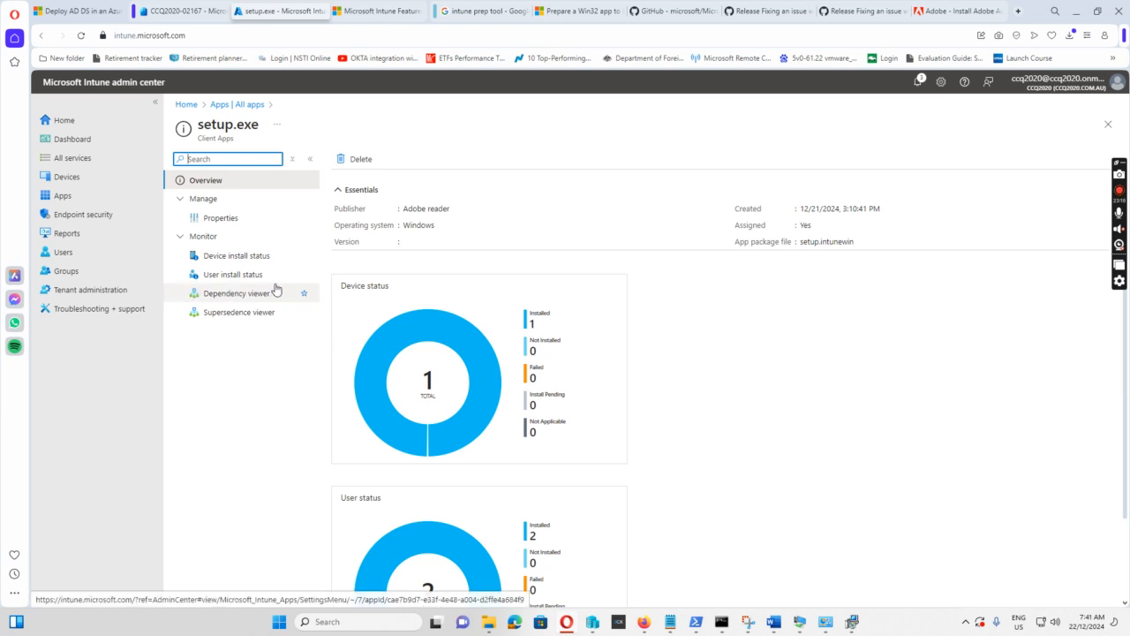
click(243, 262)
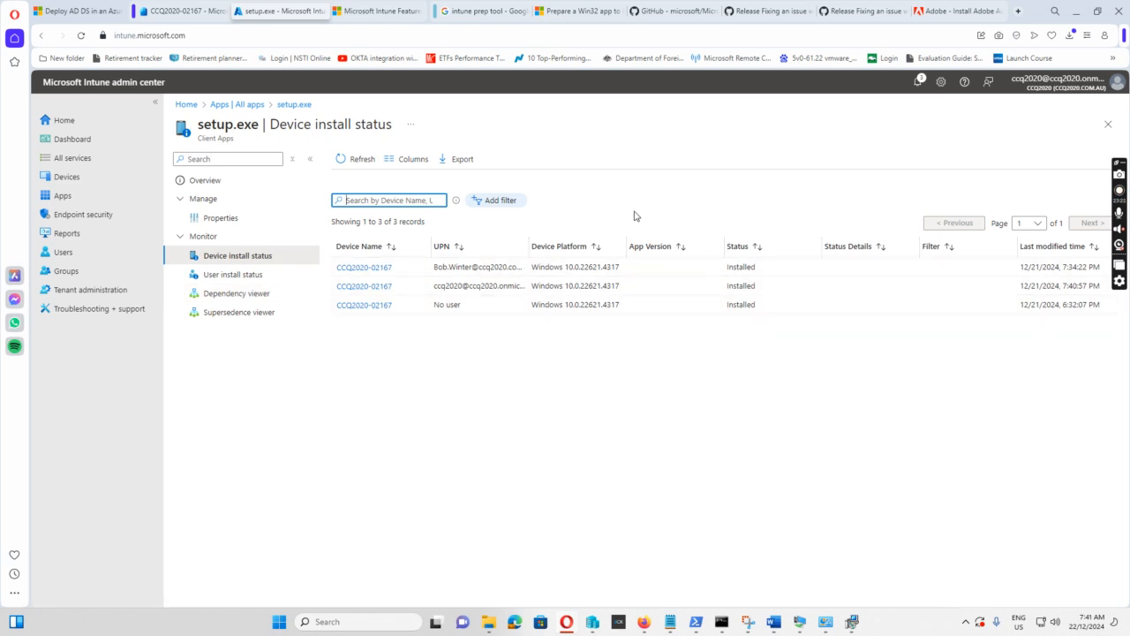
- Switch to the win11-autopilot virtual machine, minimize Acrobat Reader, and run hostname in Command Prompt to check the computer name
click(802, 622)
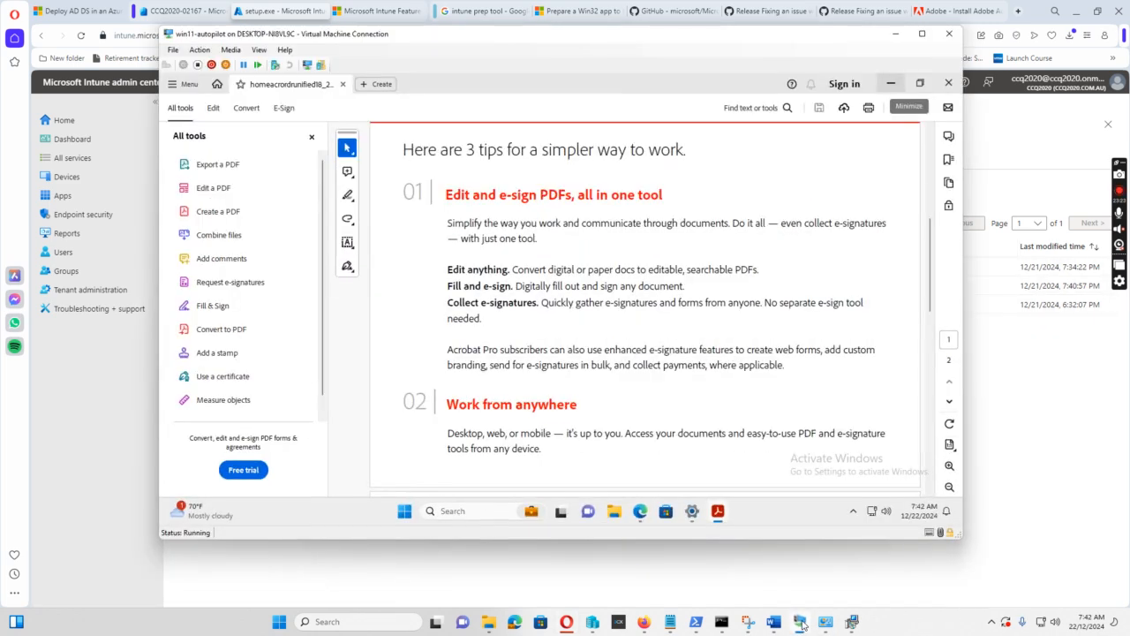
click(891, 86)
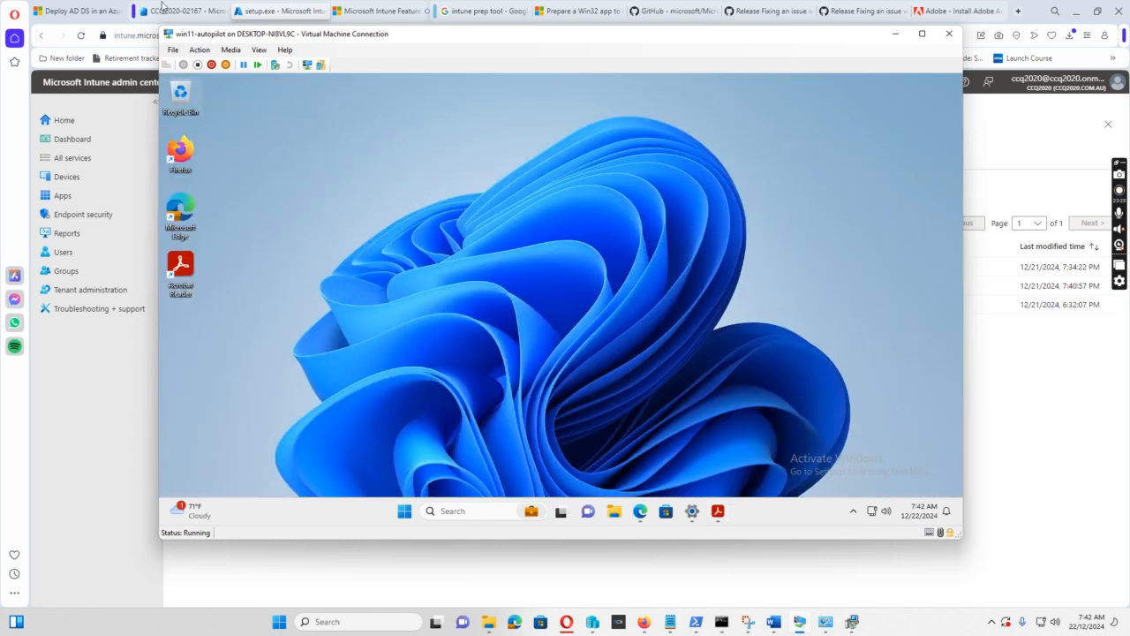
click(447, 511)
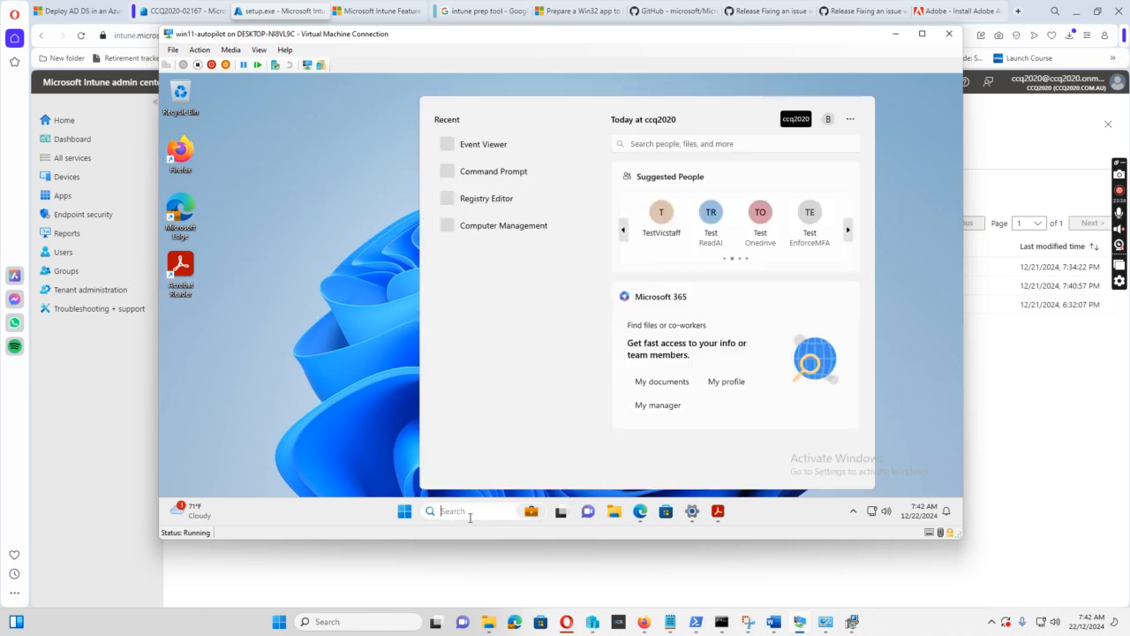
text(cmd)
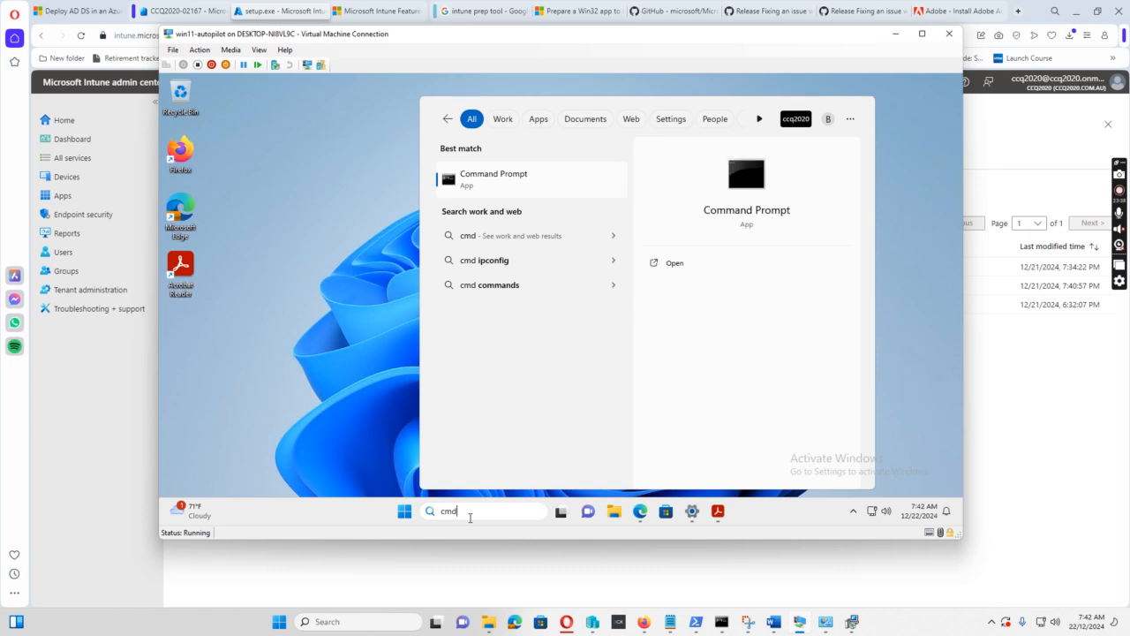
key(Return)
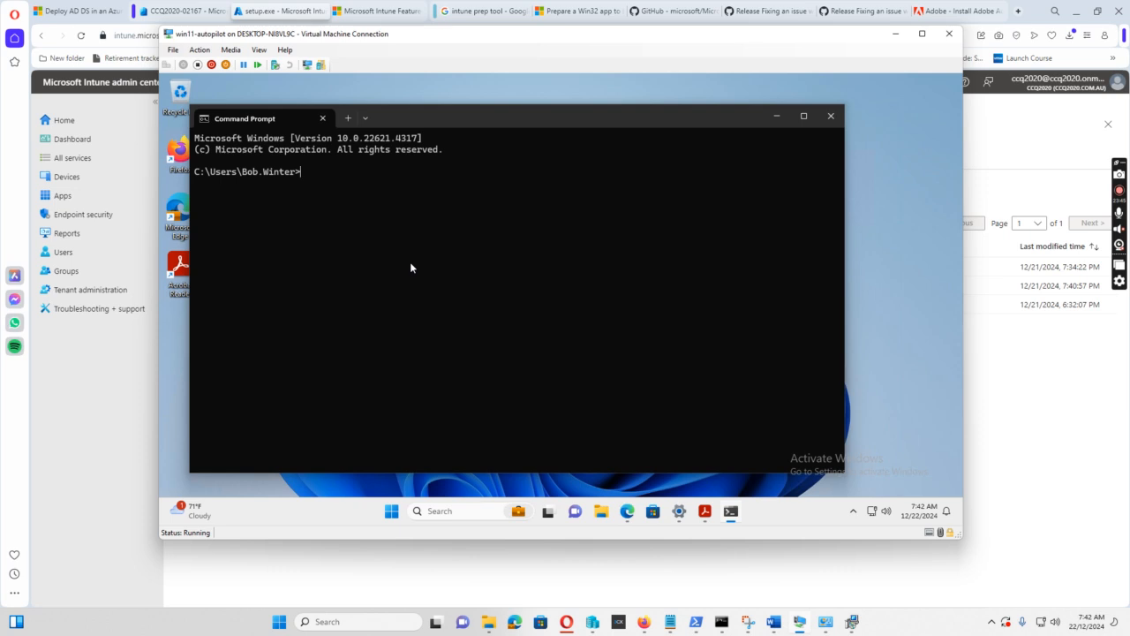
text(hostname)
key(Return)
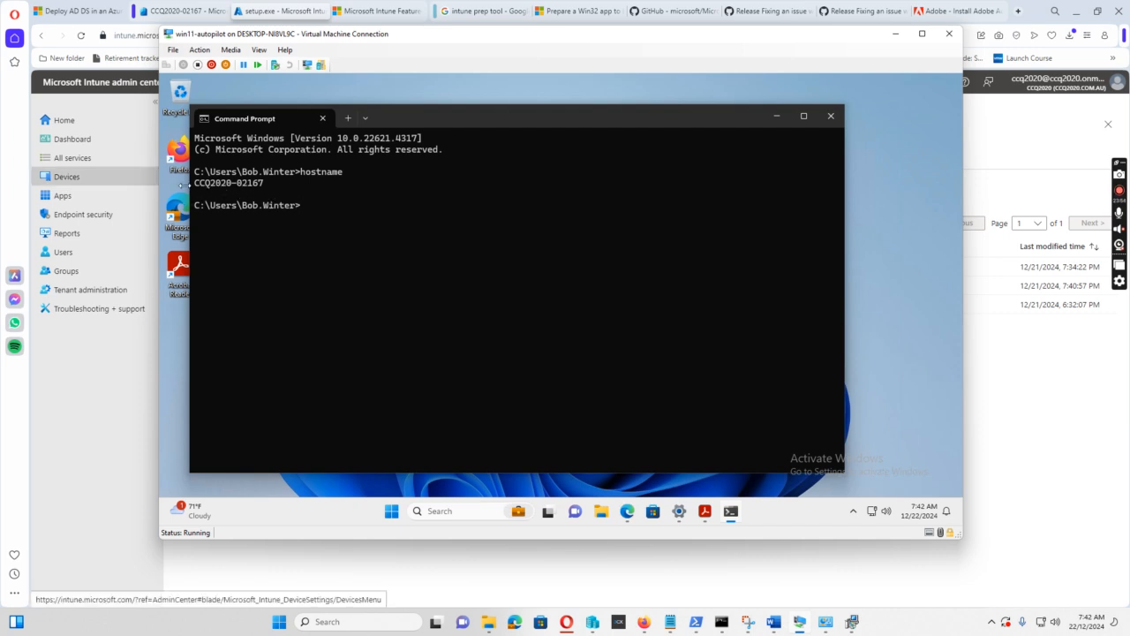
- Open Control Panel on the virtual machine through the File Explorer address bar
click(600, 512)
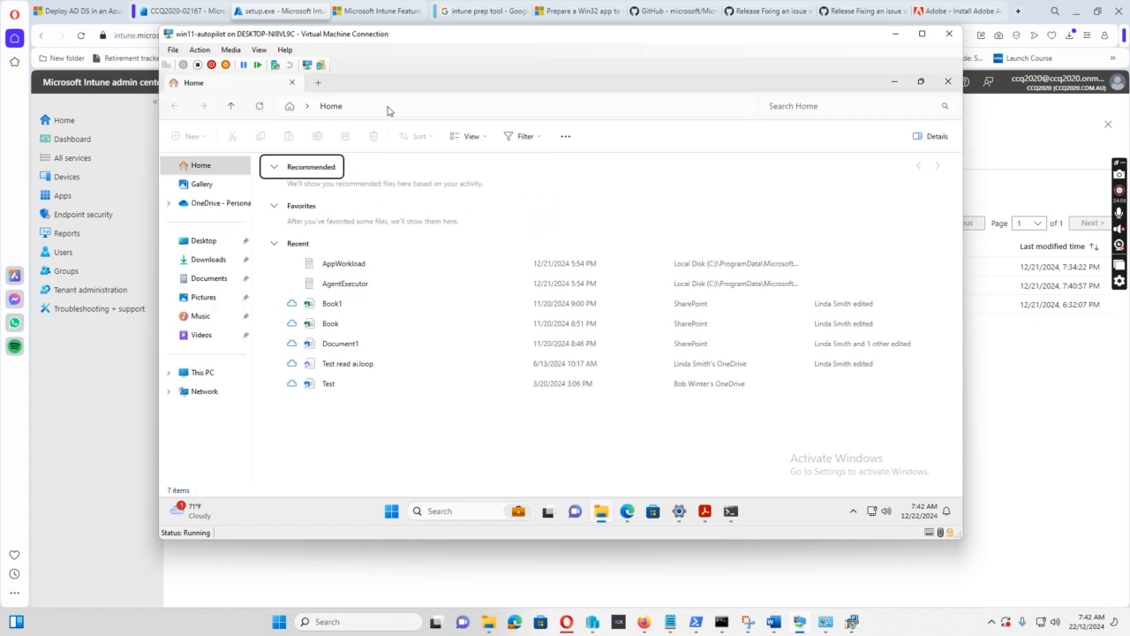
click(388, 106)
text(control panel)
key(Return)
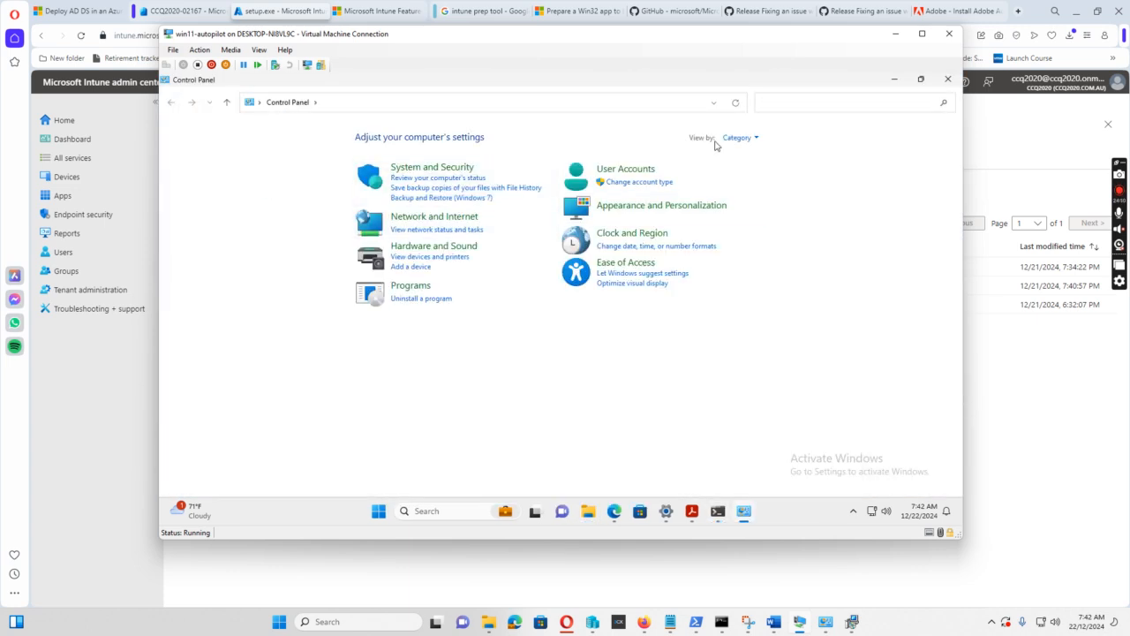
- Show the Control Panel items as small icons and open Programs and Features to check for Adobe Acrobat Reader among the installed programs
click(750, 138)
click(753, 183)
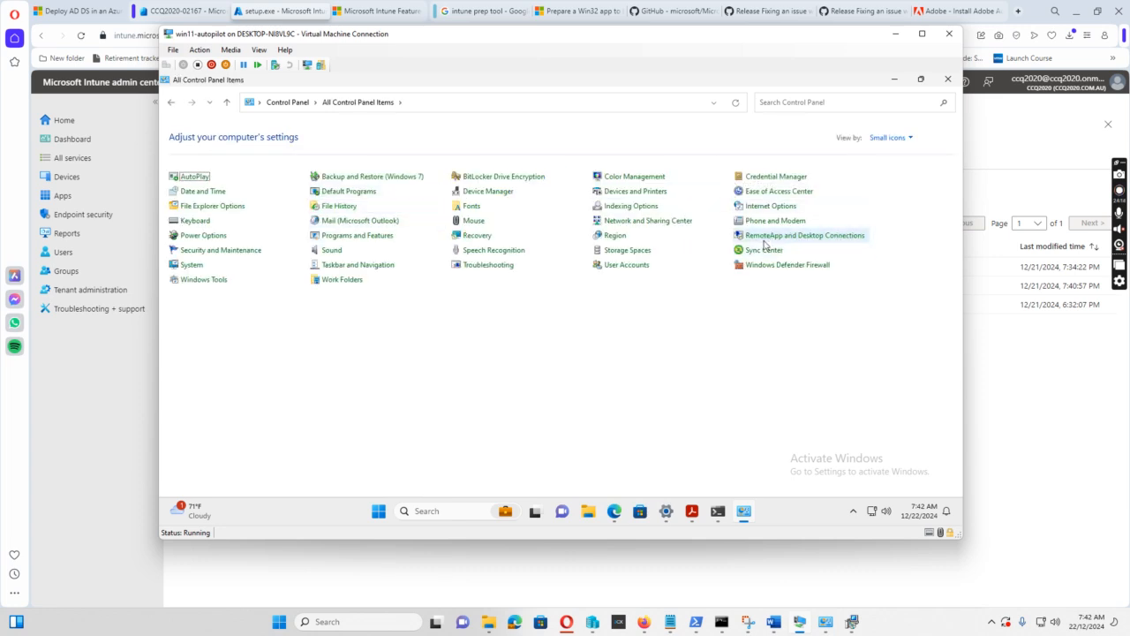
click(338, 239)
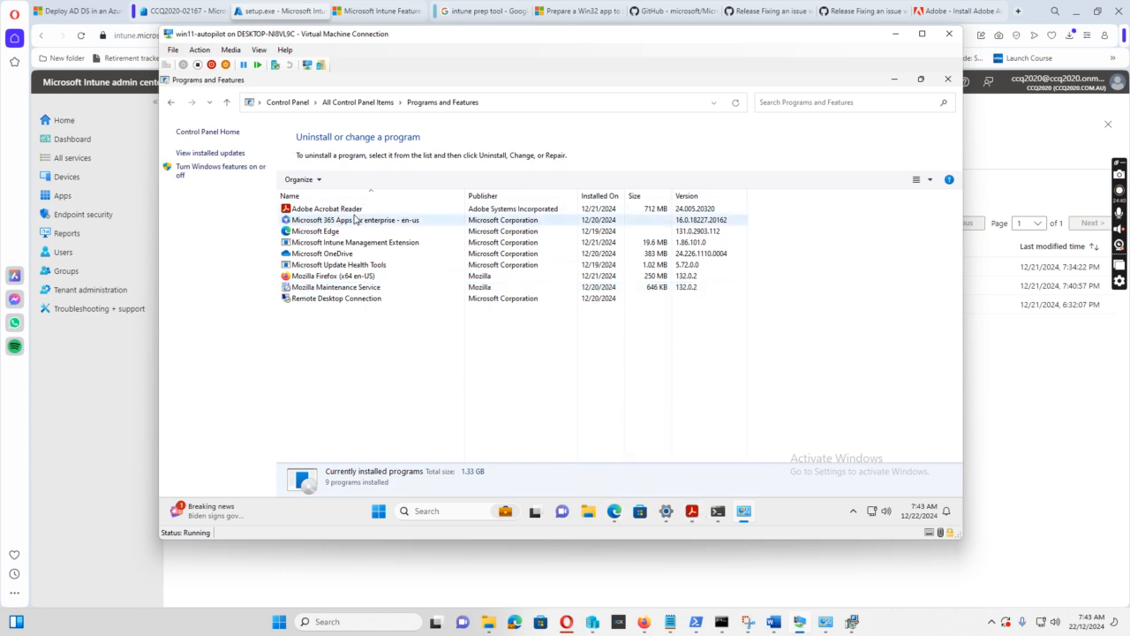
mouse_move(695, 517)
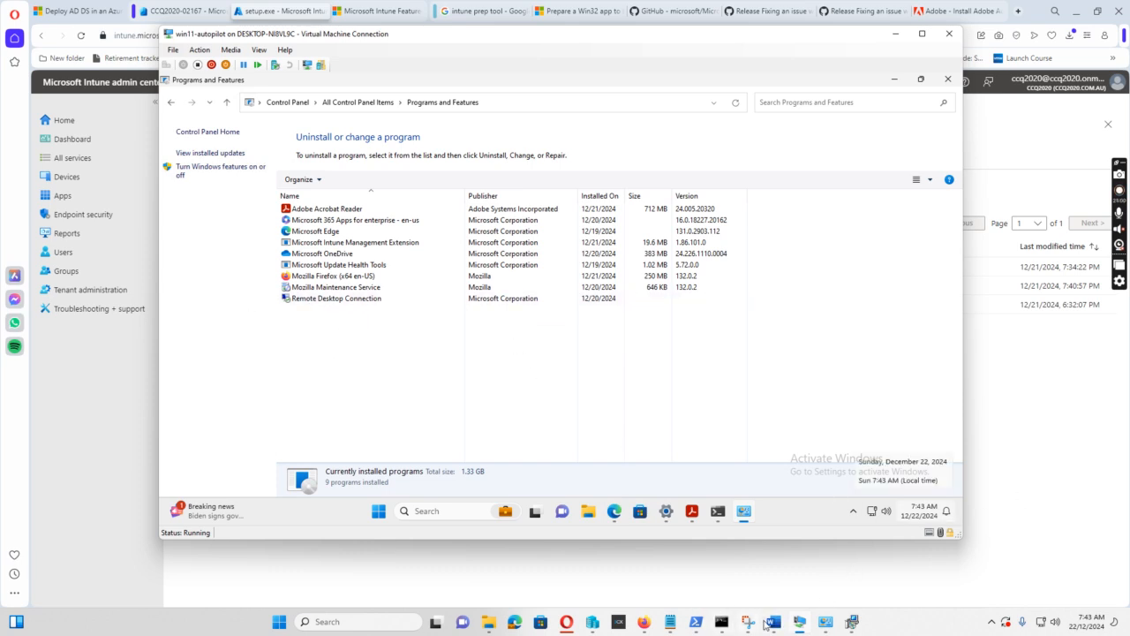
- Switch to the Word document "Adobe reader installation via intune.docx", maximize it, and review the noted registry key, dword and value
mouse_move(771, 627)
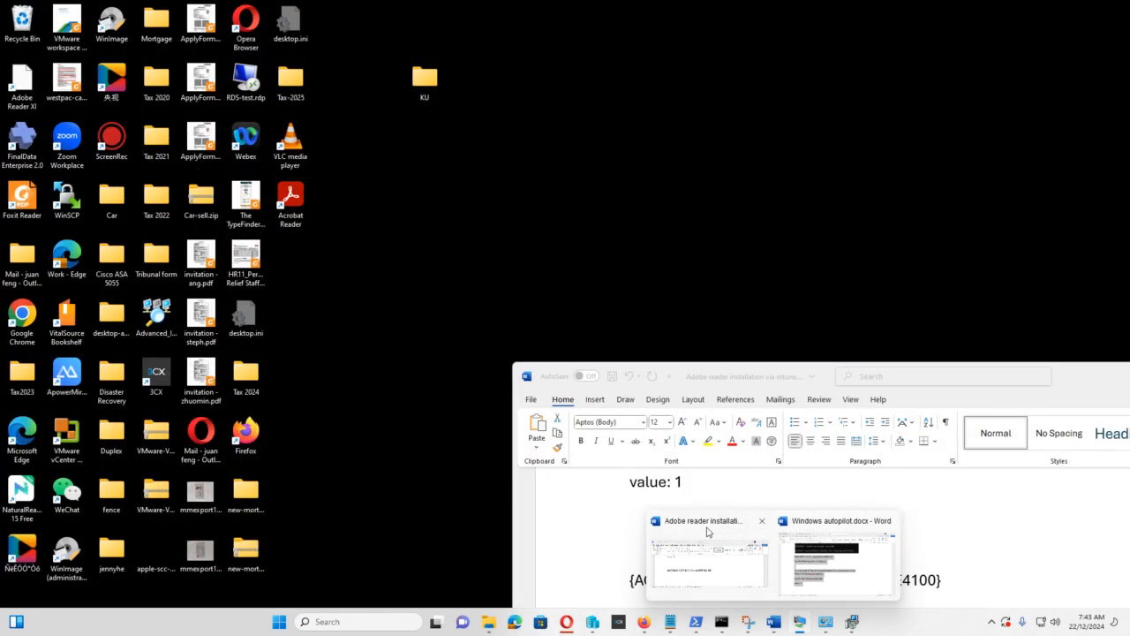
click(706, 532)
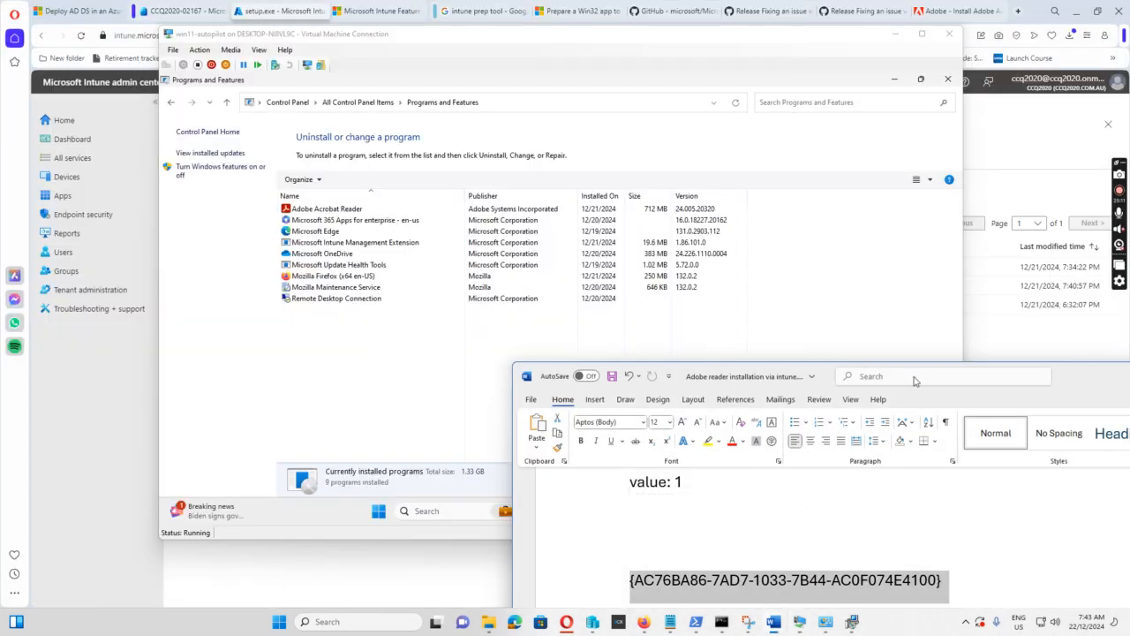
drag(1076, 382, 729, 140)
click(960, 134)
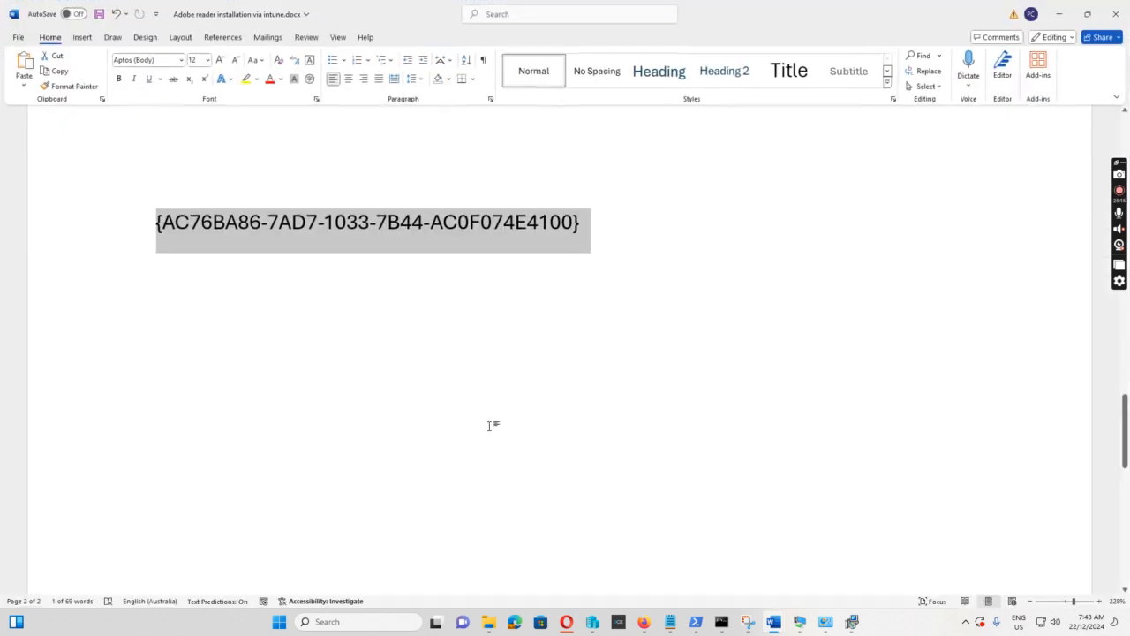
scroll(639, 419, up, 5)
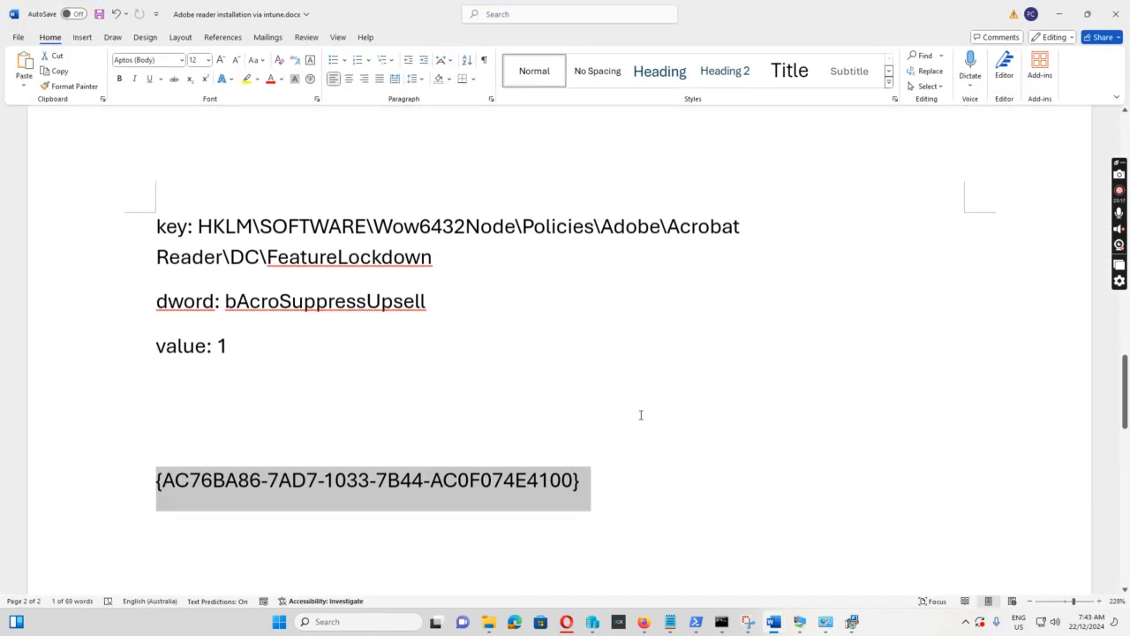
drag(198, 223, 366, 222)
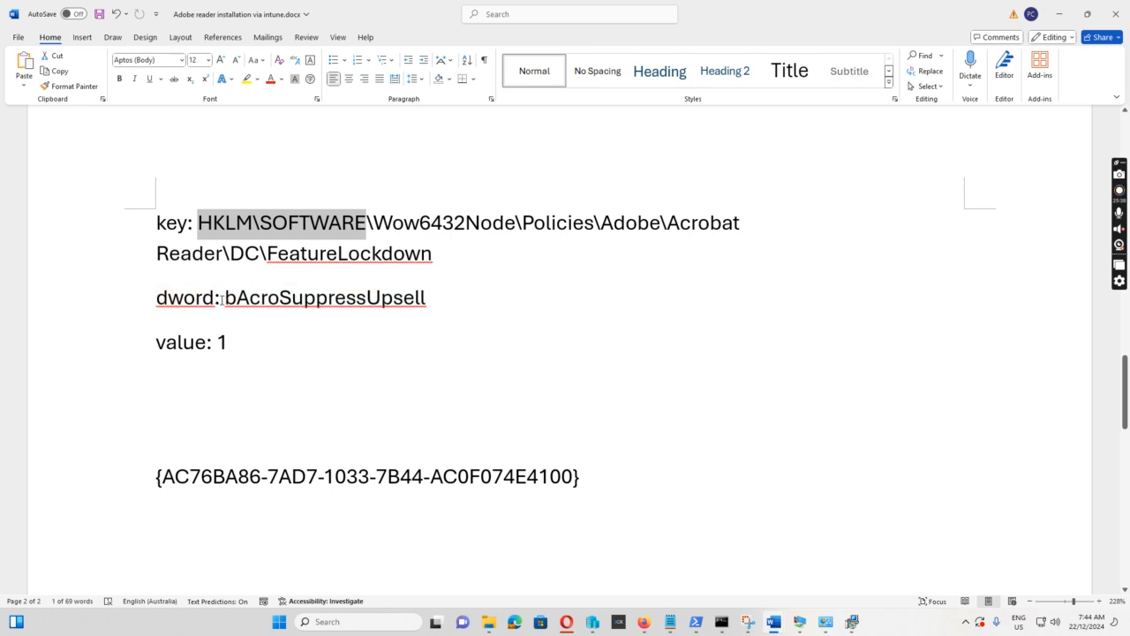
click(150, 297)
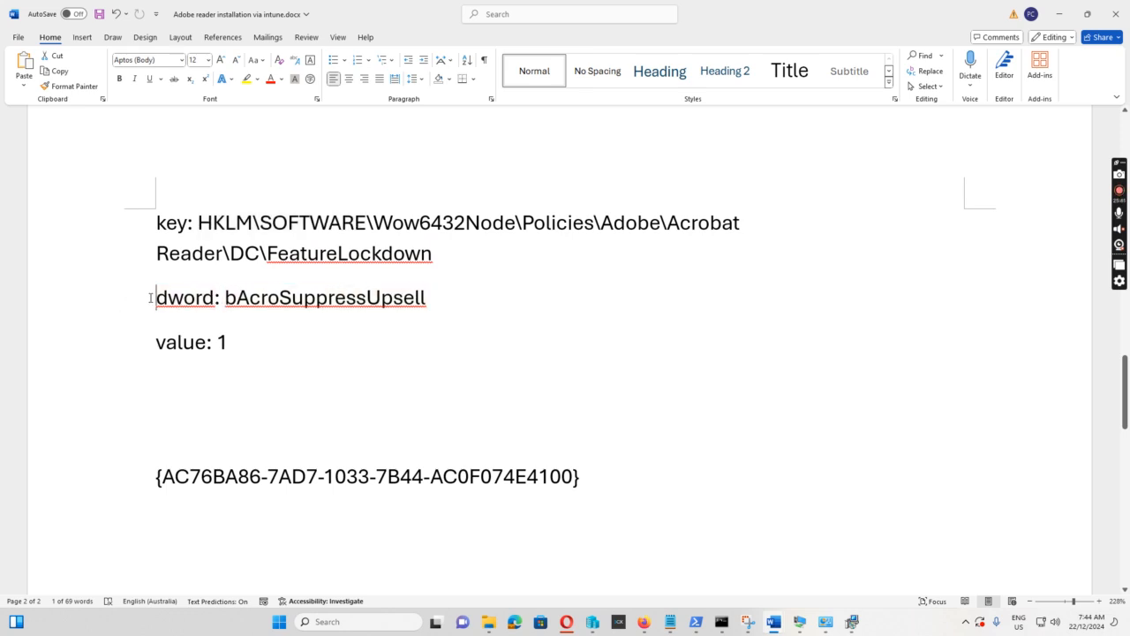
click(236, 355)
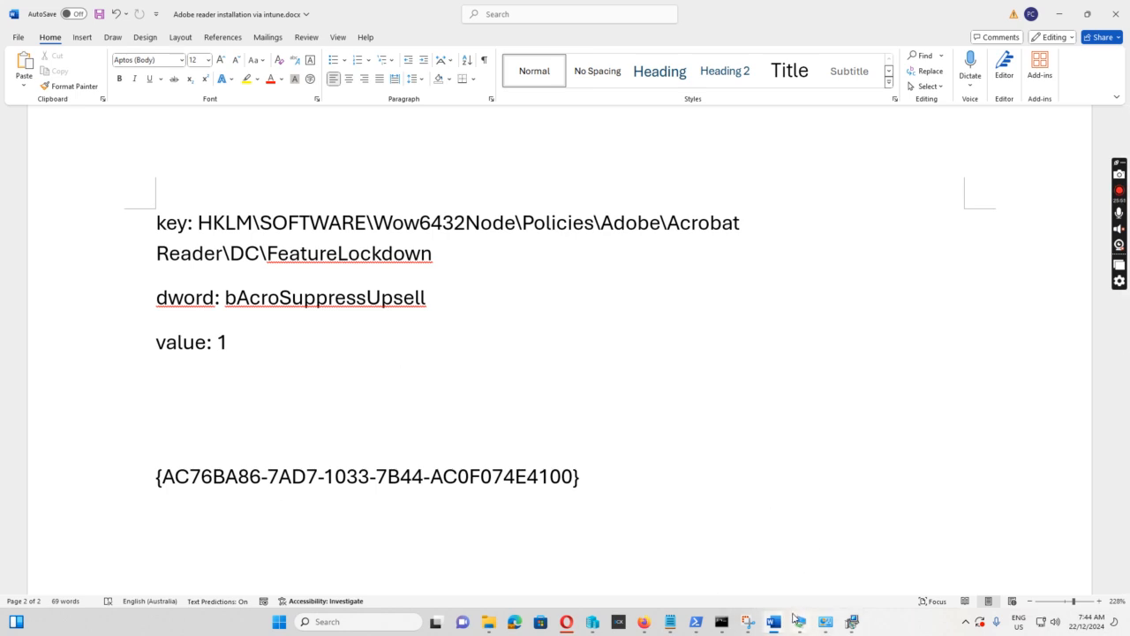
- Switch back to the win11-autopilot virtual machine and open Registry Editor by searching for regedit
mouse_move(795, 622)
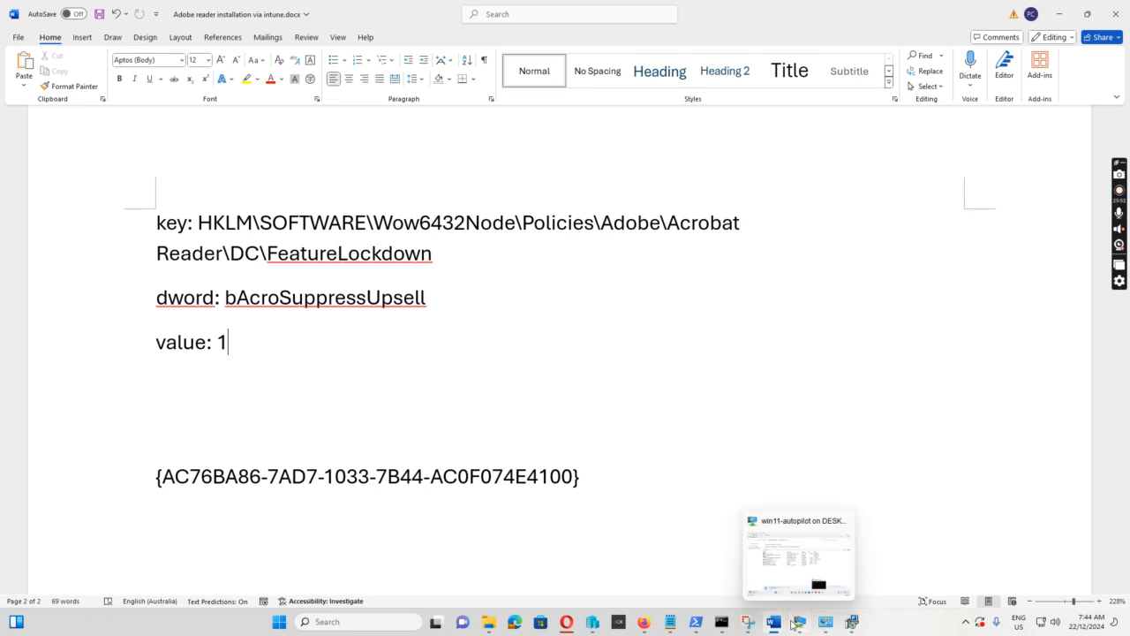
click(797, 532)
click(439, 514)
text(regedige)
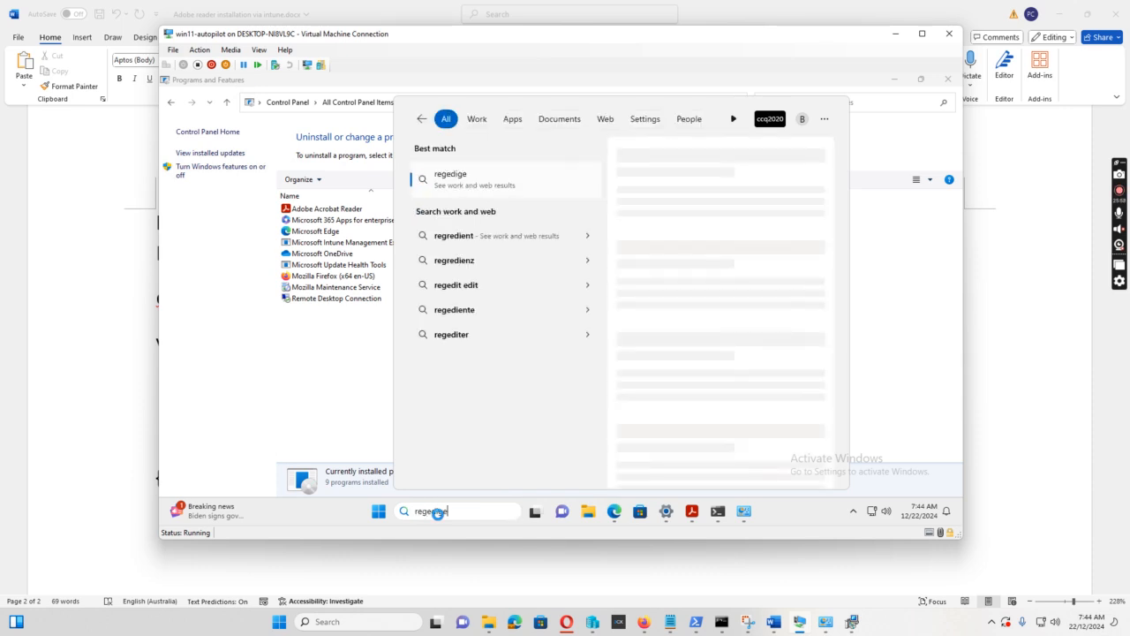
key(BackSpace)
key(BackSpace)
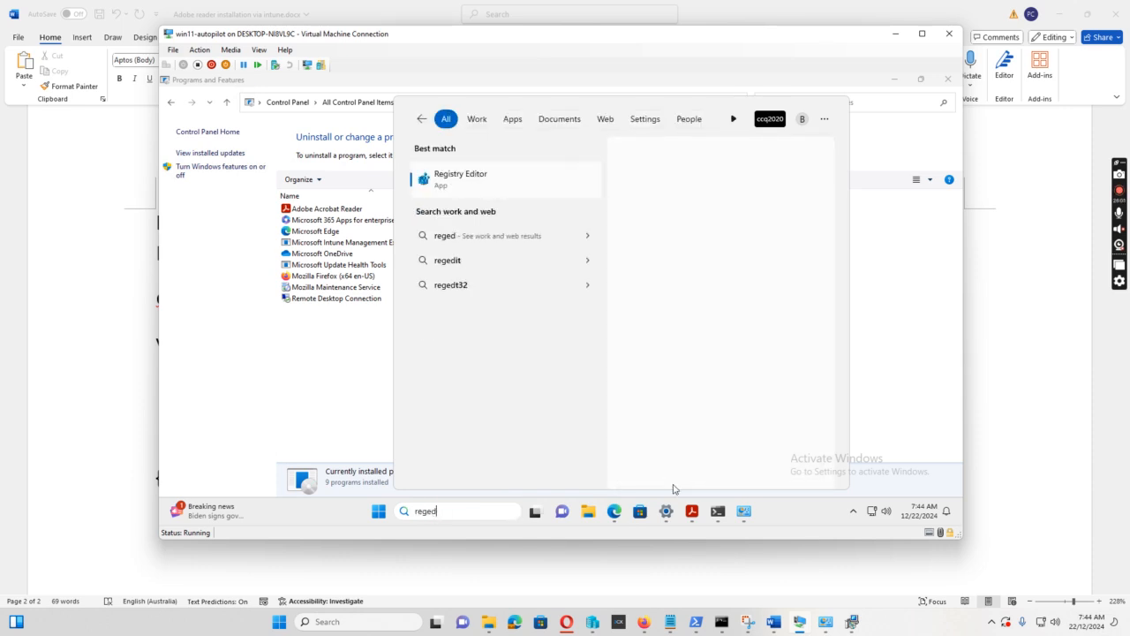
text(it)
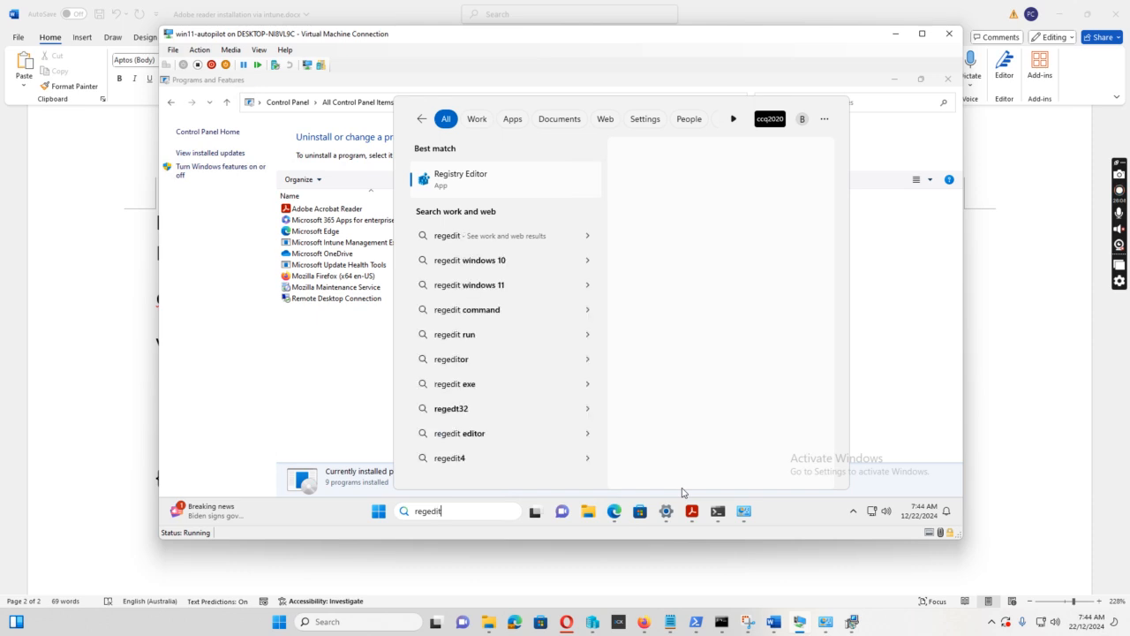
key(Return)
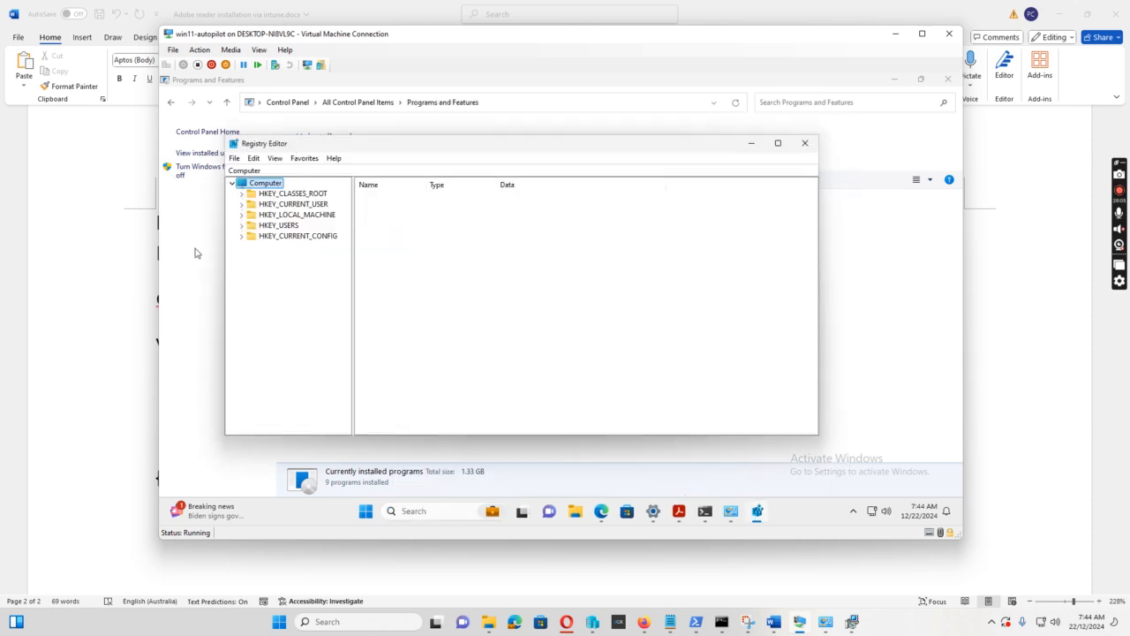
- Expand the registry tree through HKEY_LOCAL_MACHINE\SOFTWARE\WOW6432Node\Policies\Adobe
click(242, 216)
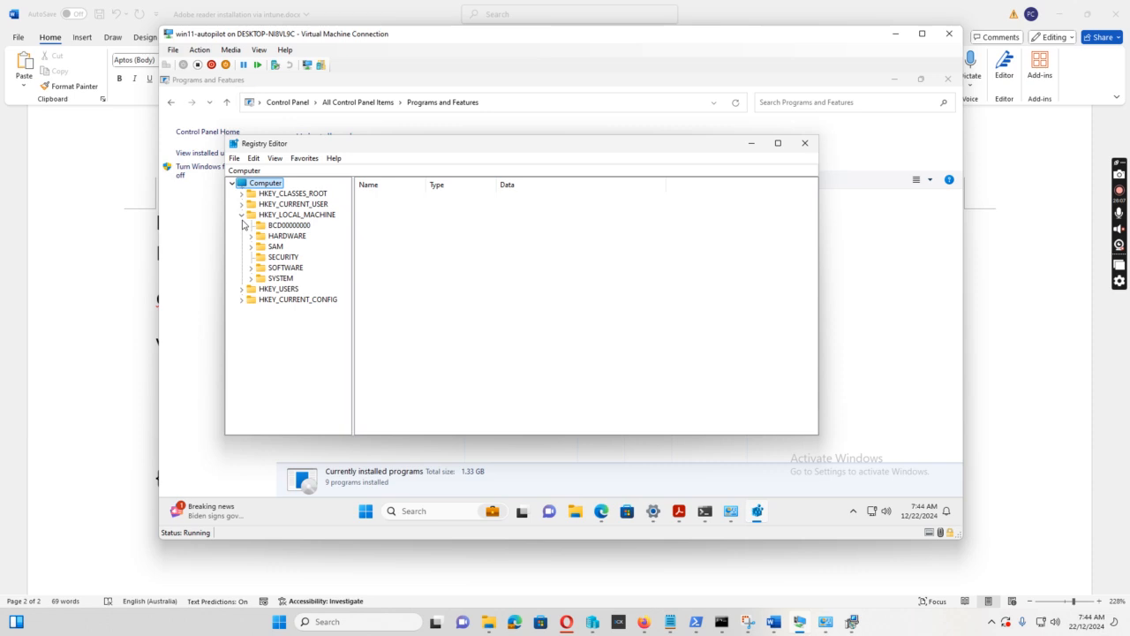
click(253, 268)
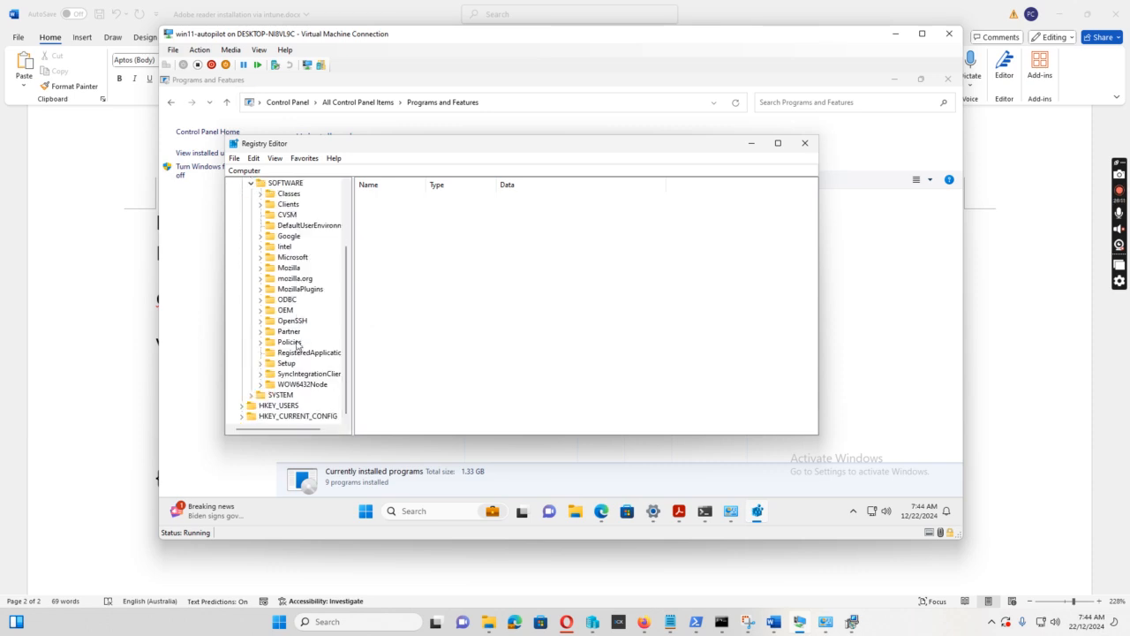
click(259, 386)
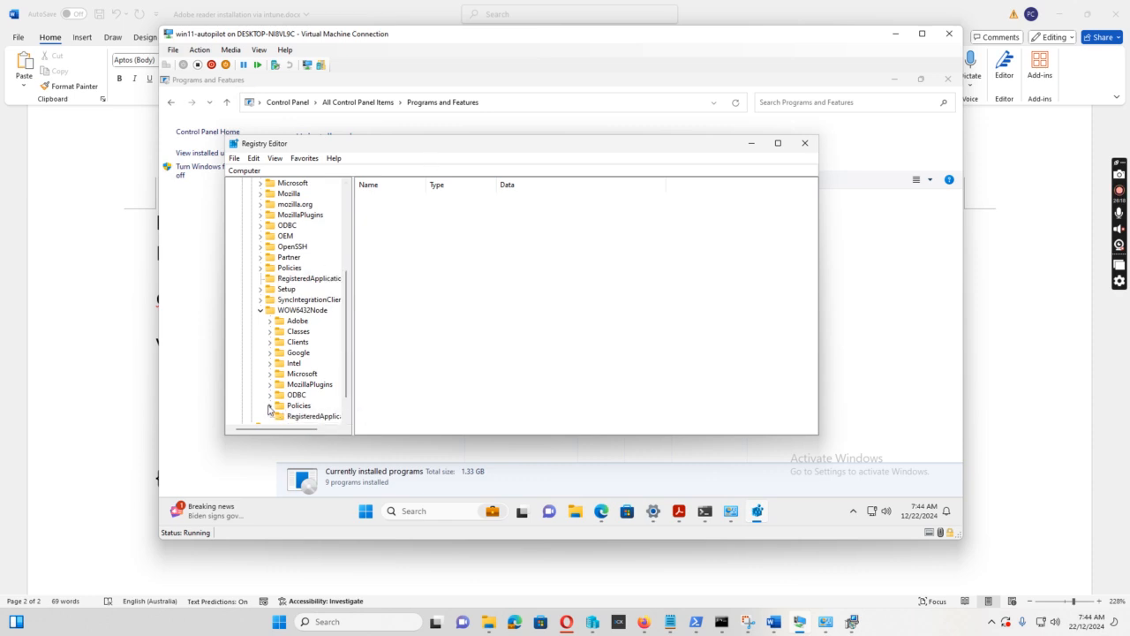
scroll(267, 403, down, 1)
click(270, 374)
click(280, 385)
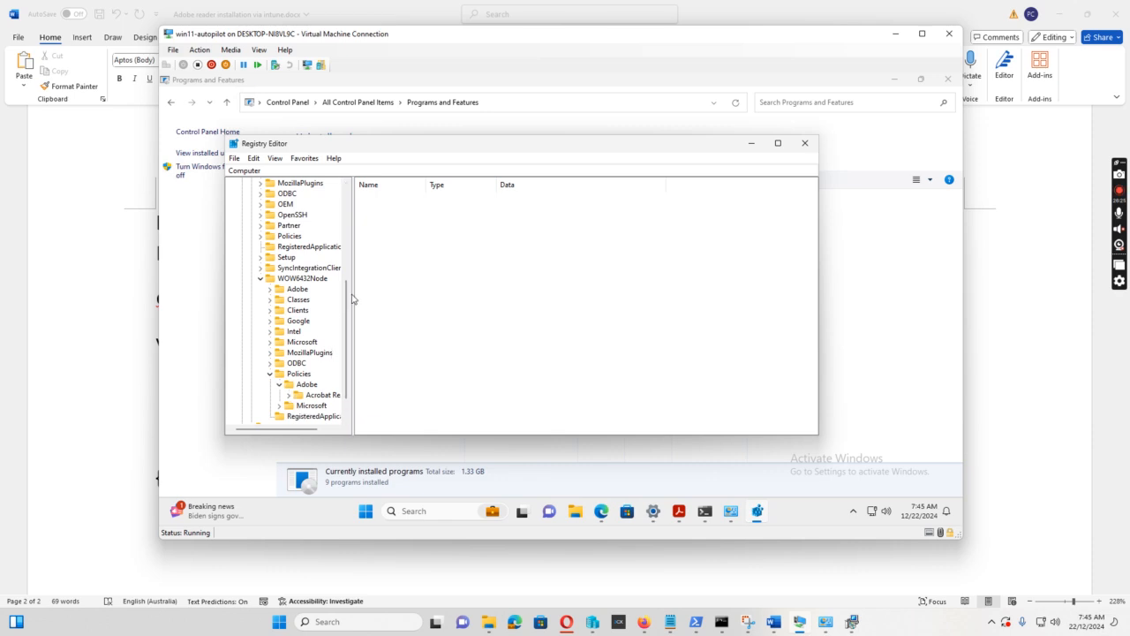
- Widen the key tree, open Acrobat Reader\DC\FeatureLockDown under Adobe, and widen the value names to check the bAcroSuppressUpsell entry
drag(352, 301, 432, 299)
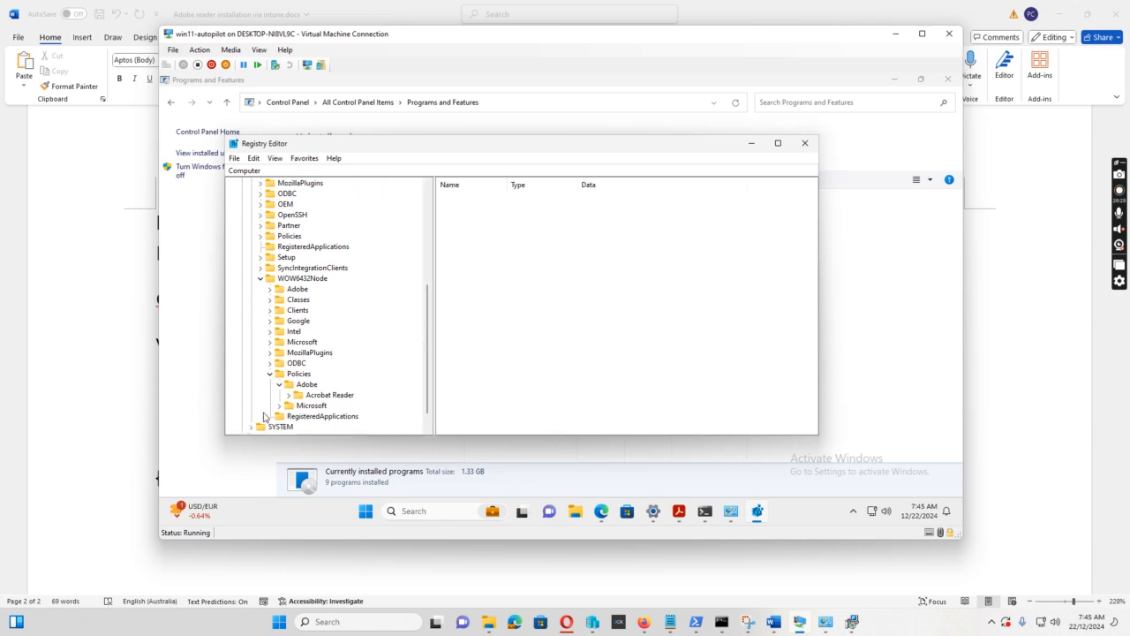
click(289, 394)
click(298, 405)
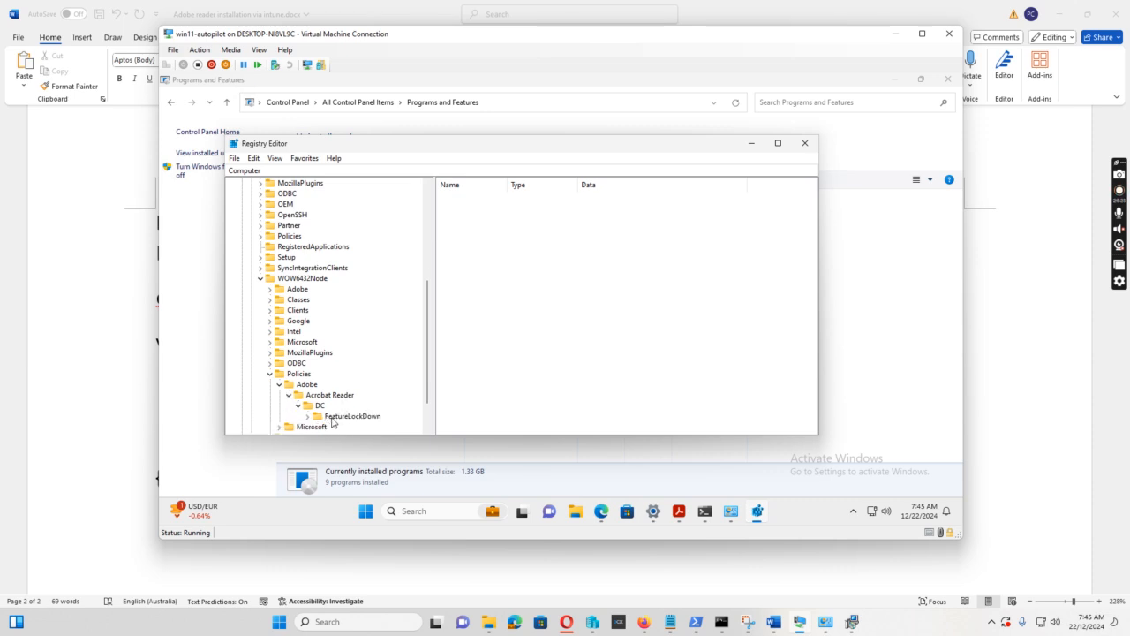
click(336, 416)
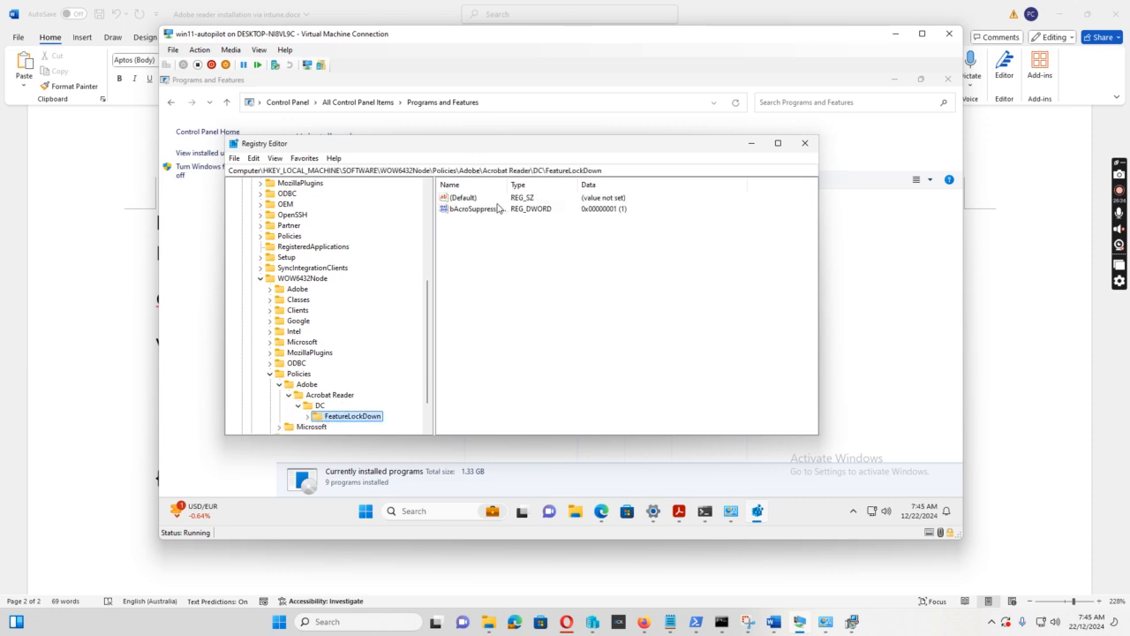
drag(509, 185, 563, 185)
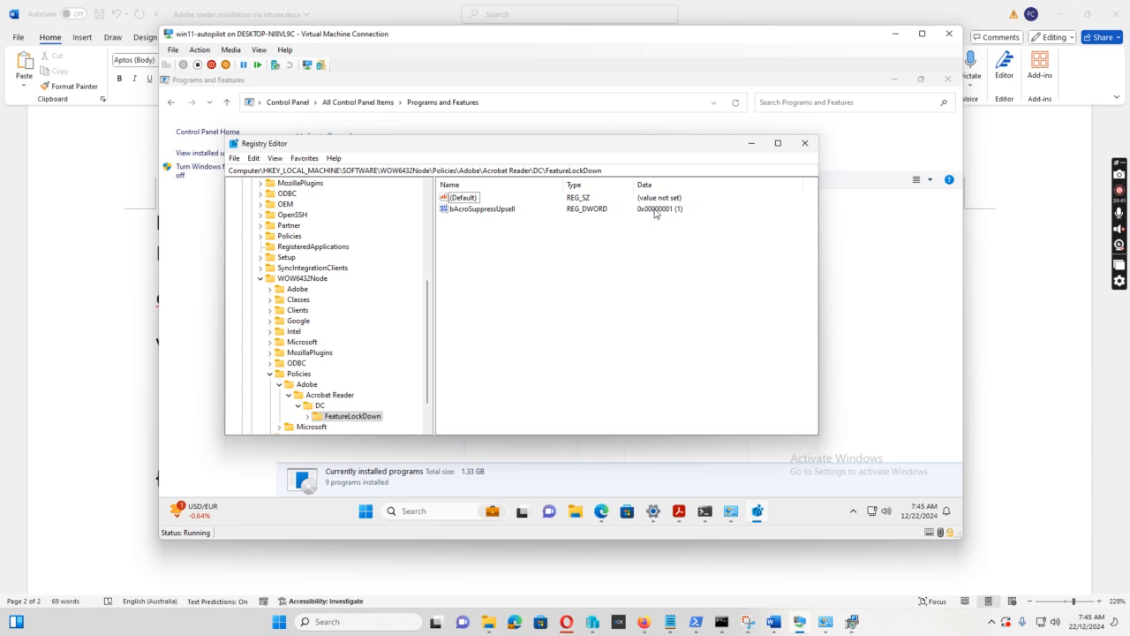
click(470, 212)
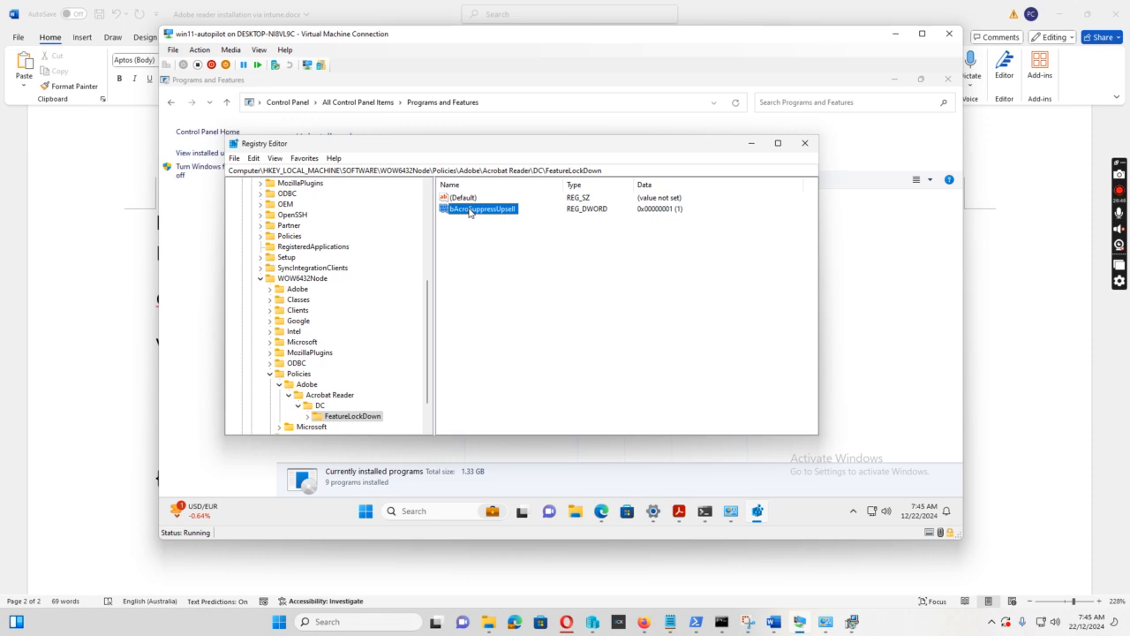